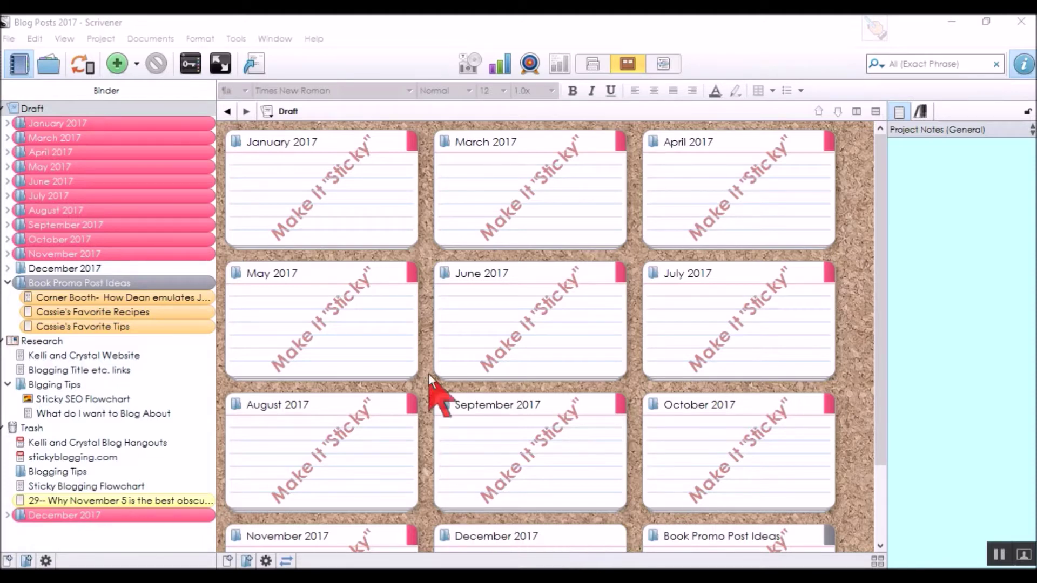
# Step: Preview the January, March, April and May 2017 post corkboards
pyautogui.click(65, 118)
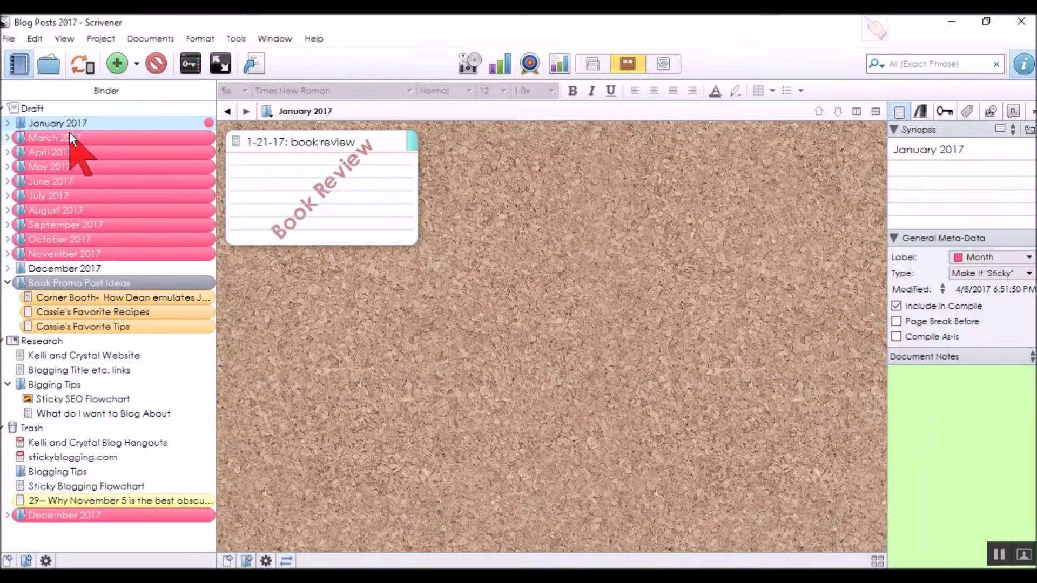
pyautogui.click(69, 139)
pyautogui.click(70, 152)
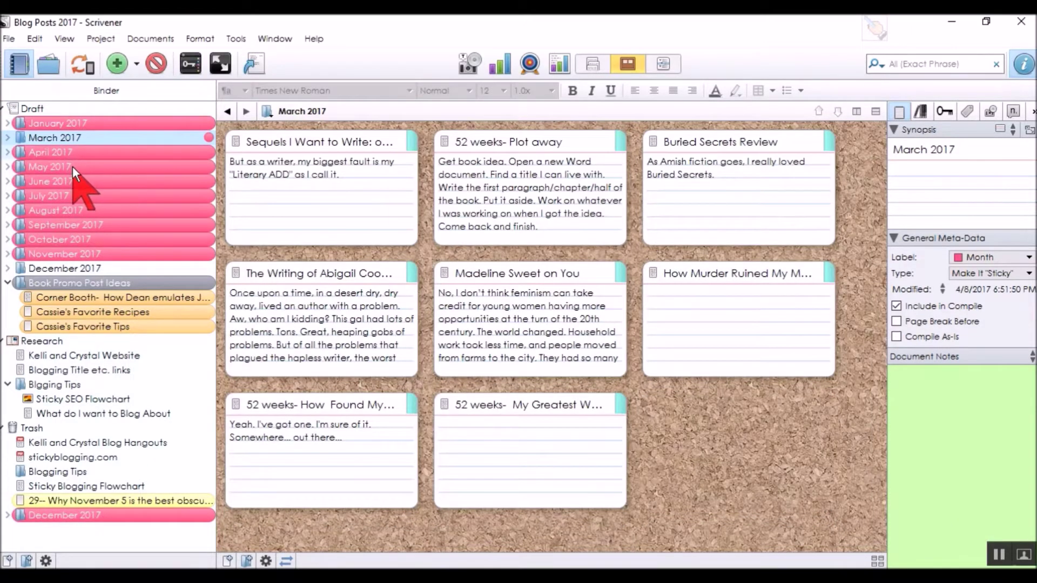
pyautogui.click(73, 167)
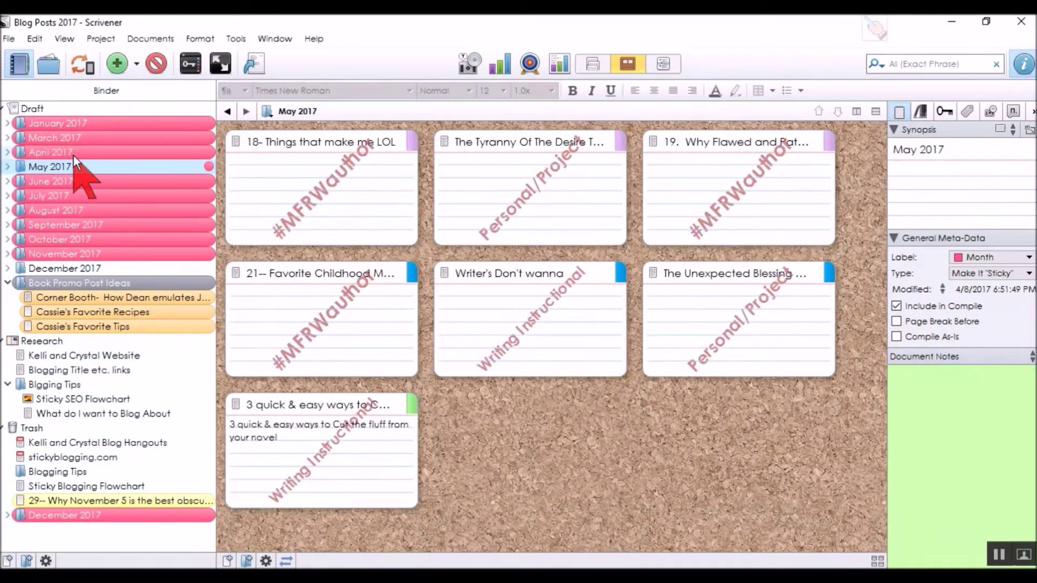
# Step: Open the 1-21-17: book review post from January 2017, then collapse January
pyautogui.click(8, 123)
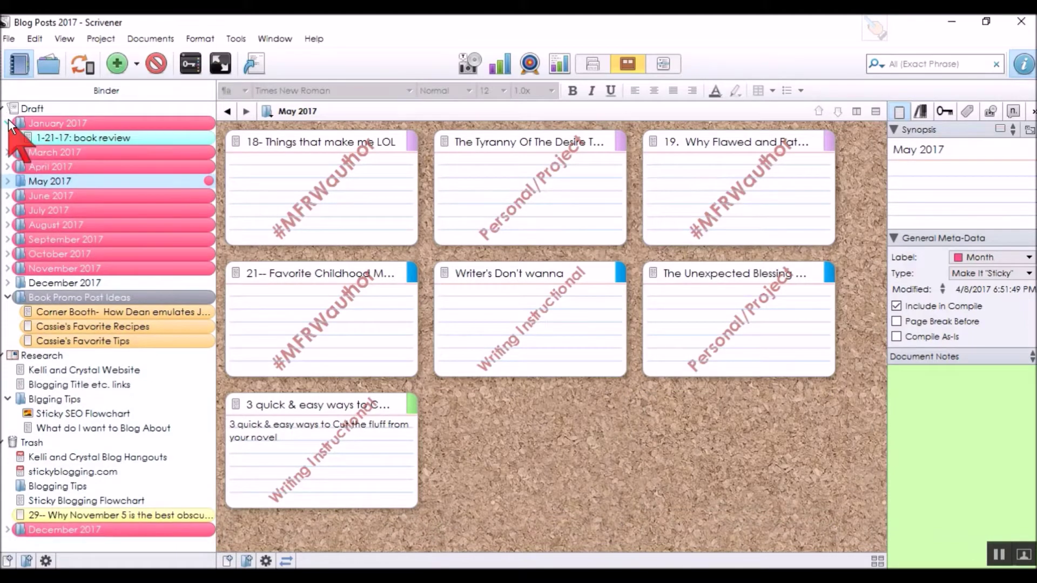
pyautogui.click(63, 137)
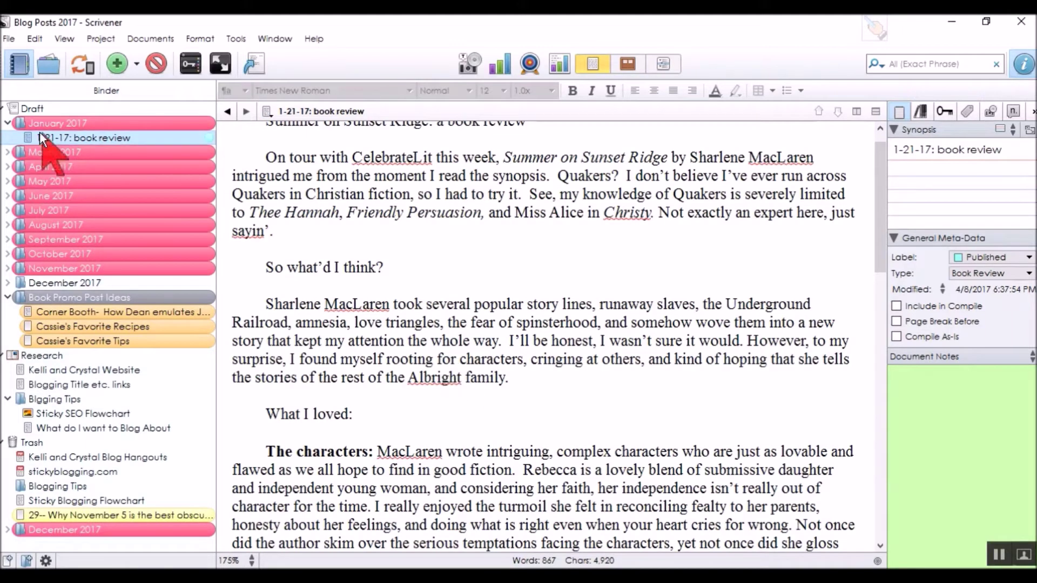
pyautogui.click(8, 123)
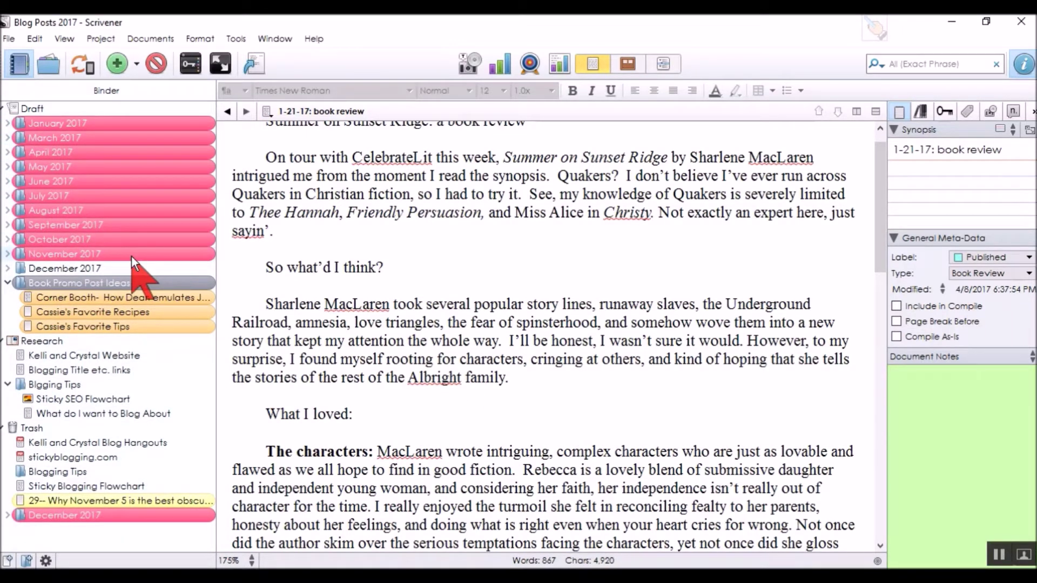
# Step: Expand the January, March, April, May and June 2017 folders in the Binder
pyautogui.click(7, 123)
pyautogui.click(8, 153)
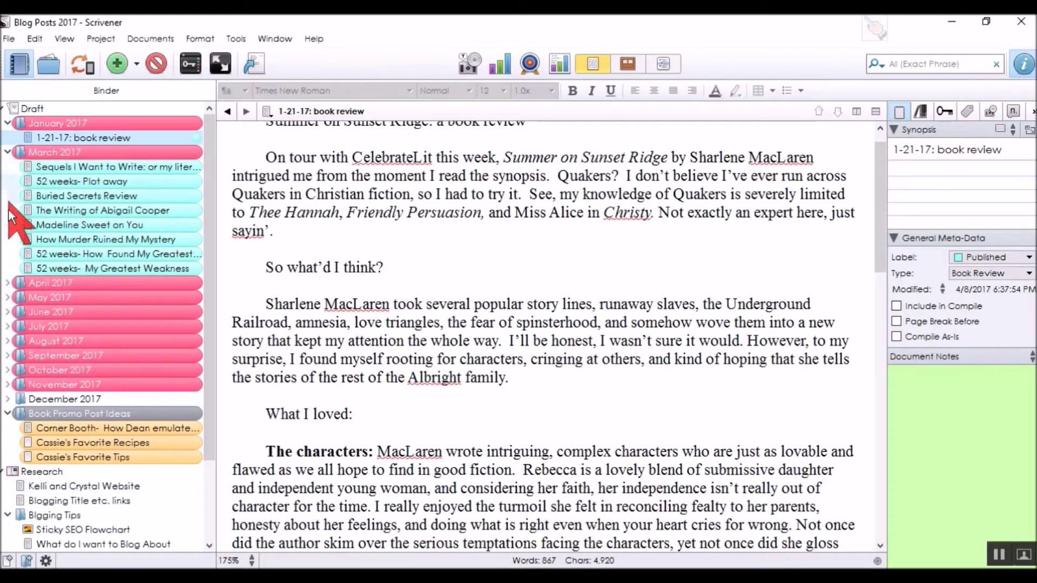
pyautogui.click(7, 283)
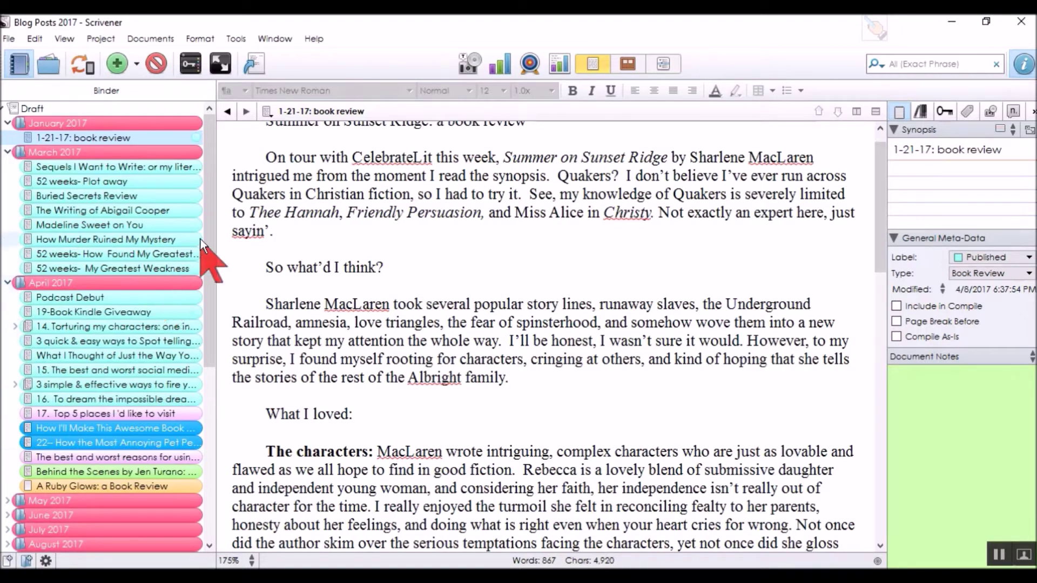
pyautogui.moveTo(208, 231); pyautogui.dragTo(206, 305)
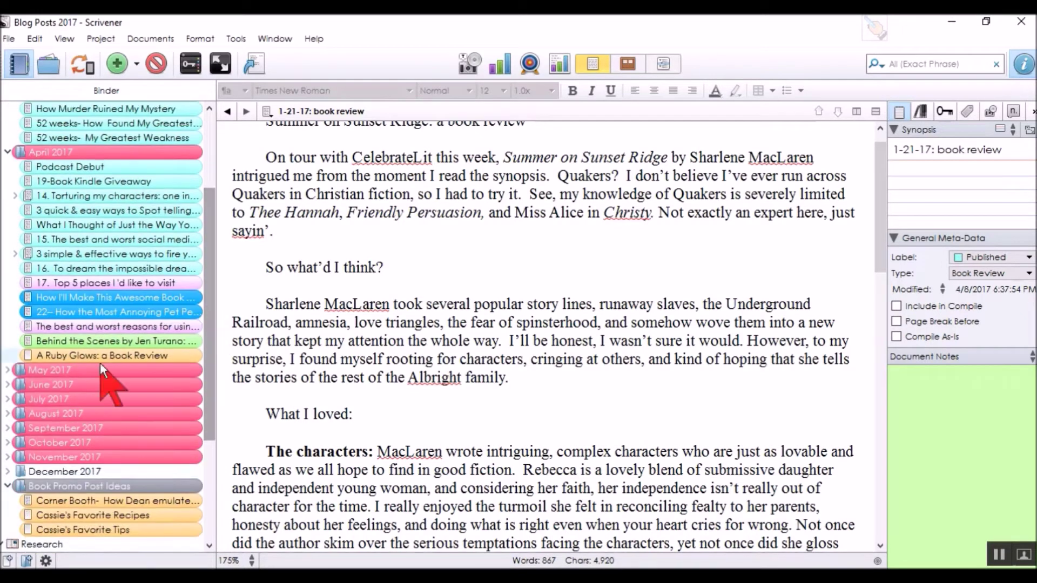
pyautogui.click(8, 369)
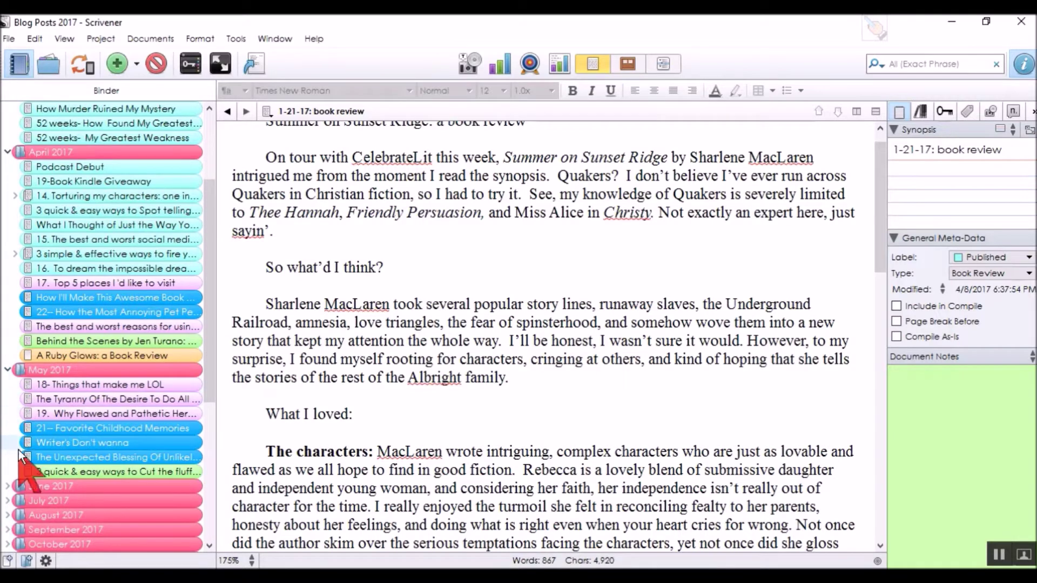
pyautogui.click(8, 486)
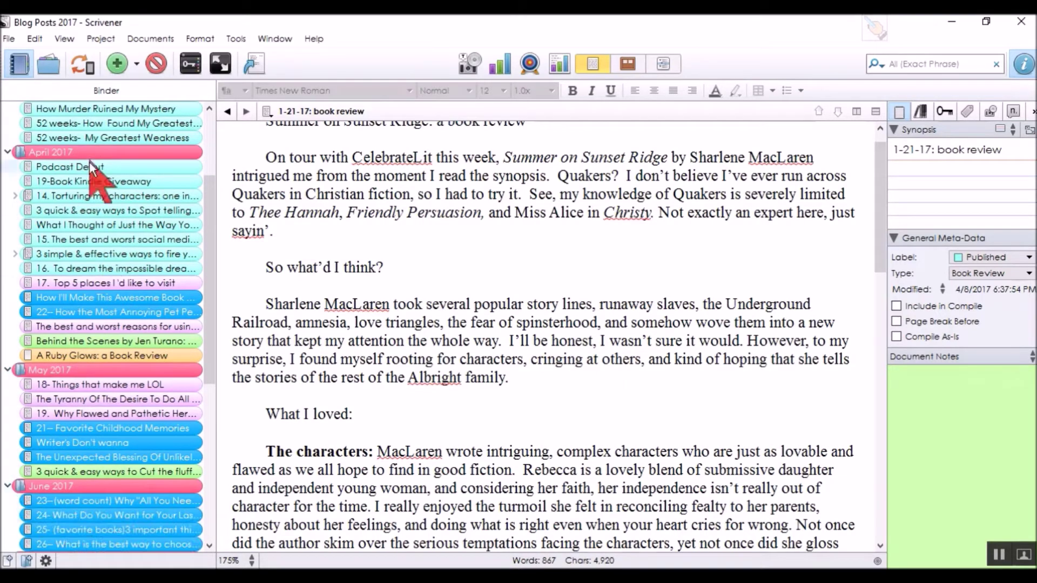
pyautogui.moveTo(205, 284); pyautogui.dragTo(210, 348)
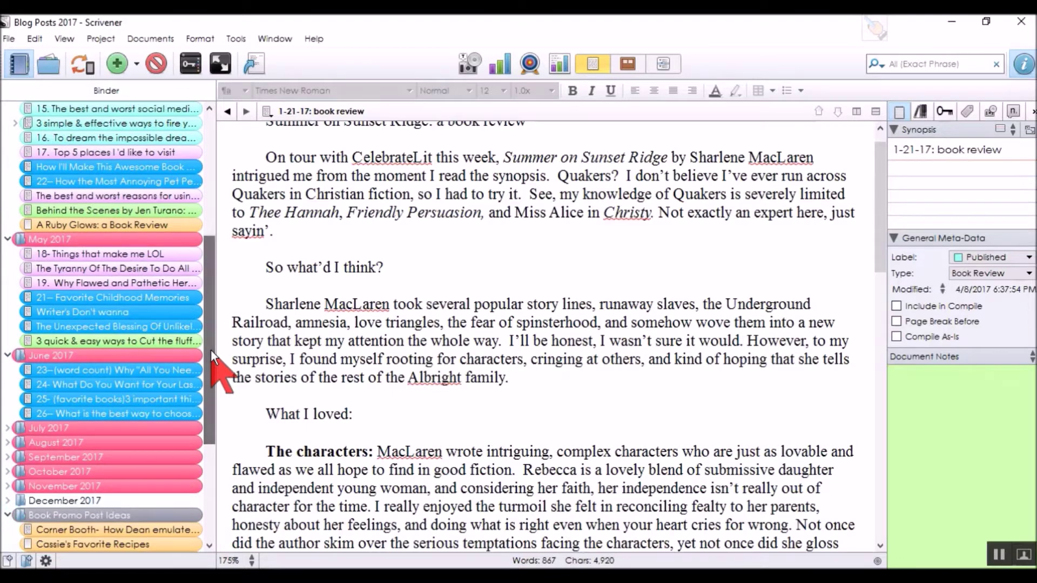
# Step: Show July 2017's cards and expand the July through December 2017 folders
pyautogui.click(6, 428)
pyautogui.click(8, 429)
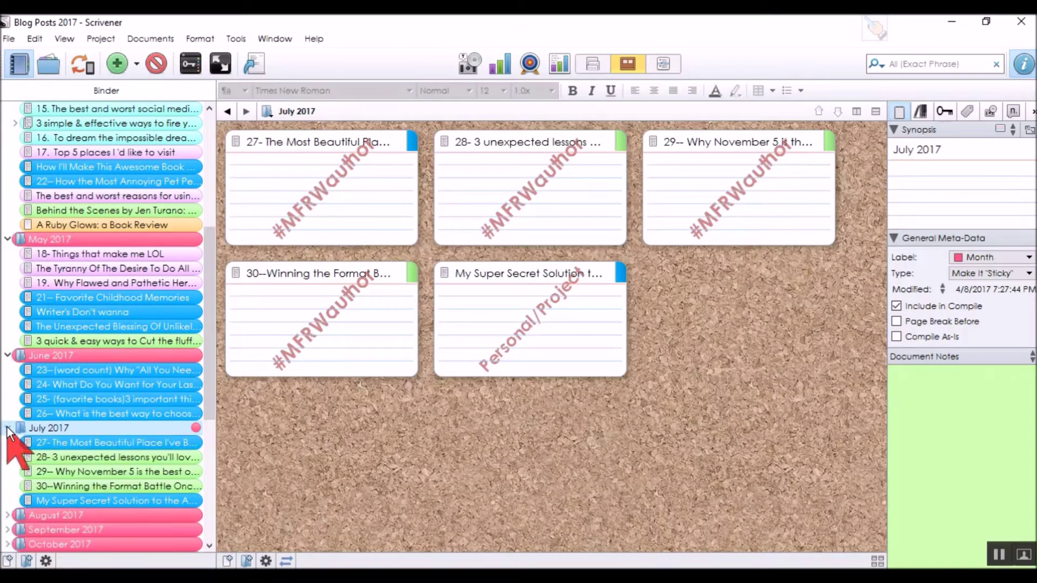
pyautogui.click(8, 515)
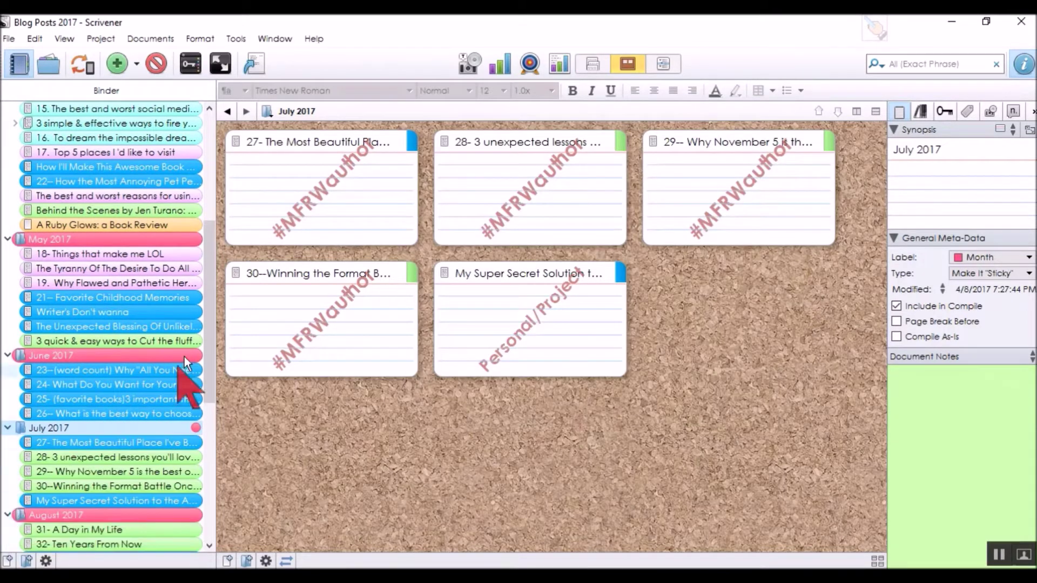
pyautogui.moveTo(207, 310); pyautogui.dragTo(211, 402)
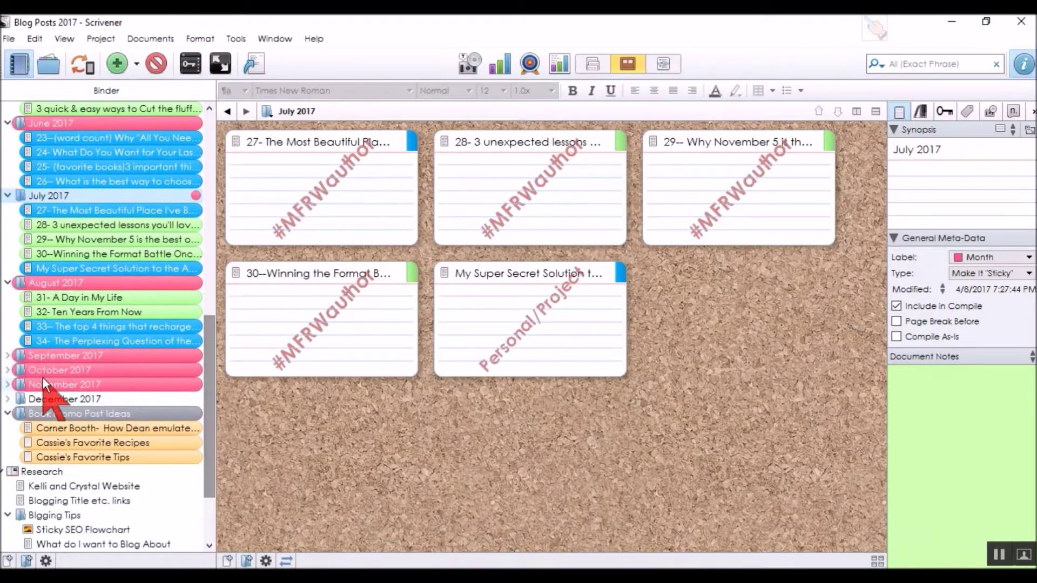
pyautogui.click(7, 356)
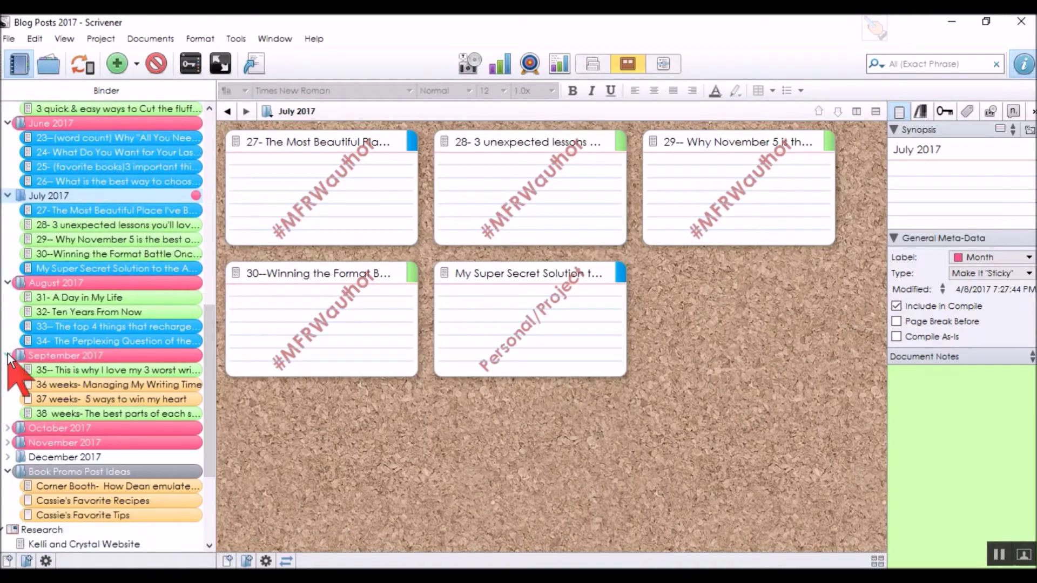
pyautogui.click(7, 428)
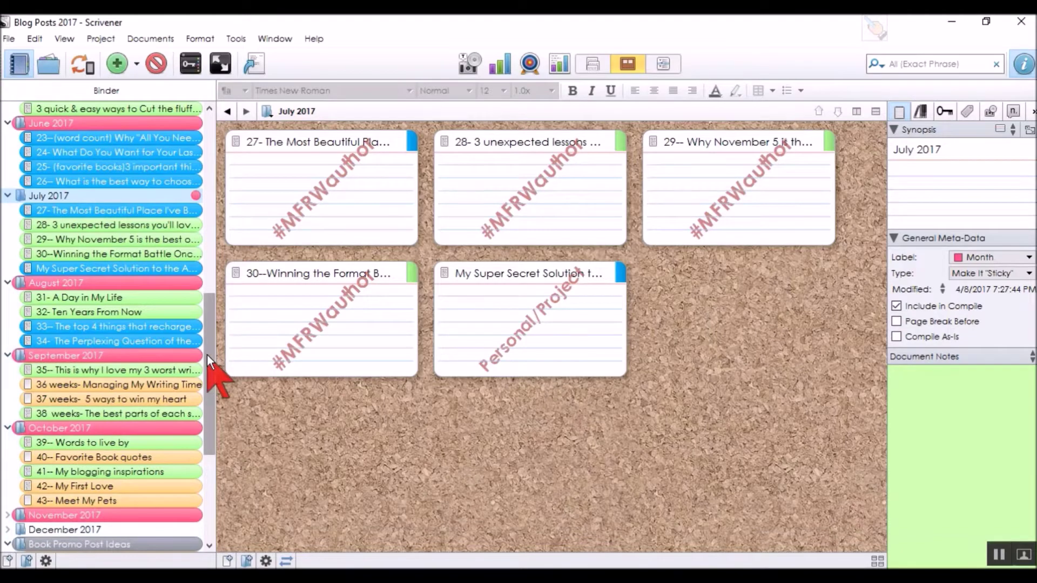
pyautogui.moveTo(208, 360); pyautogui.dragTo(209, 401)
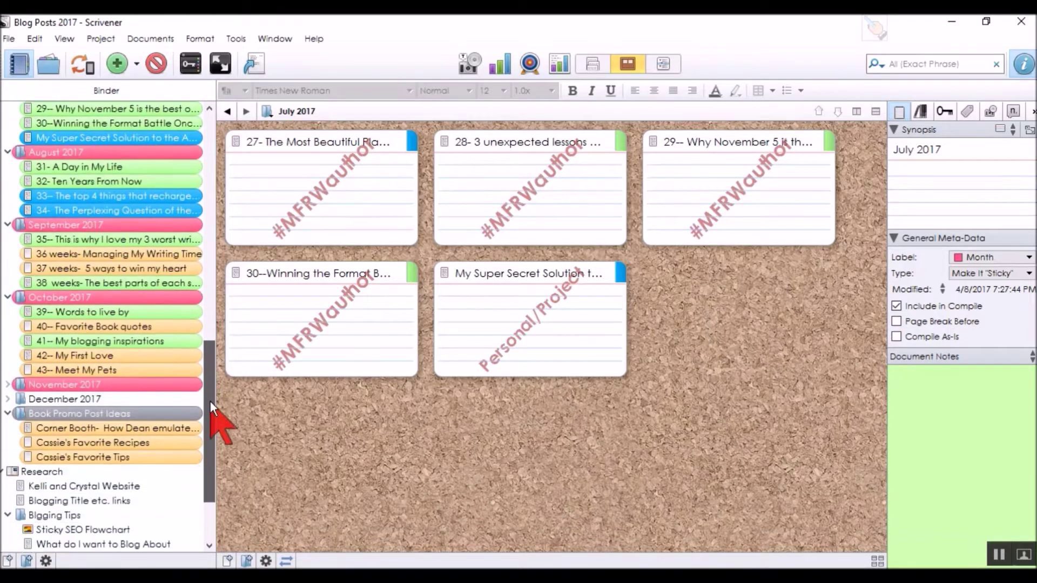
pyautogui.click(9, 385)
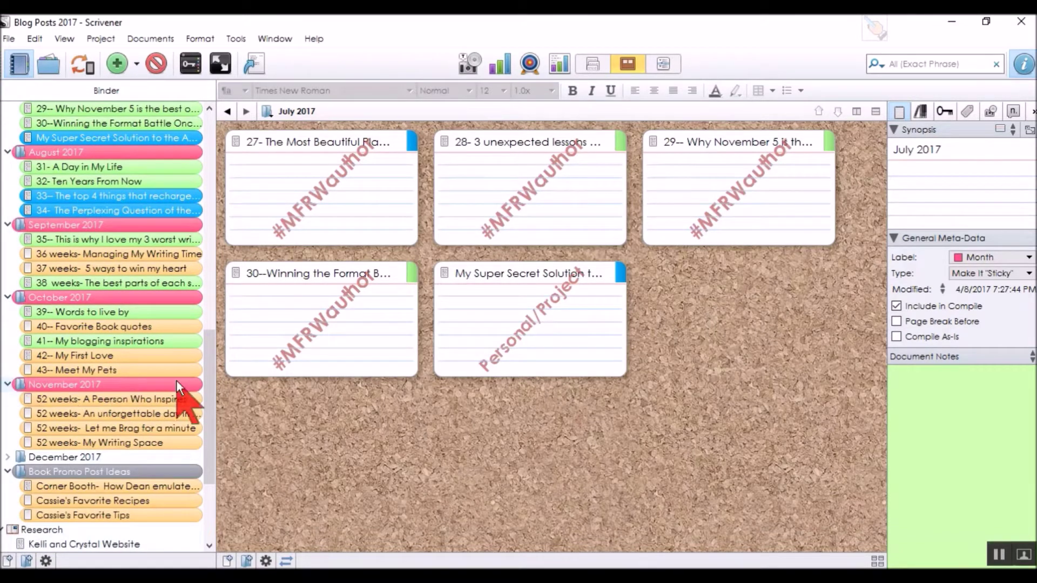
pyautogui.click(8, 457)
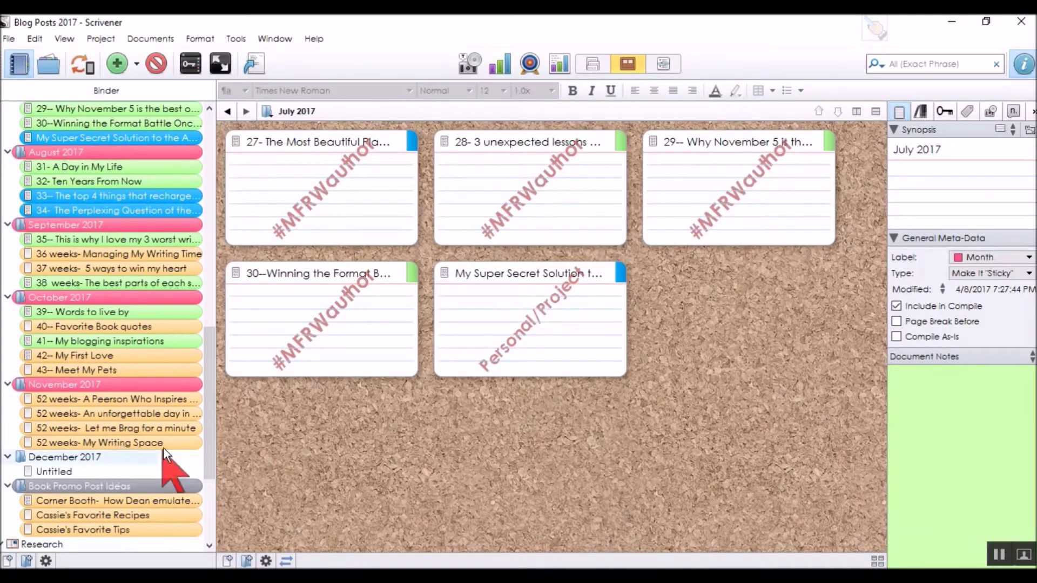
pyautogui.moveTo(206, 413); pyautogui.dragTo(206, 148)
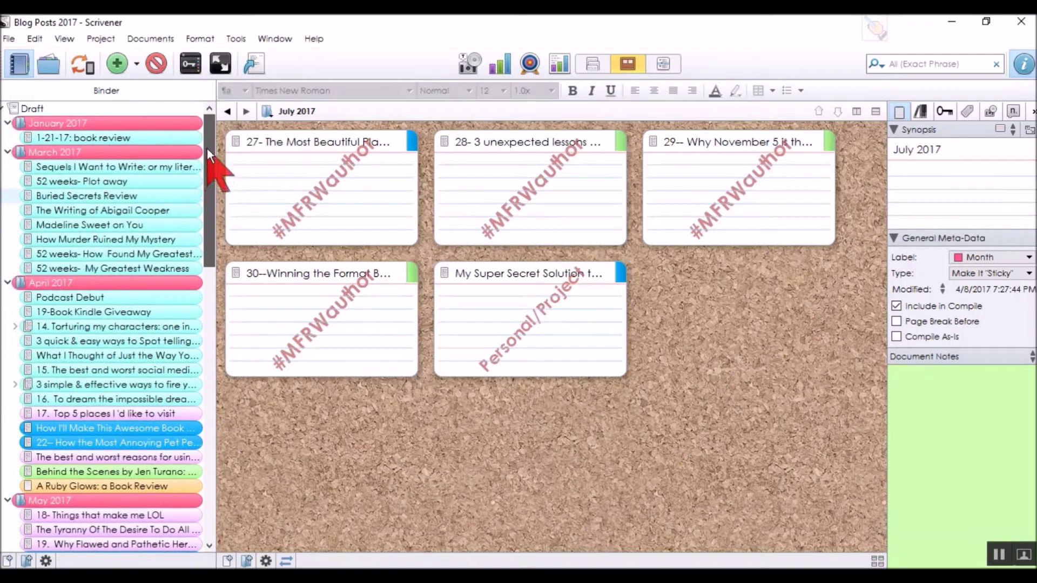
# Step: View the January and March cards, collapse March 2017, and show April 2017's corkboard
pyautogui.click(96, 123)
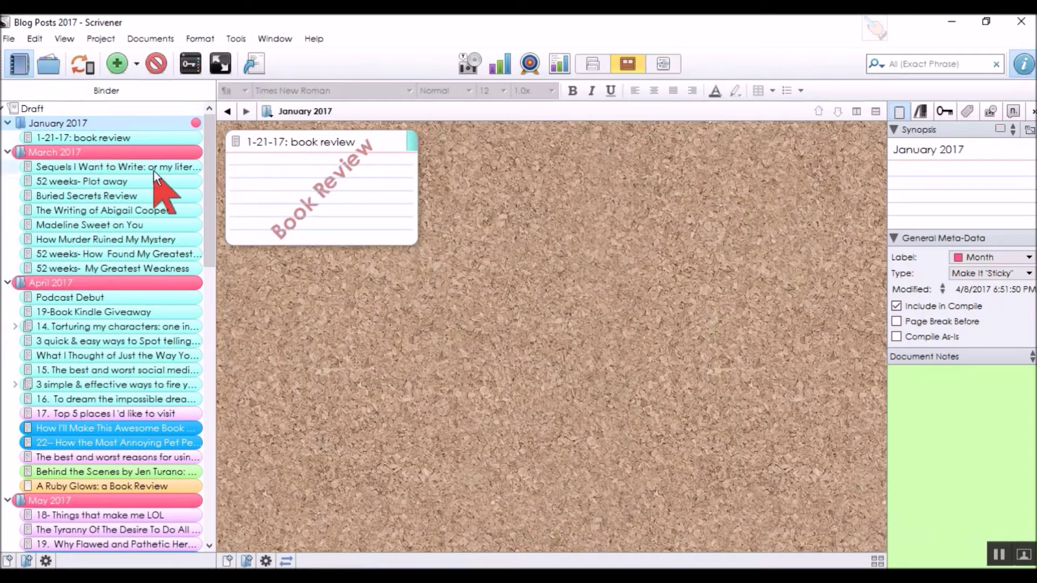
pyautogui.click(139, 150)
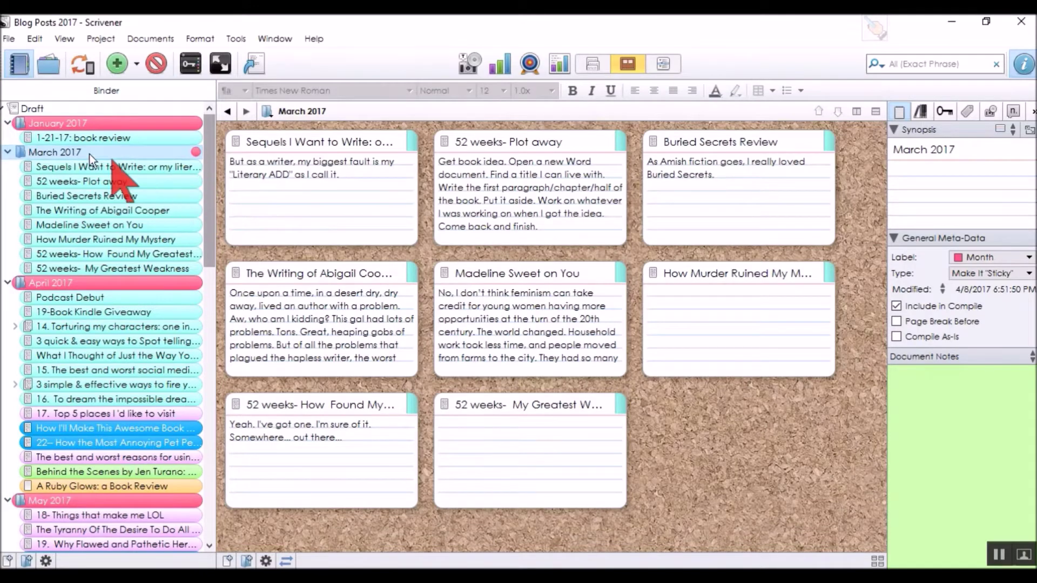
pyautogui.click(123, 164)
pyautogui.click(76, 165)
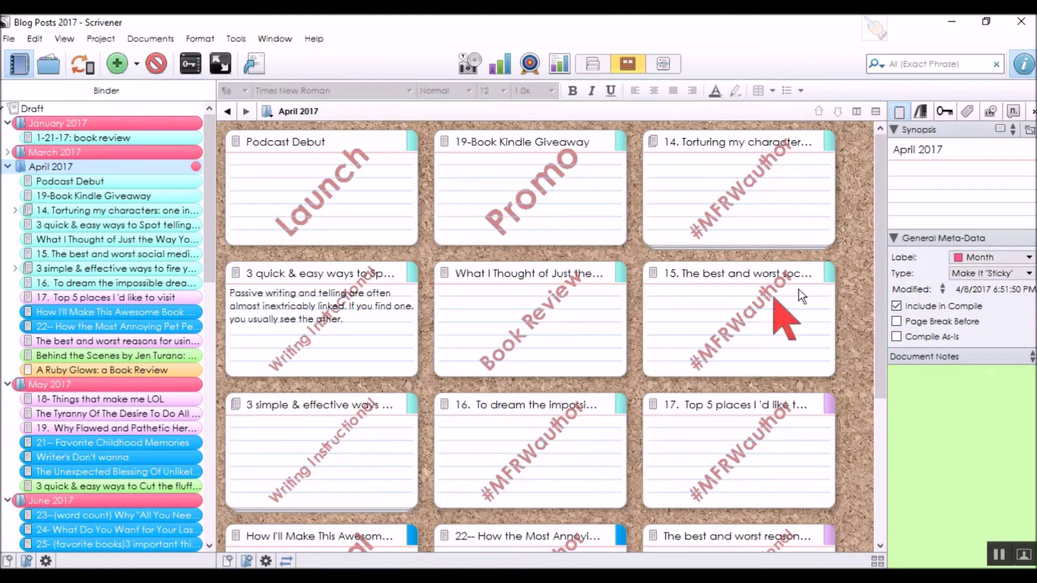
pyautogui.moveTo(877, 288); pyautogui.dragTo(855, 161)
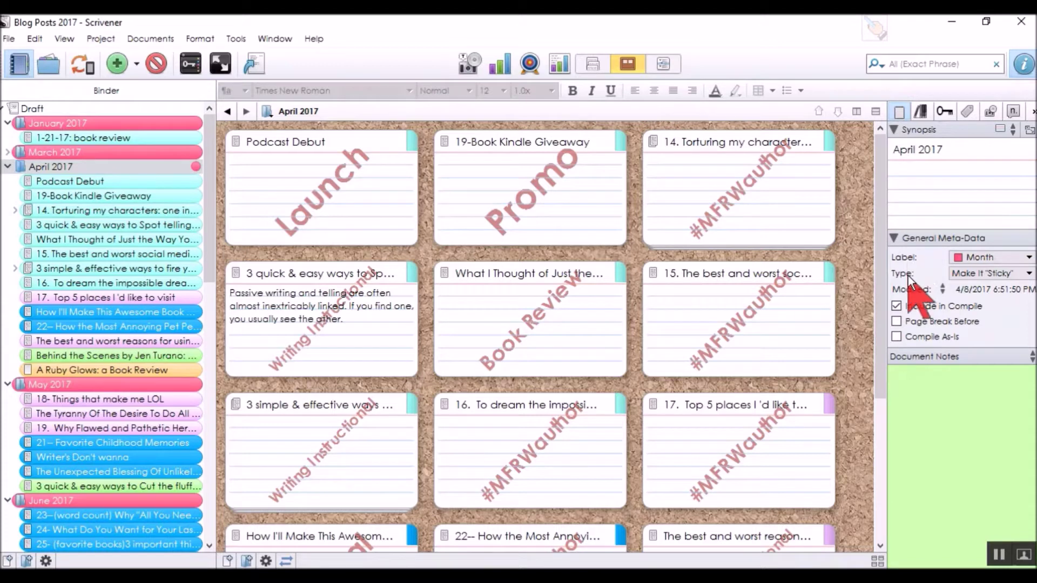
# Step: Check the folder's label choices, leaving its label as Month
pyautogui.click(1028, 258)
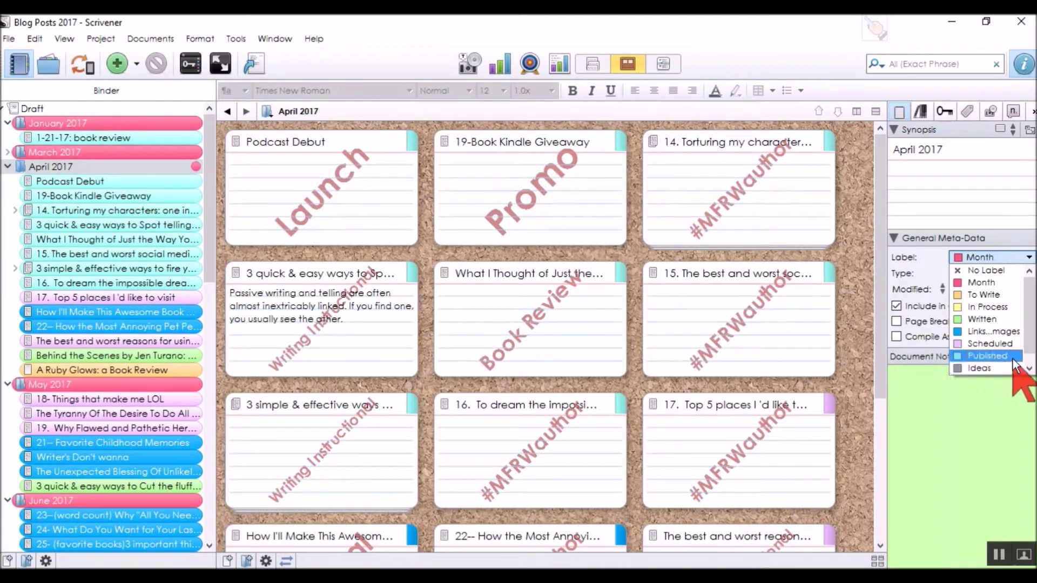
pyautogui.click(1029, 367)
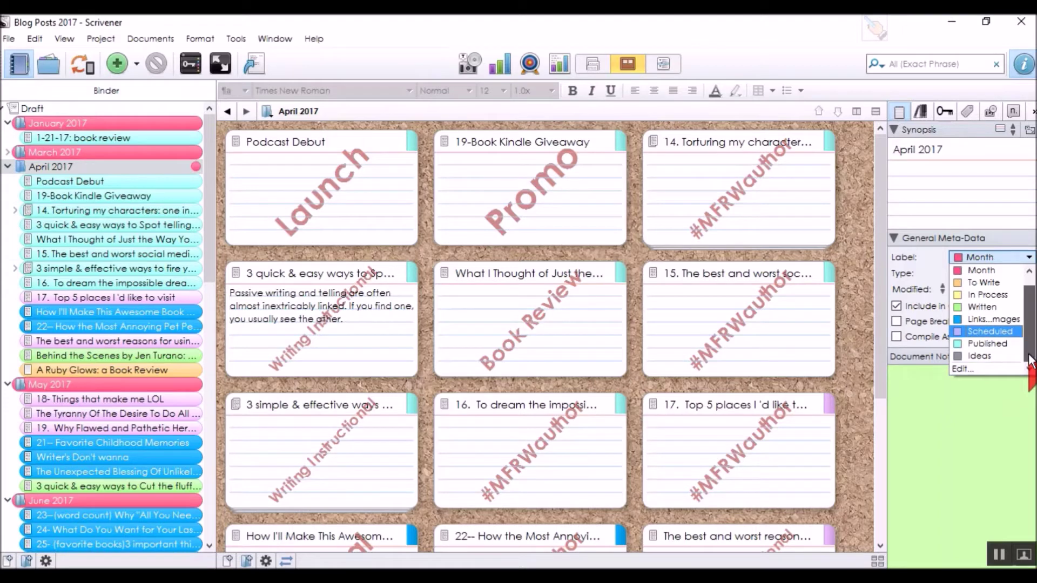
pyautogui.scroll(1, 1029, 361)
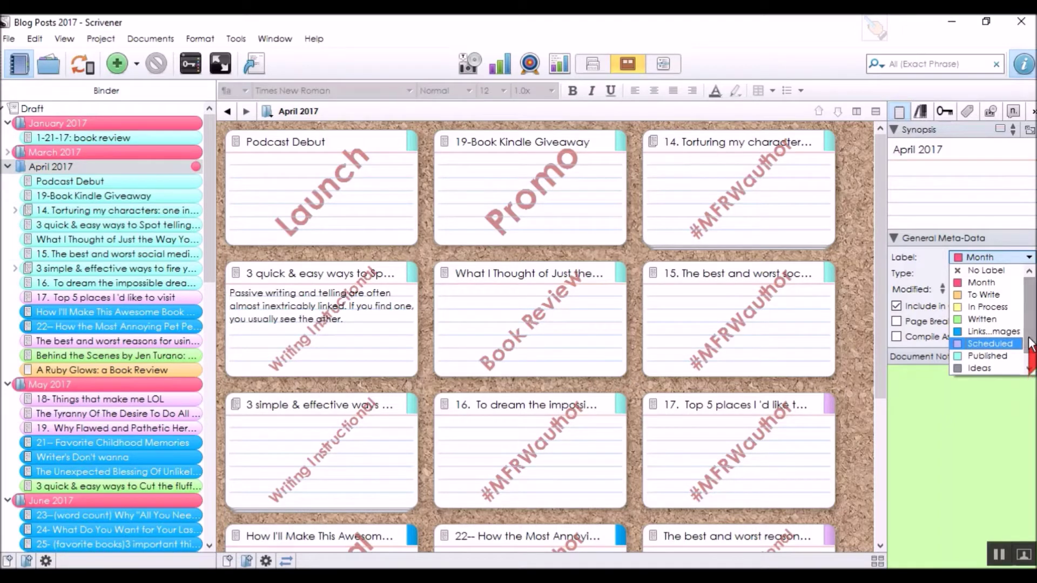
pyautogui.click(938, 383)
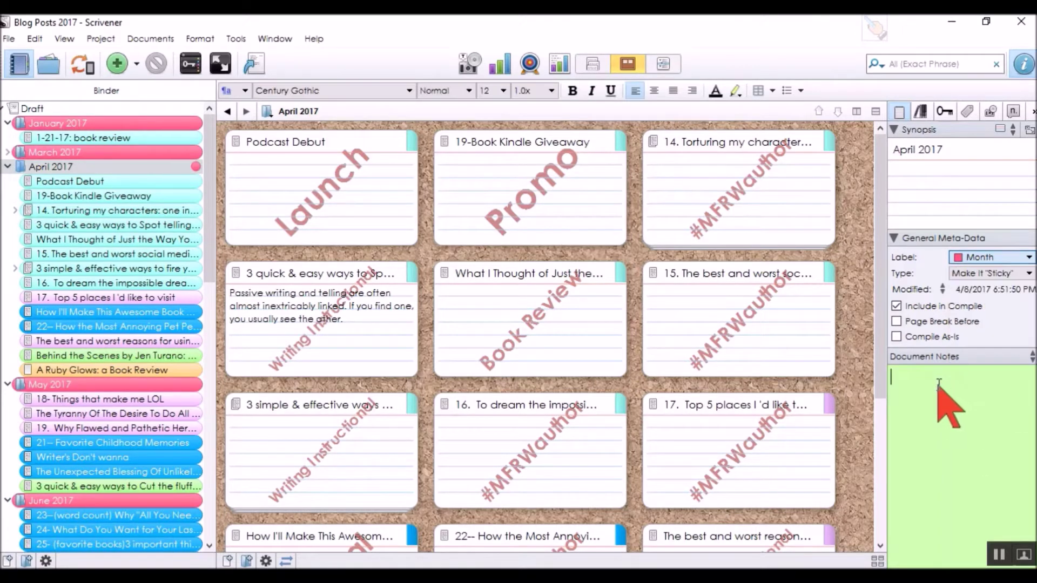
# Step: Check the document type list unchanged, then show all month folders on the Draft corkboard
pyautogui.click(1029, 274)
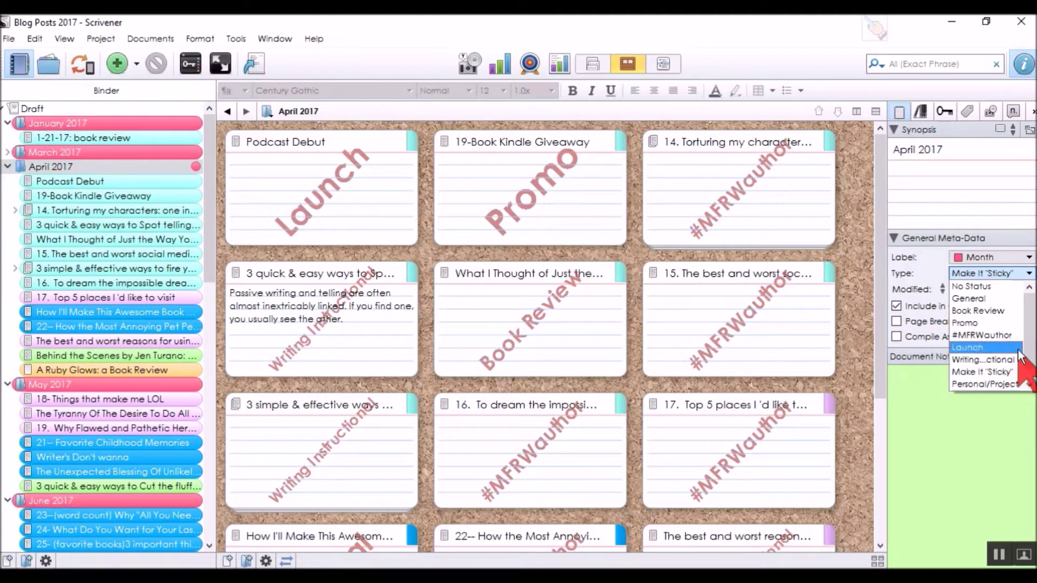
pyautogui.moveTo(1031, 355); pyautogui.dragTo(1031, 370)
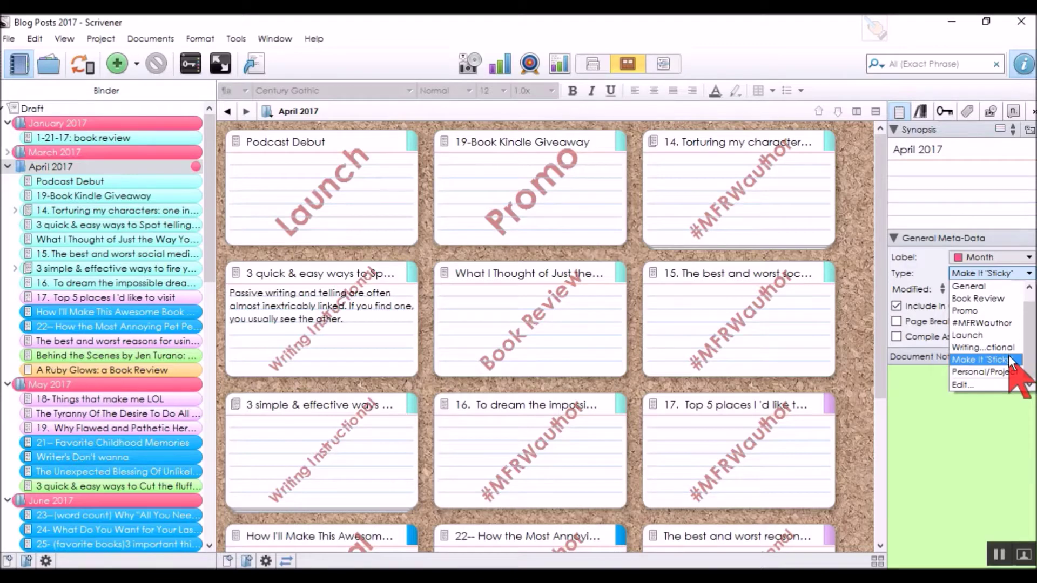
pyautogui.click(79, 164)
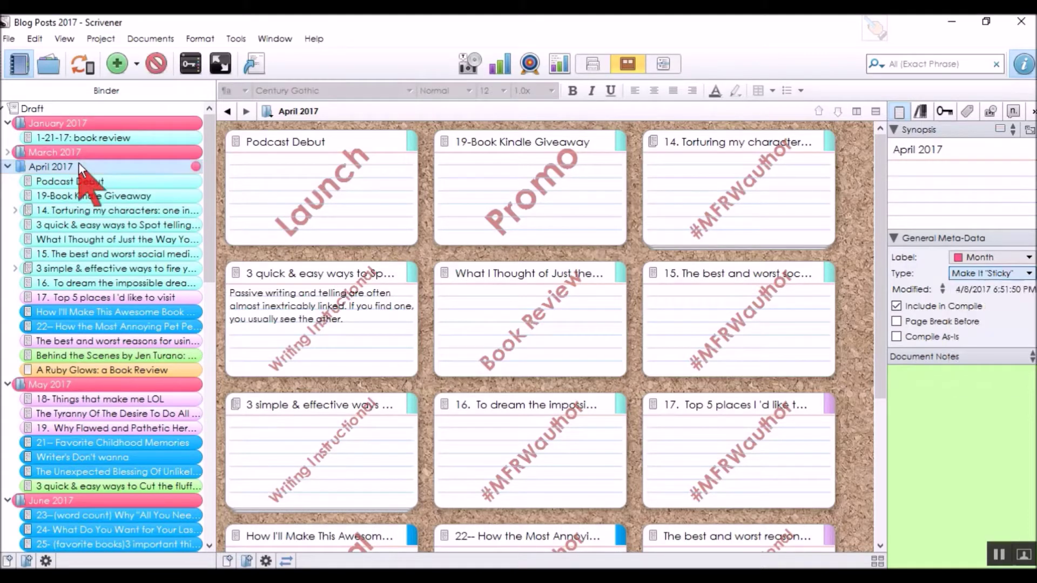
pyautogui.click(33, 106)
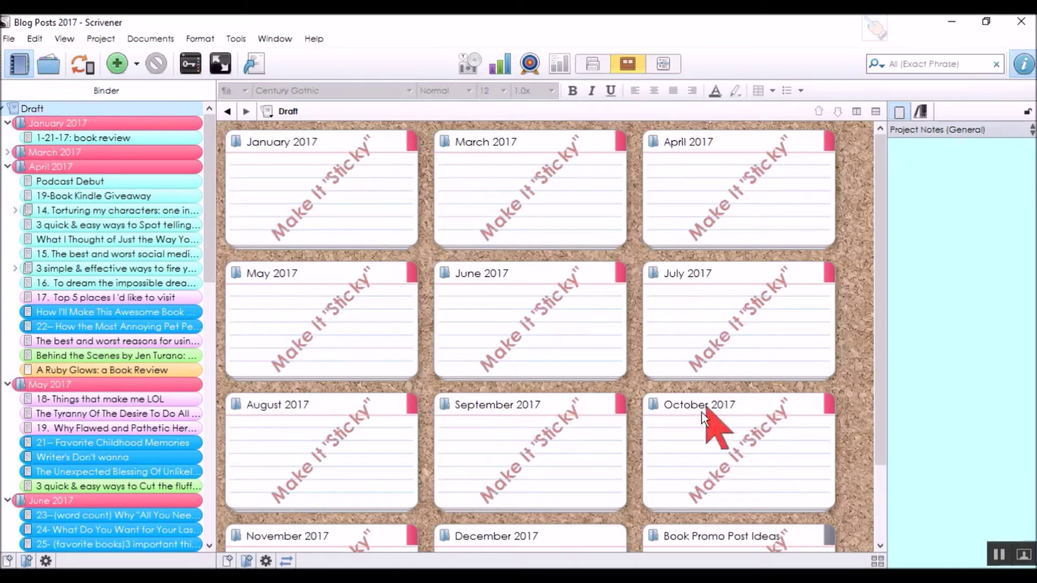
# Step: Select April 2017 and check its type, leaving it as Make It "Sticky"
pyautogui.click(119, 166)
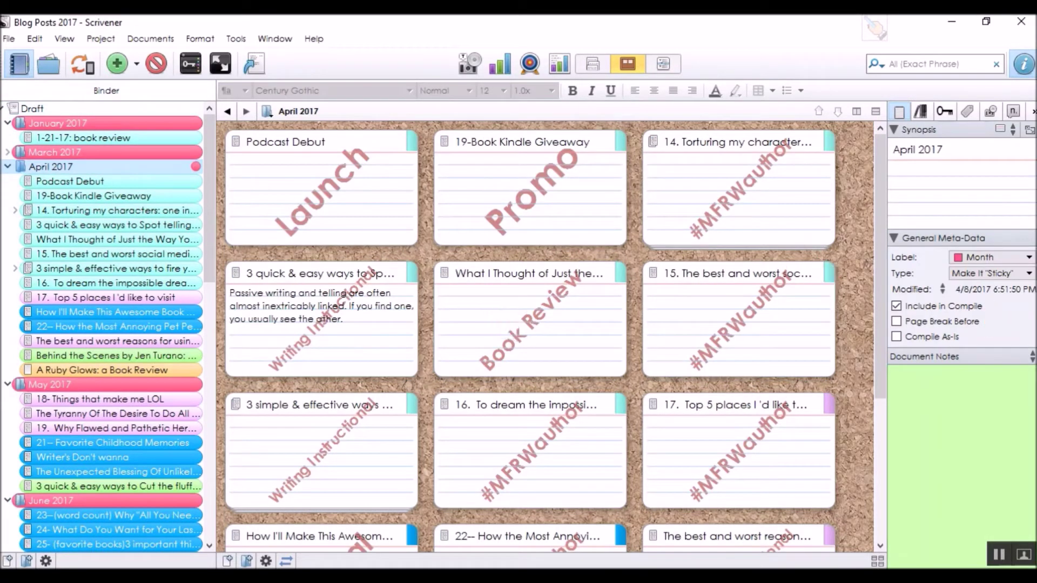
pyautogui.click(1029, 273)
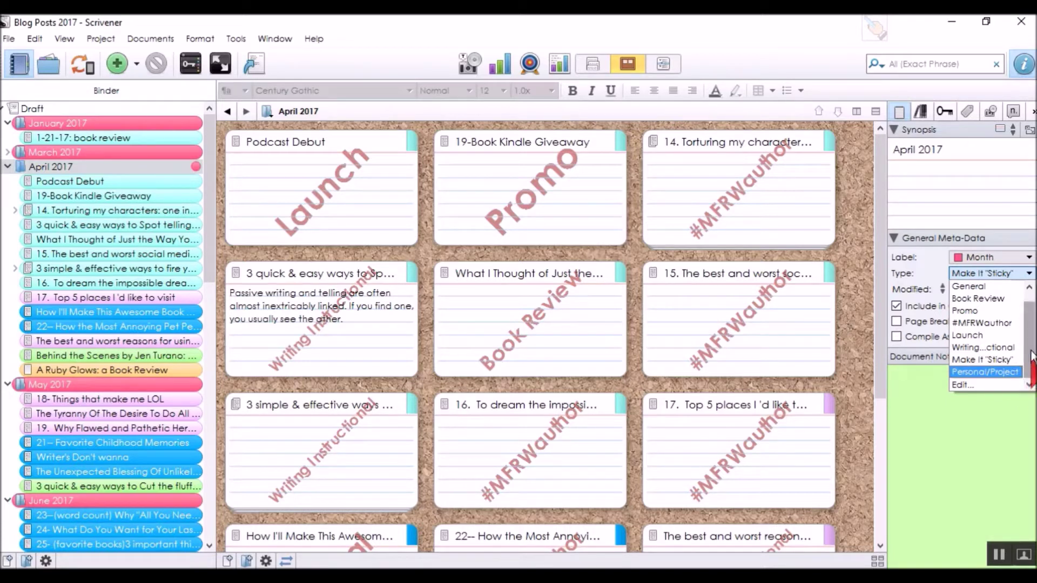
pyautogui.click(925, 412)
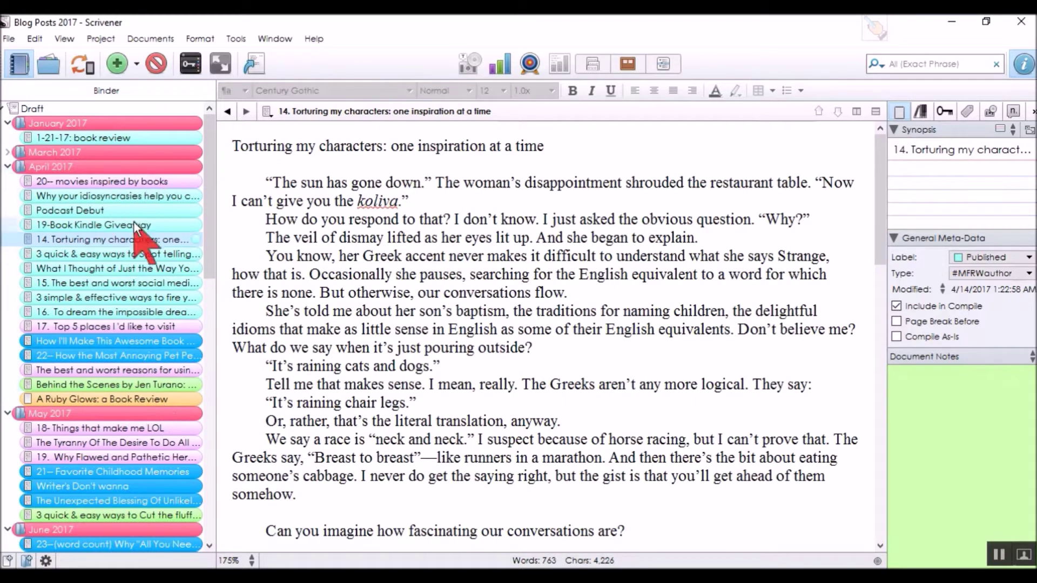
# Step: Move "20-- movies inspired by books" below post 16 and open the Behind the Scenes review
pyautogui.click(126, 292)
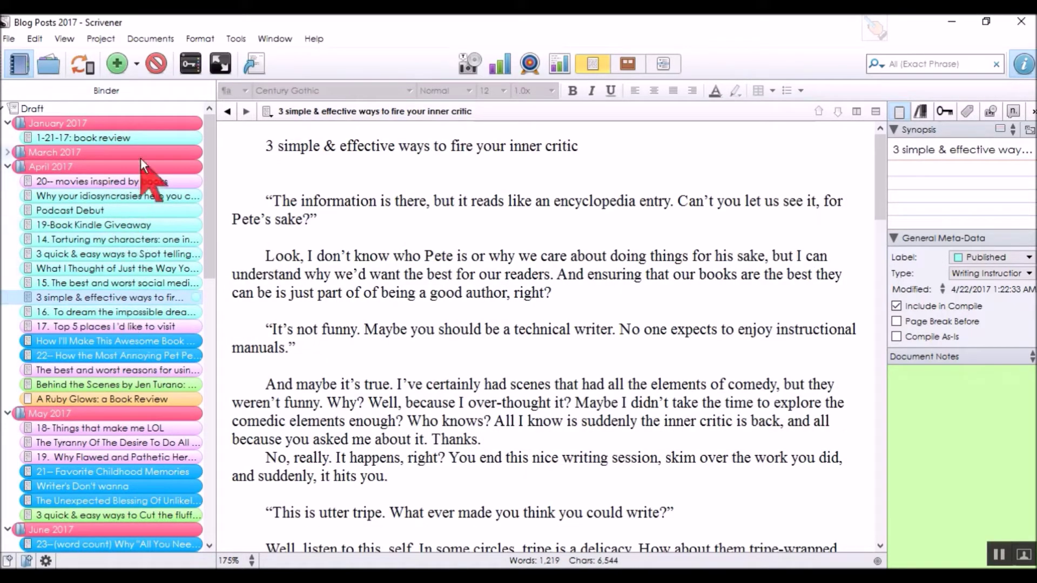
pyautogui.moveTo(133, 181); pyautogui.dragTo(43, 318)
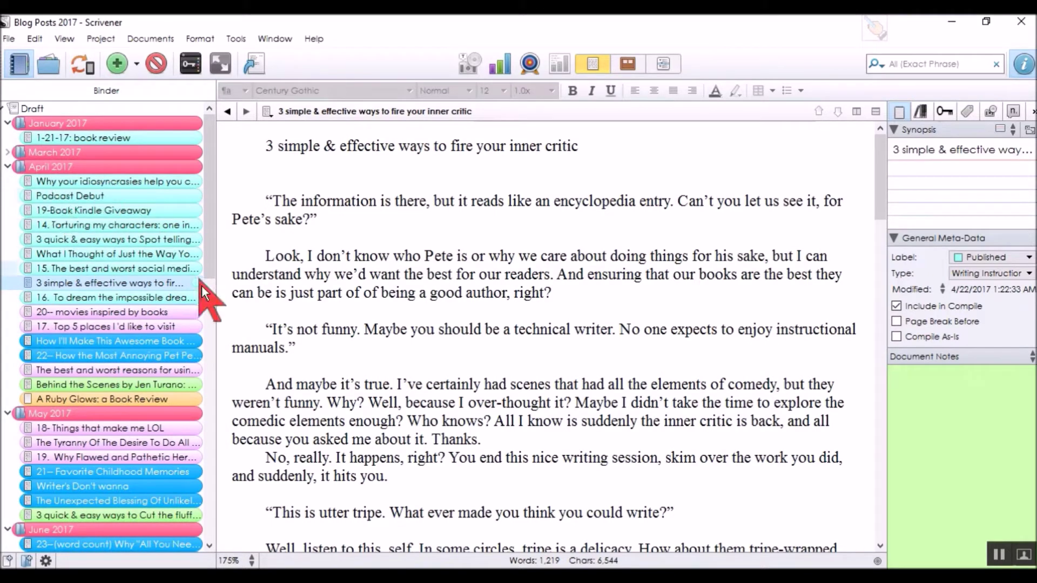
pyautogui.scroll(-3, 209, 283)
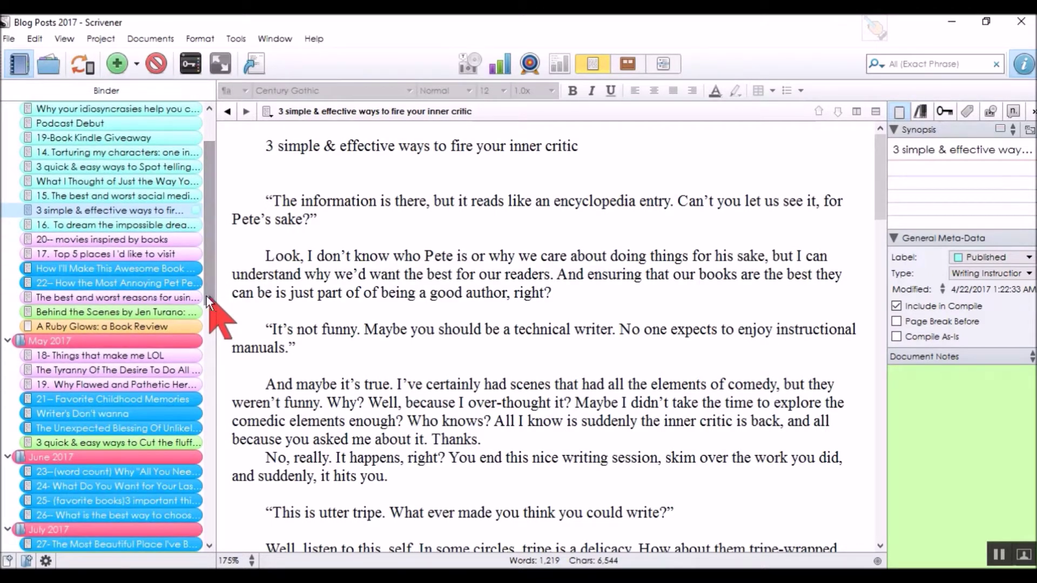
pyautogui.click(74, 313)
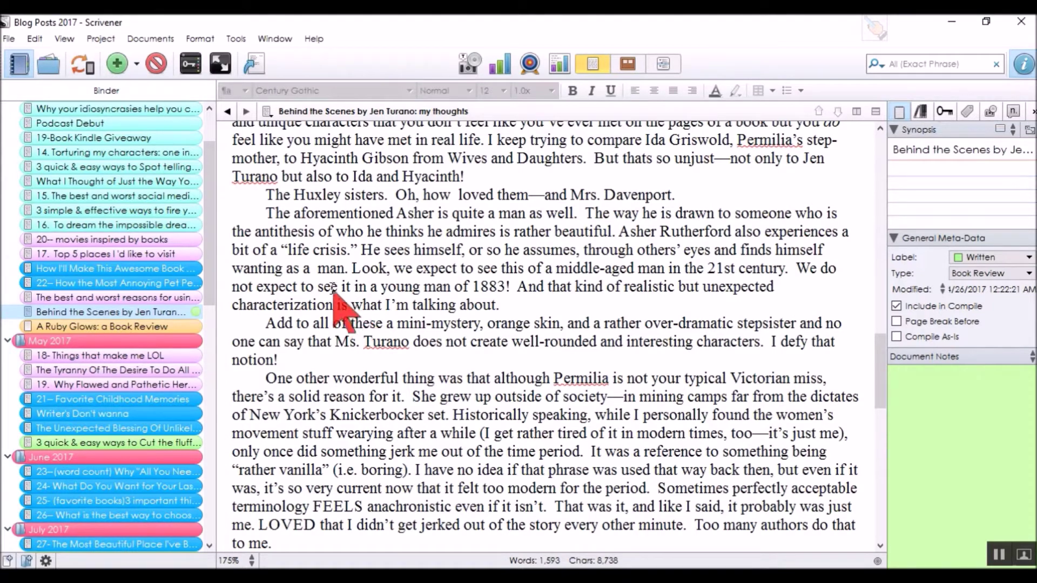
# Step: Select all the Behind the Scenes review text and switch to WordPress's Edit Post page
pyautogui.hotkey('ctrl', 'a')
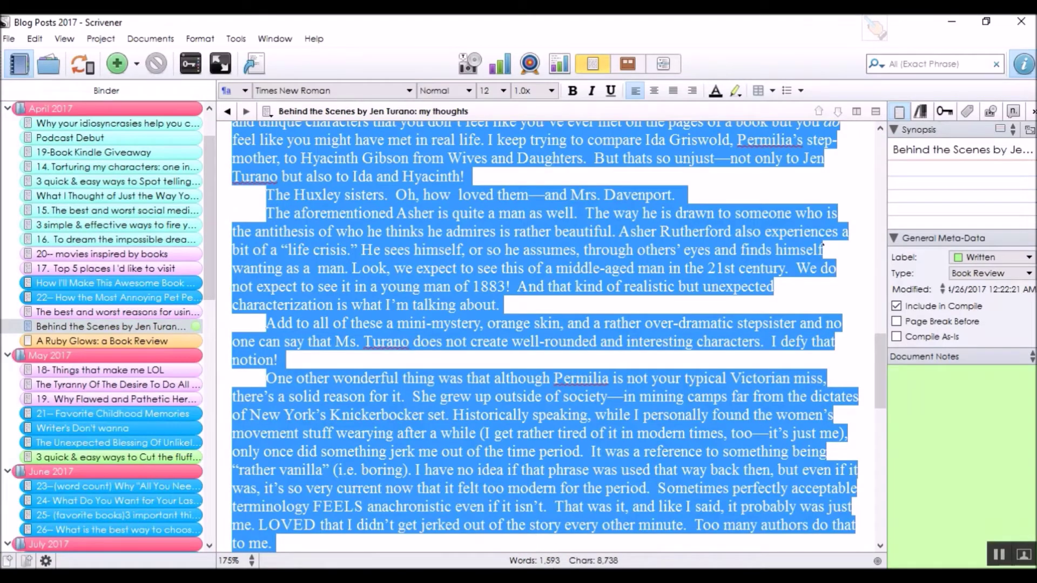
pyautogui.hotkey('alt', 'Tab')
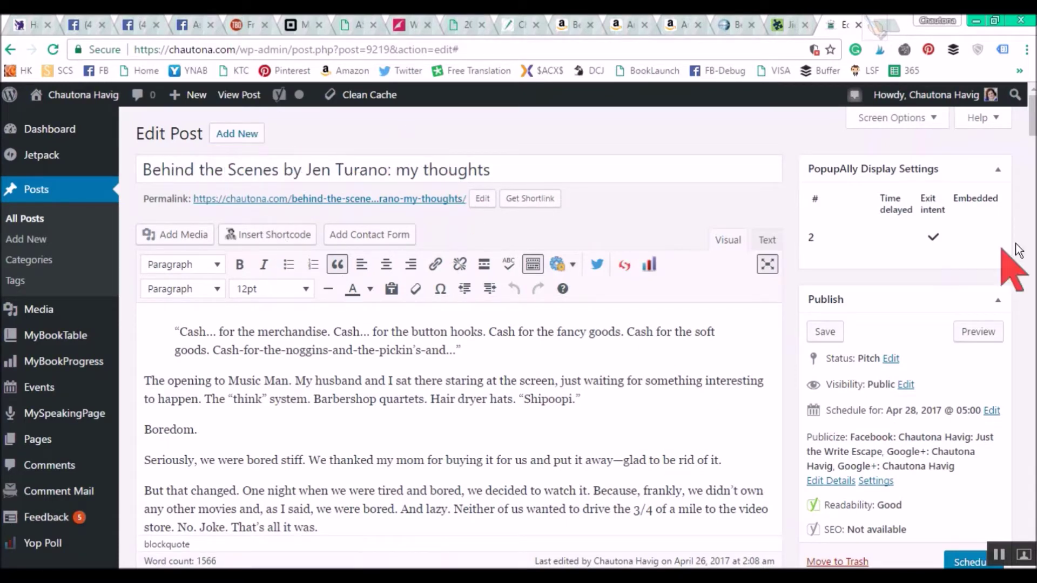
pyautogui.scroll(-5, 1033, 135)
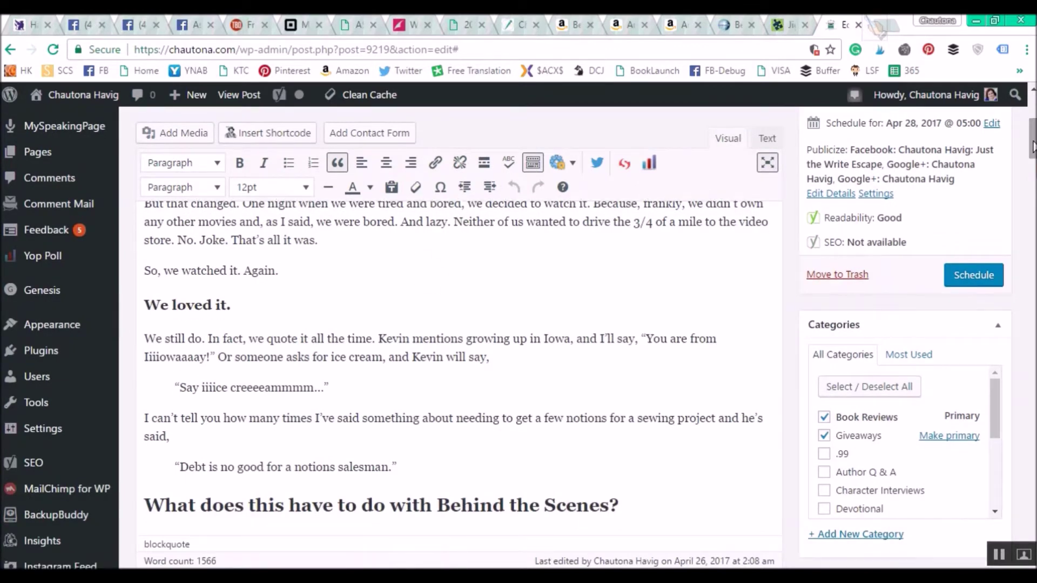
pyautogui.click(169, 305)
pyautogui.click(289, 506)
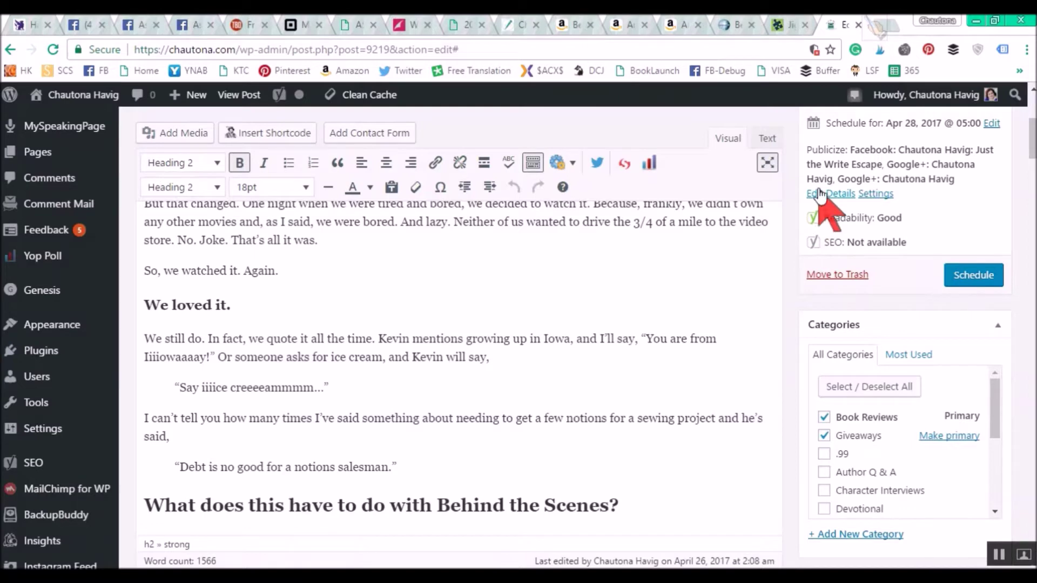
pyautogui.moveTo(1032, 144); pyautogui.dragTo(1033, 128)
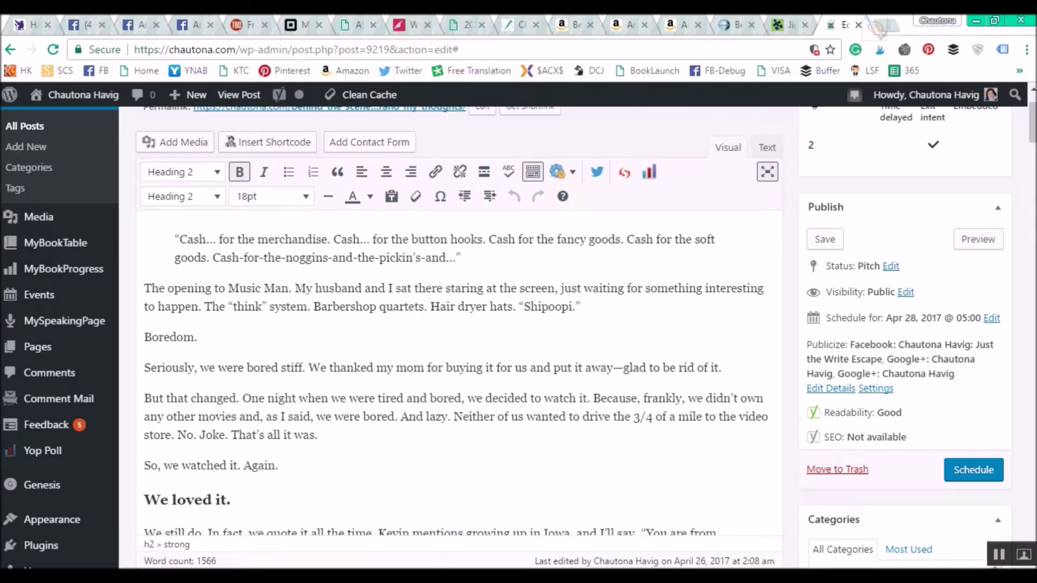
pyautogui.hotkey('alt', 'Tab')
# Step: Relabel the Behind the Scenes review as Links & Images
pyautogui.click(528, 426)
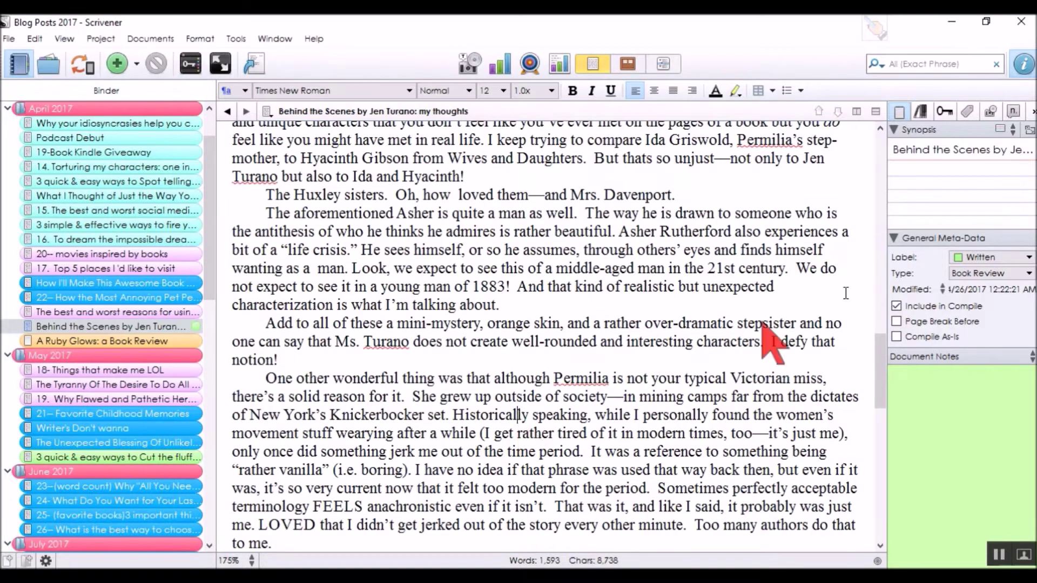
pyautogui.click(980, 265)
pyautogui.click(989, 335)
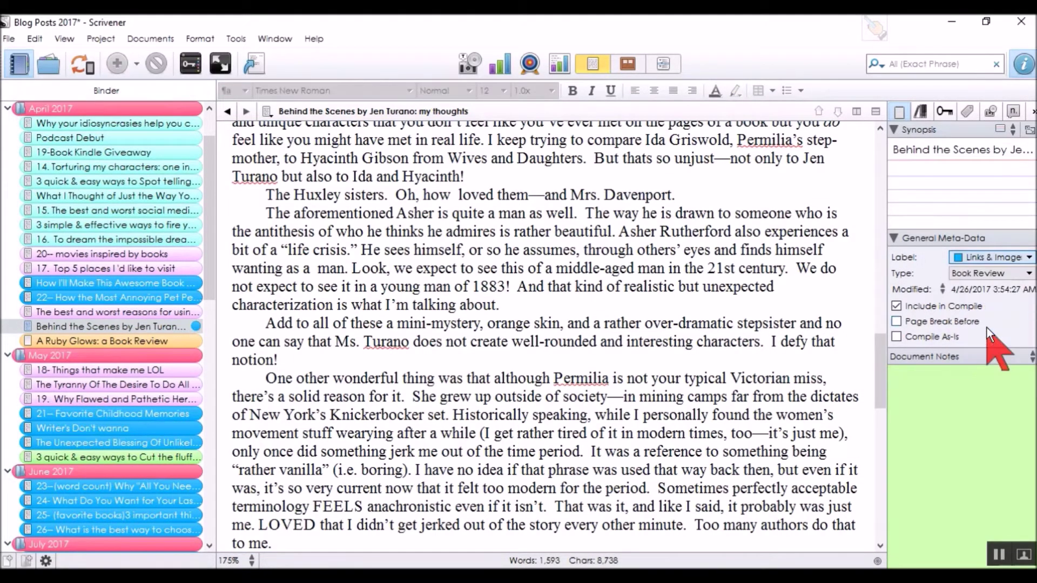
pyautogui.click(818, 323)
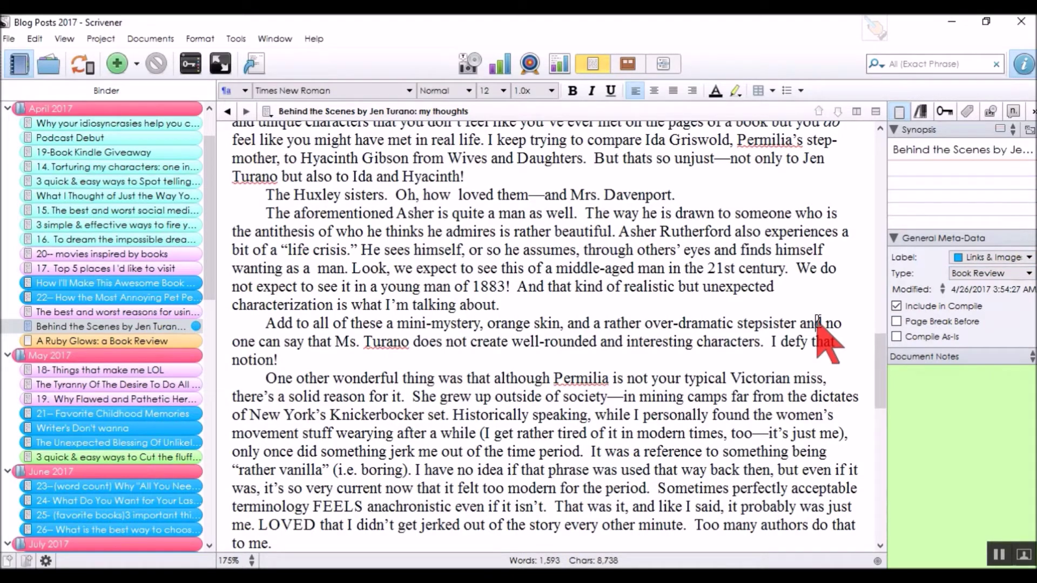
# Step: Select the review in the Binder, then open the How I'll Make This Awesome Book Quilt post
pyautogui.click(209, 271)
pyautogui.moveTo(209, 270); pyautogui.dragTo(212, 285)
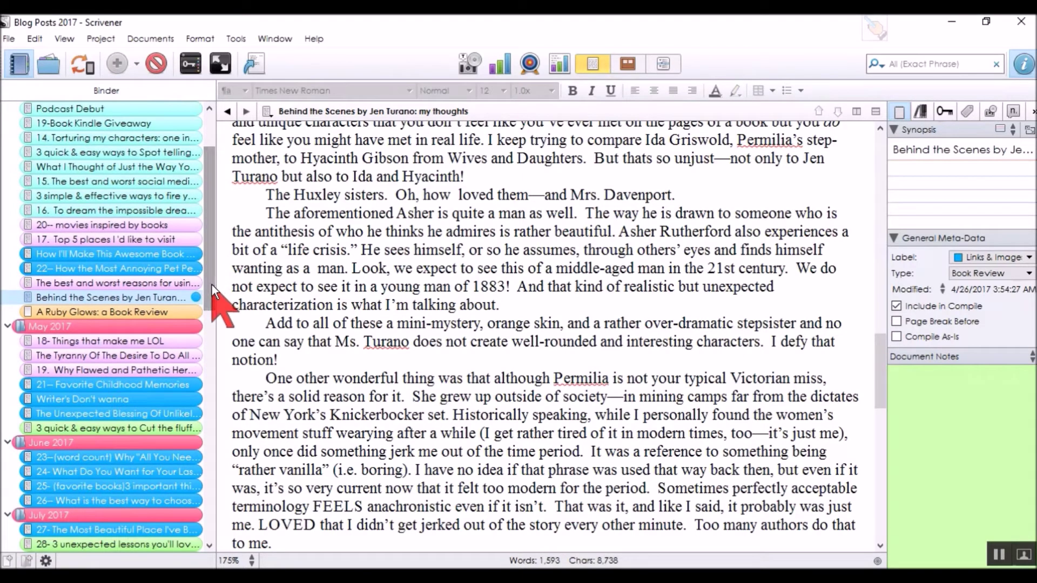
pyautogui.click(122, 248)
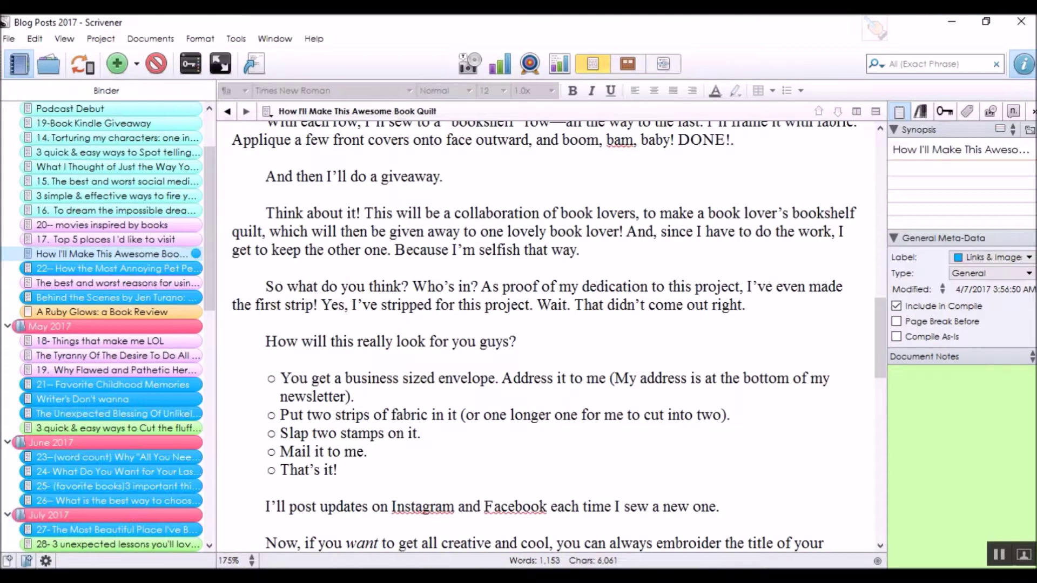
# Step: In WordPress, add an empty line below the "Debt is no good for a notions salesman." quote
pyautogui.hotkey('alt', 'Tab')
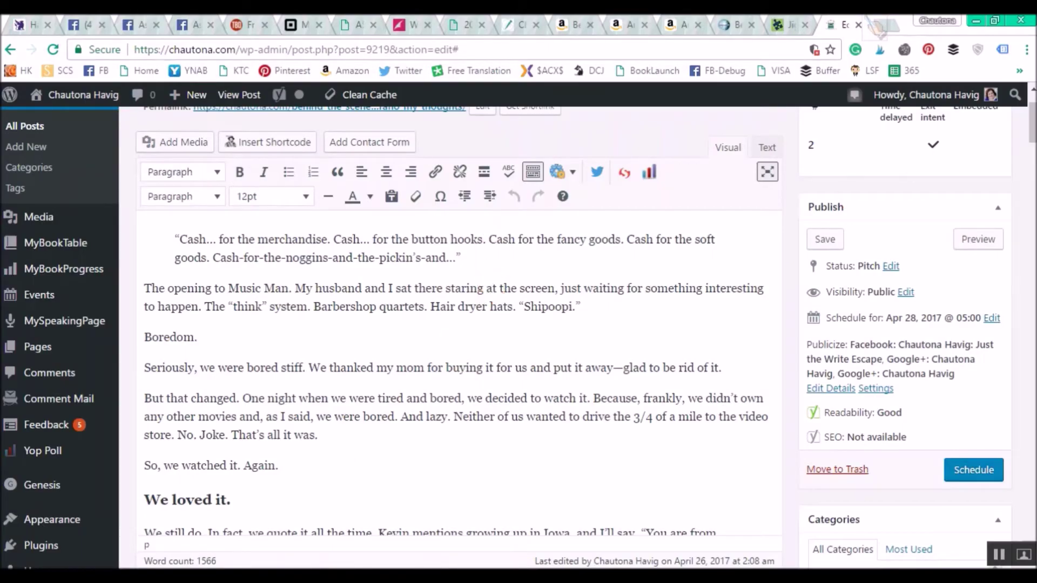
pyautogui.scroll(2, 477, 287)
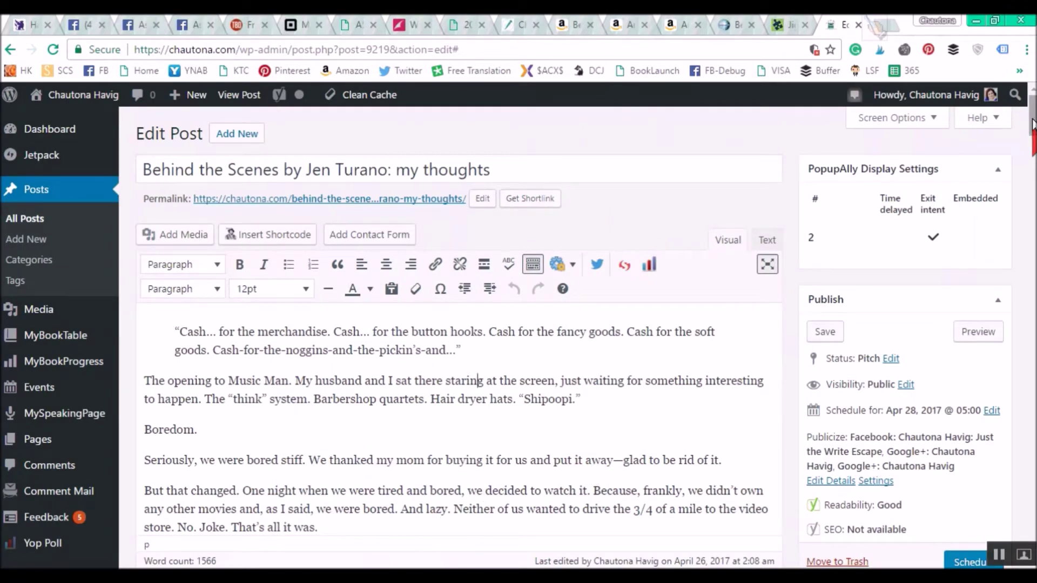
pyautogui.scroll(-8, 426, 248)
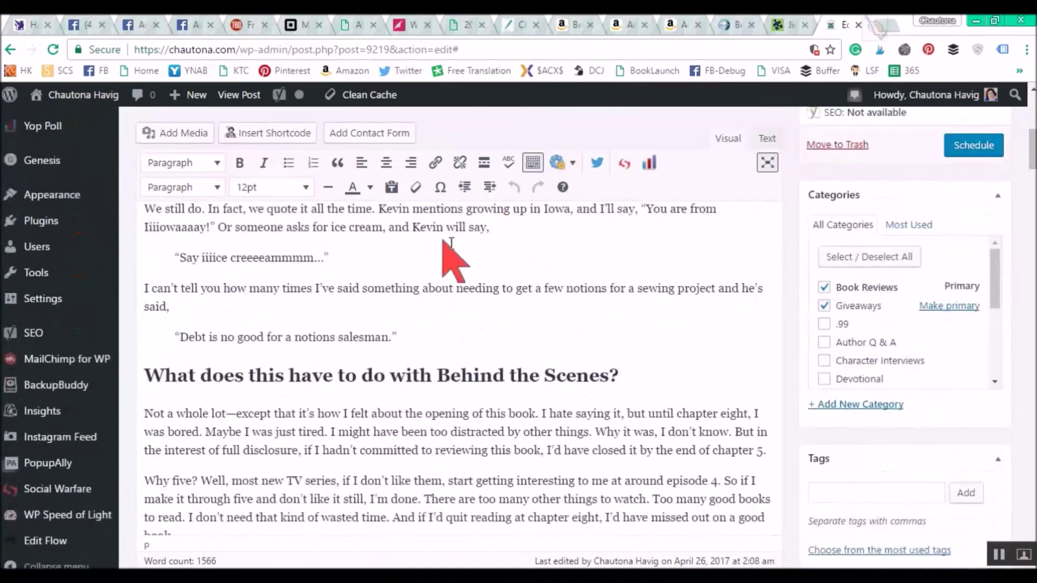
pyautogui.click(466, 339)
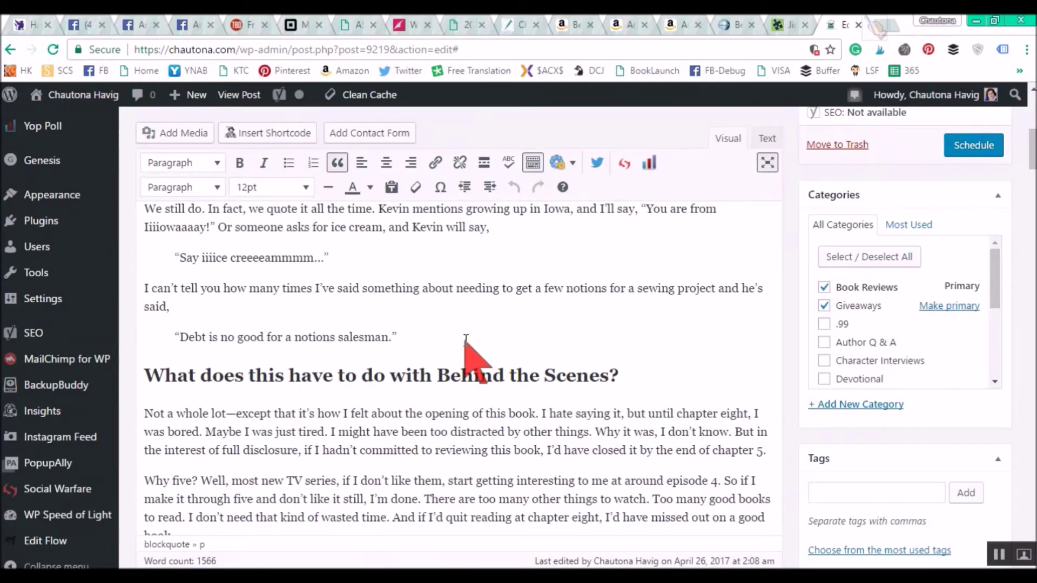
pyautogui.press('Return')
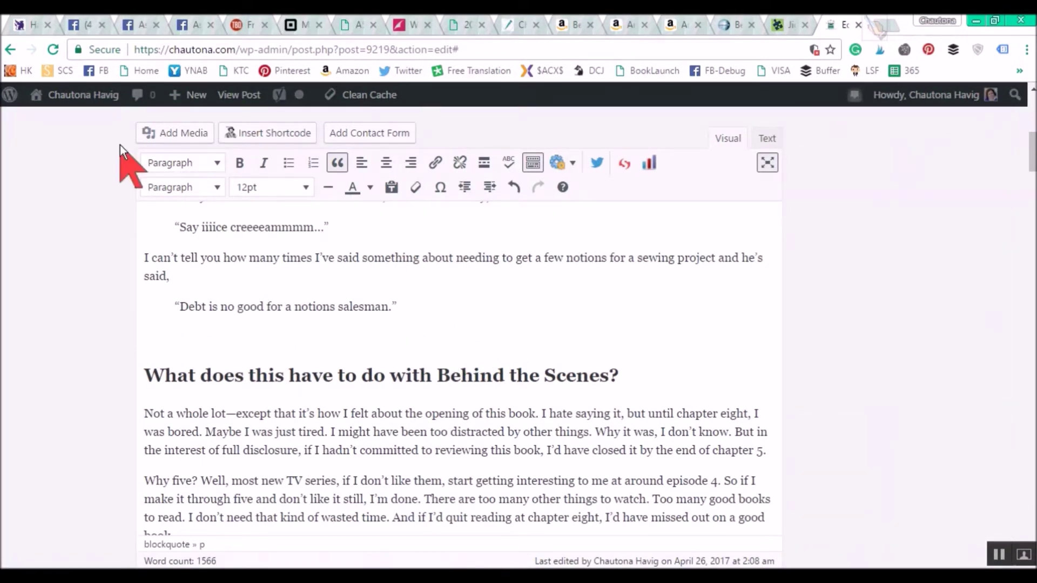
pyautogui.click(180, 136)
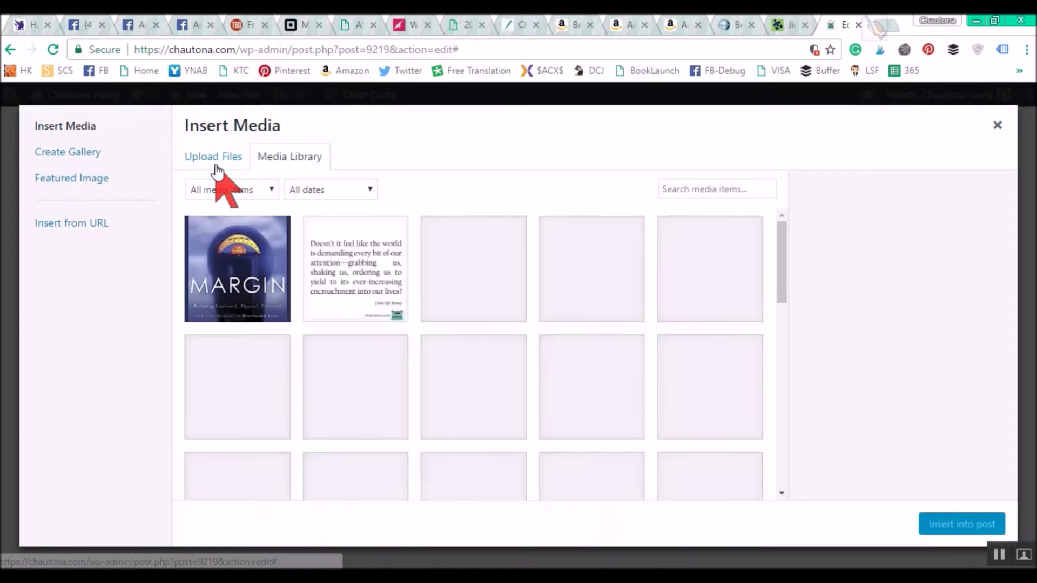
# Step: Upload 212.jpg from Social Media Images > Pinterest Blog Images to the media library
pyautogui.click(218, 161)
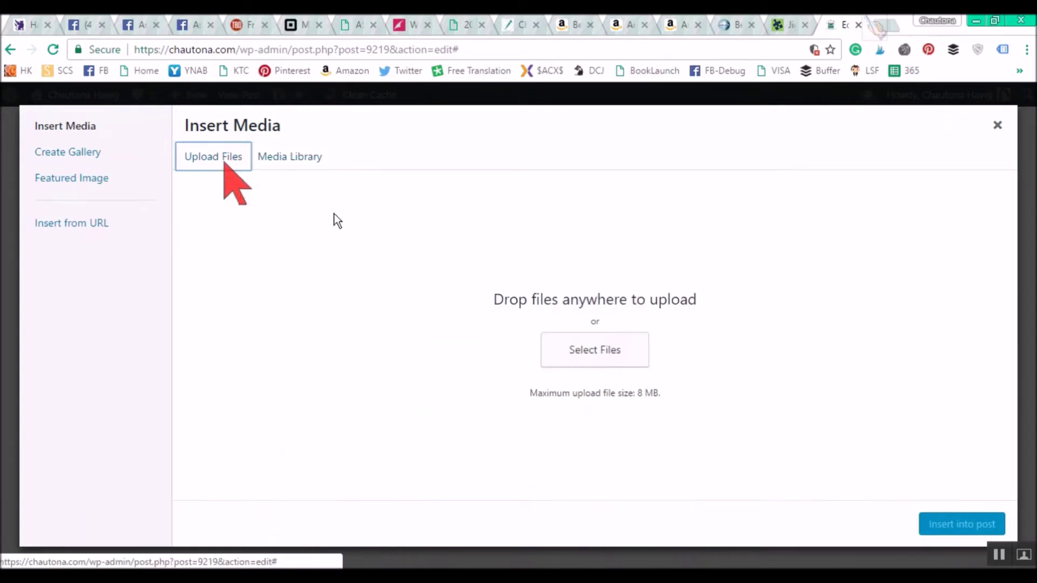
pyautogui.click(599, 345)
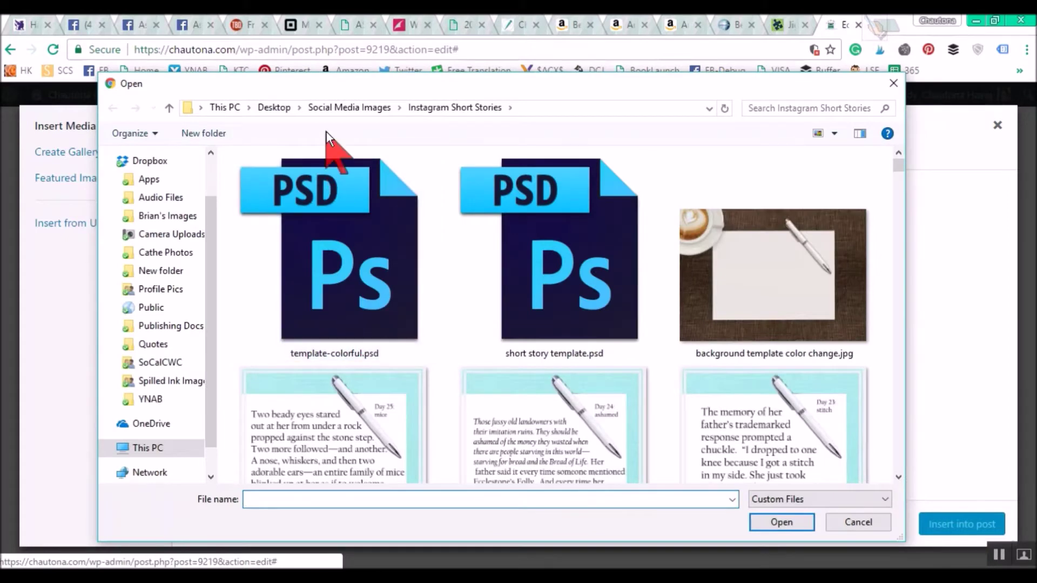
pyautogui.click(331, 109)
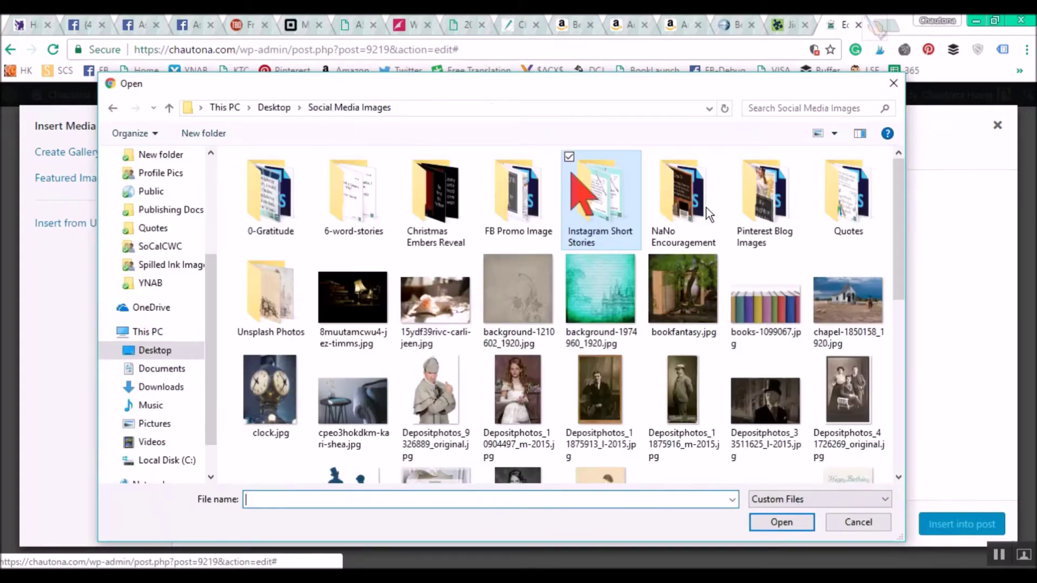
pyautogui.doubleClick(752, 209)
pyautogui.doubleClick(590, 197)
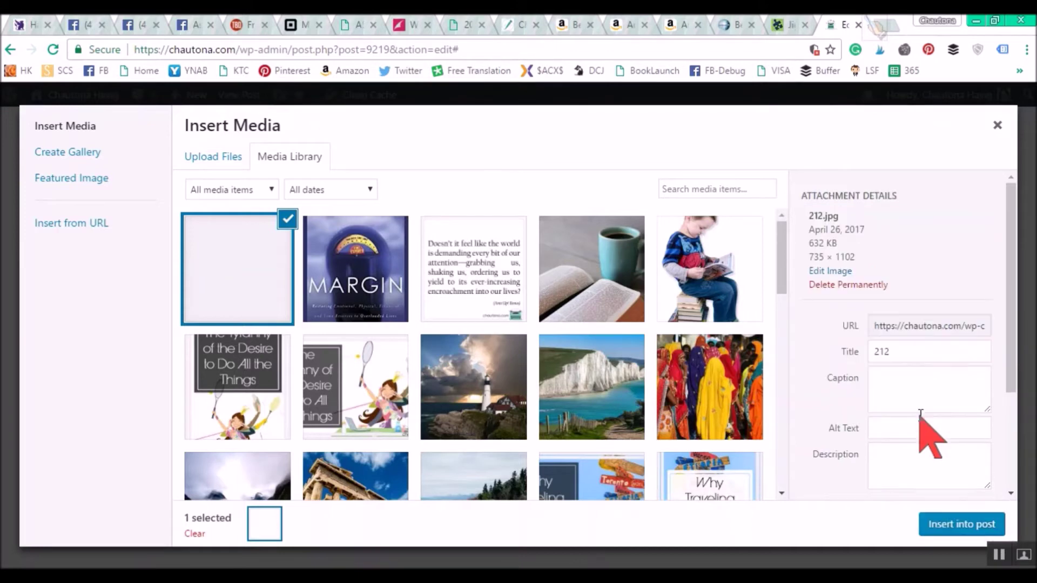
# Step: Set the image's title and alt text to 'Behind the Scenes'
pyautogui.doubleClick(889, 368)
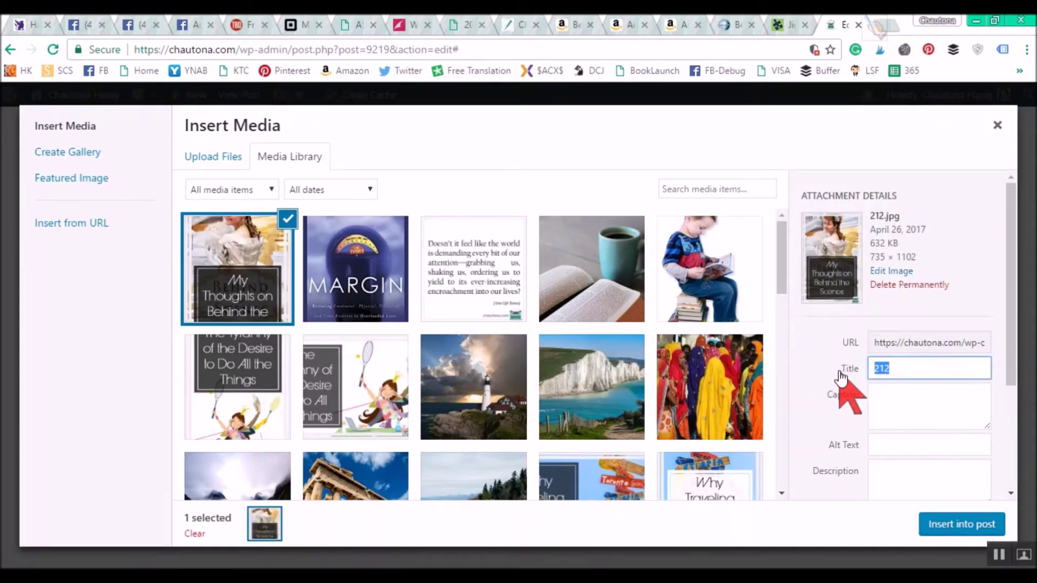
pyautogui.write('Behind the Scenes')
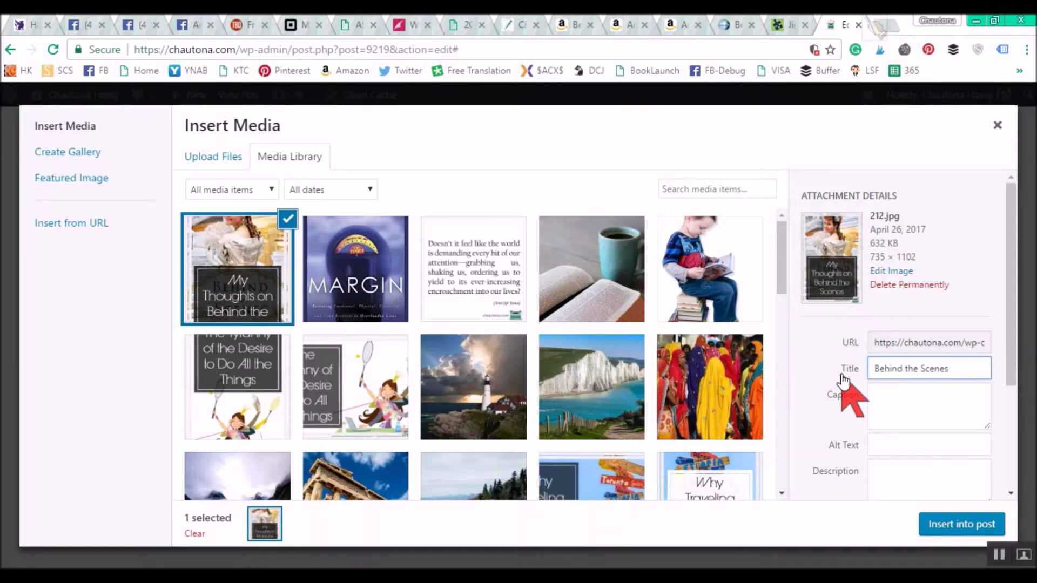
pyautogui.click(892, 443)
pyautogui.write('Behind the Sce')
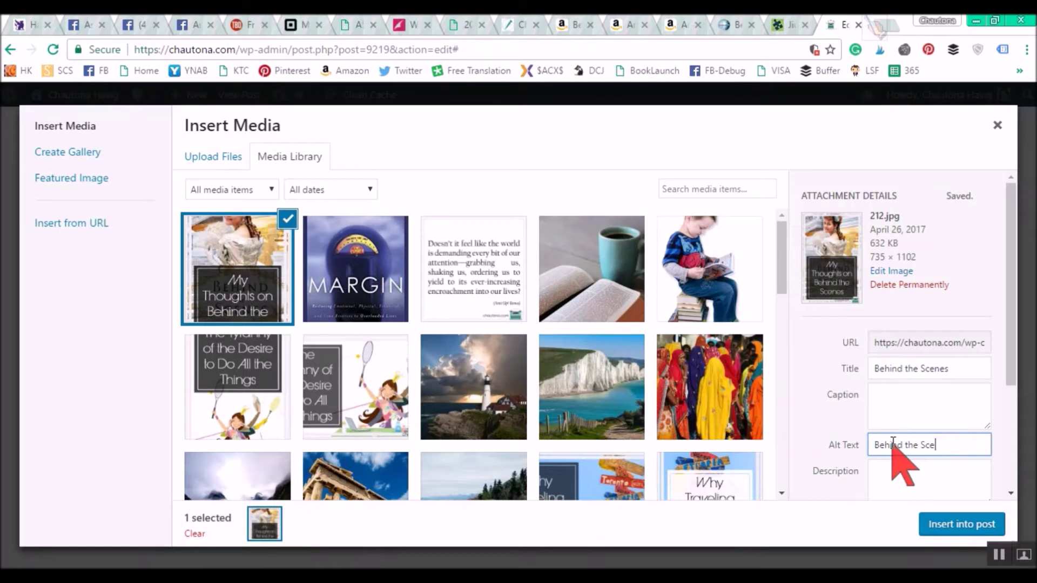
pyautogui.write('nes')
# Step: Link the image to chautona.com/blog, centre it, and insert it into the post
pyautogui.moveTo(1012, 359); pyautogui.dragTo(1018, 474)
pyautogui.click(940, 451)
pyautogui.write('chauton')
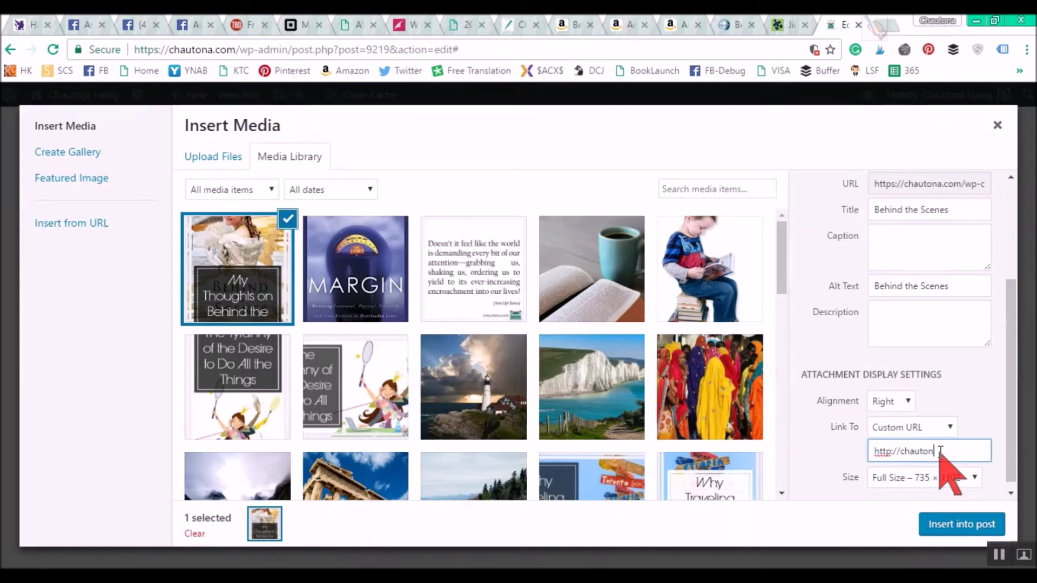
pyautogui.write('a.com/blog')
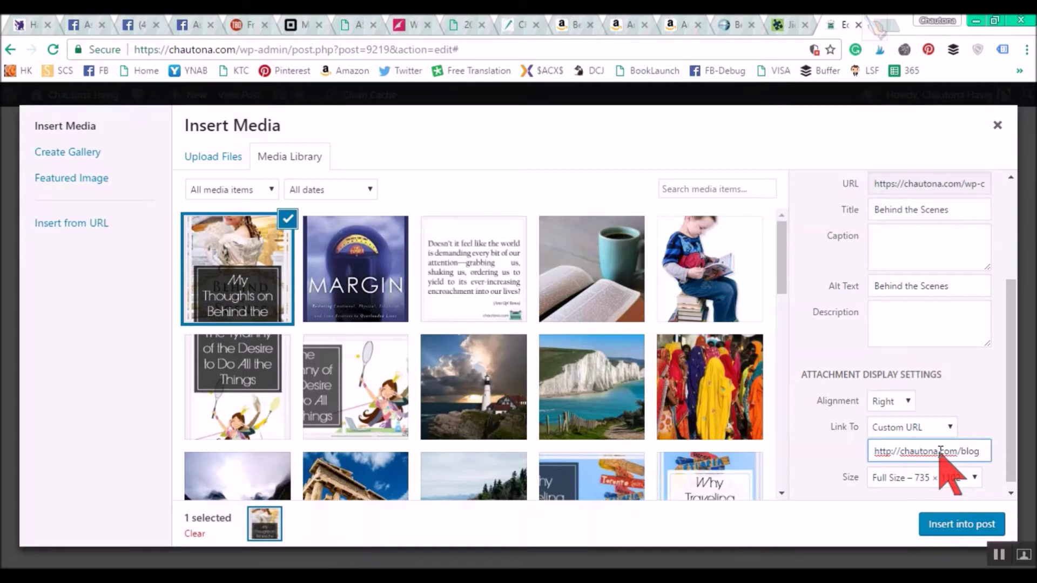
pyautogui.click(911, 403)
pyautogui.click(895, 432)
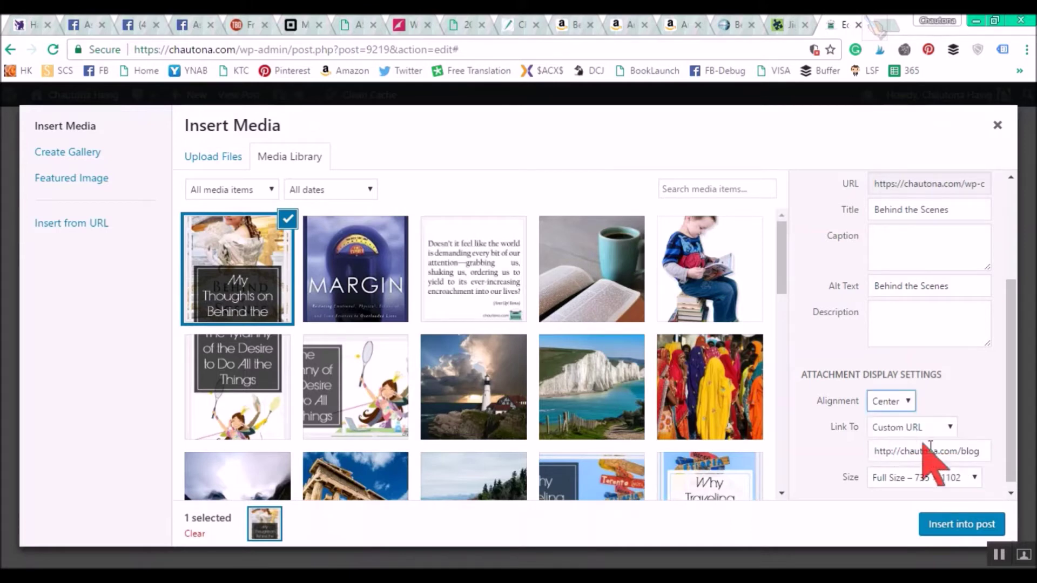
pyautogui.click(961, 524)
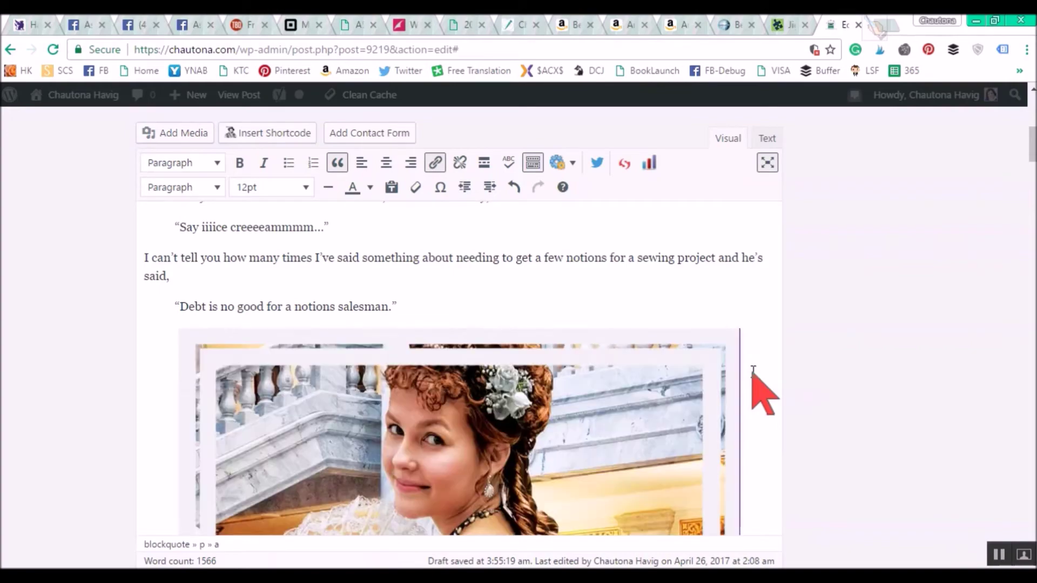
# Step: Scroll down the post to check the inserted image, then return to Scrivener
pyautogui.scroll(-5, 1025, 220)
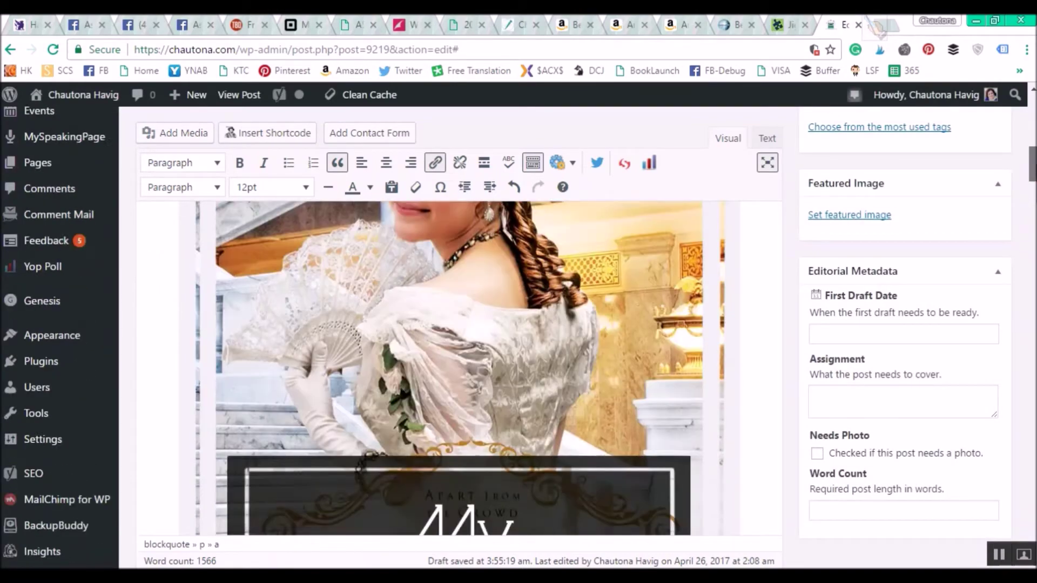
pyautogui.scroll(-10, 459, 367)
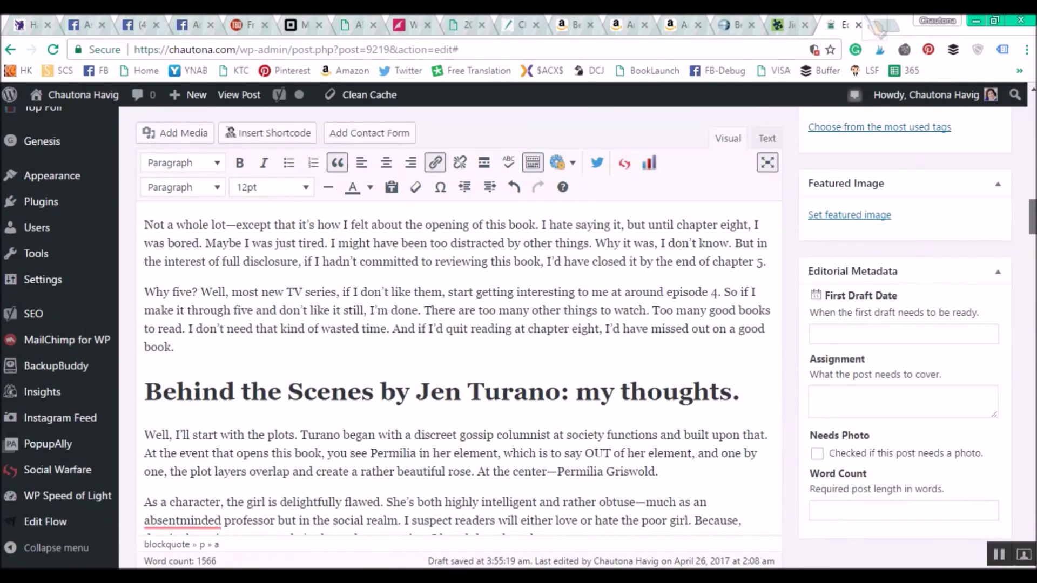
pyautogui.scroll(-4, 459, 368)
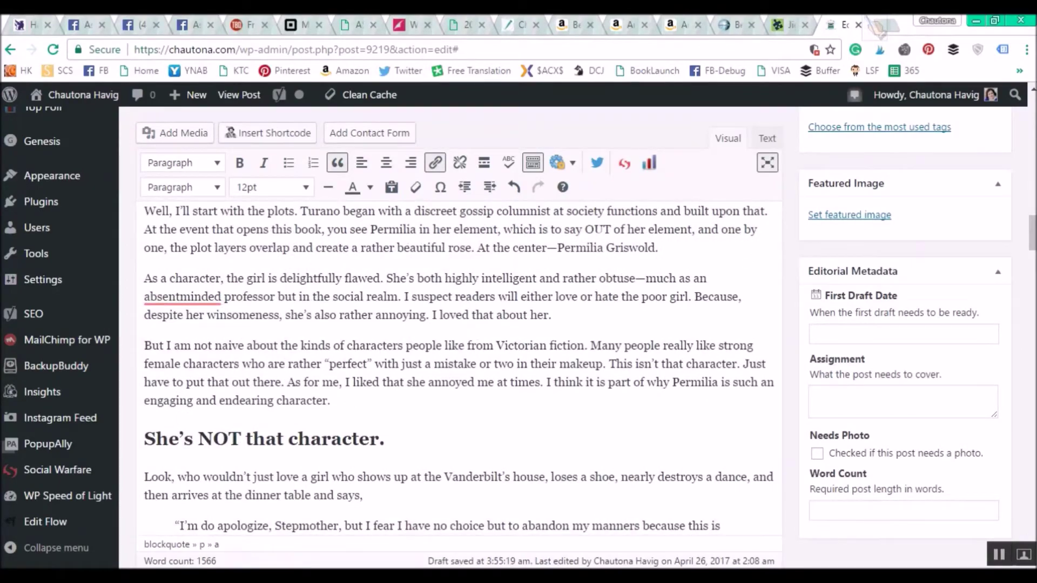
pyautogui.hotkey('alt', 'Tab')
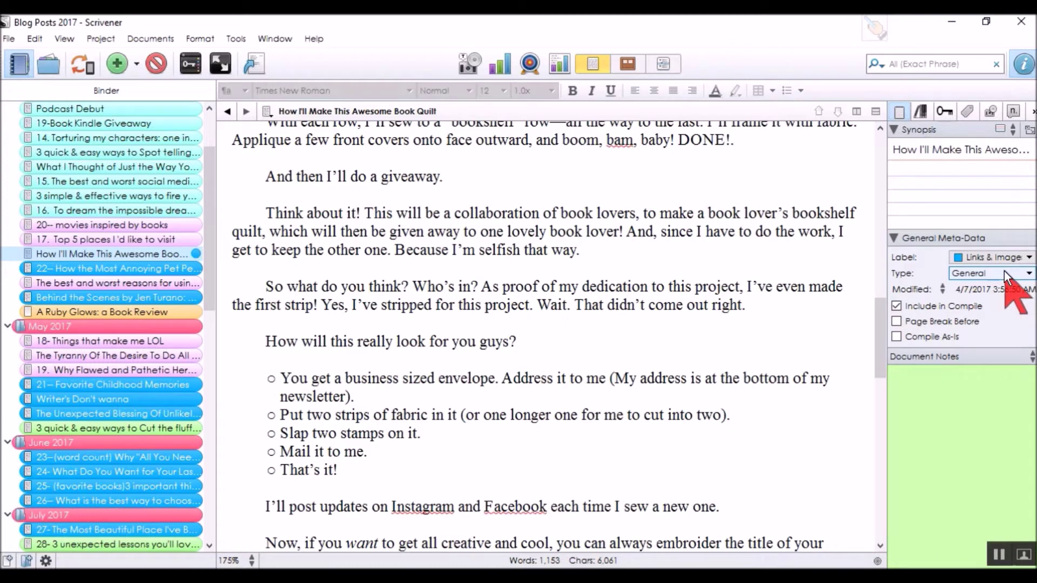
pyautogui.click(684, 379)
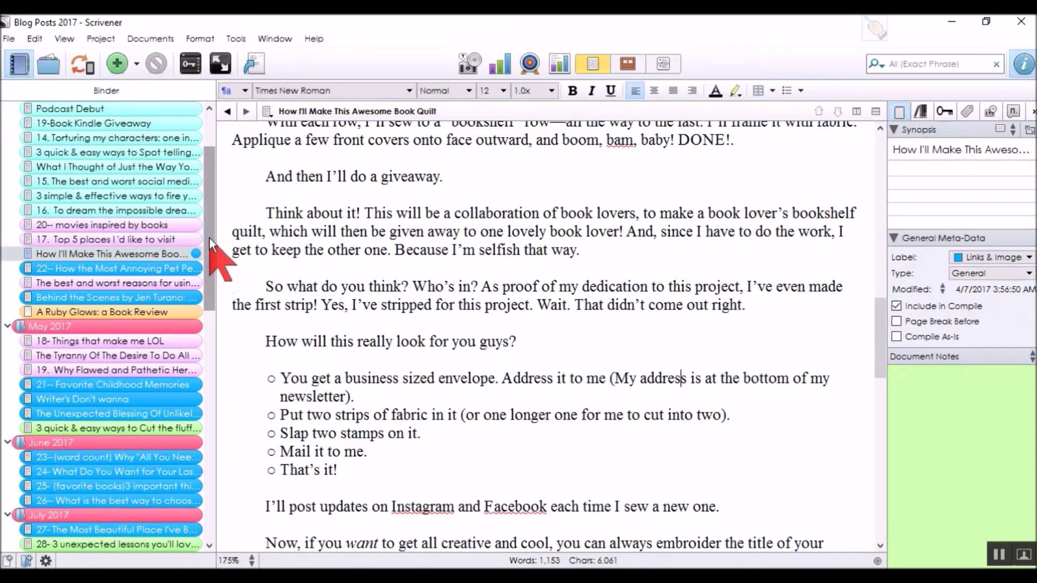
pyautogui.moveTo(205, 215); pyautogui.dragTo(205, 163)
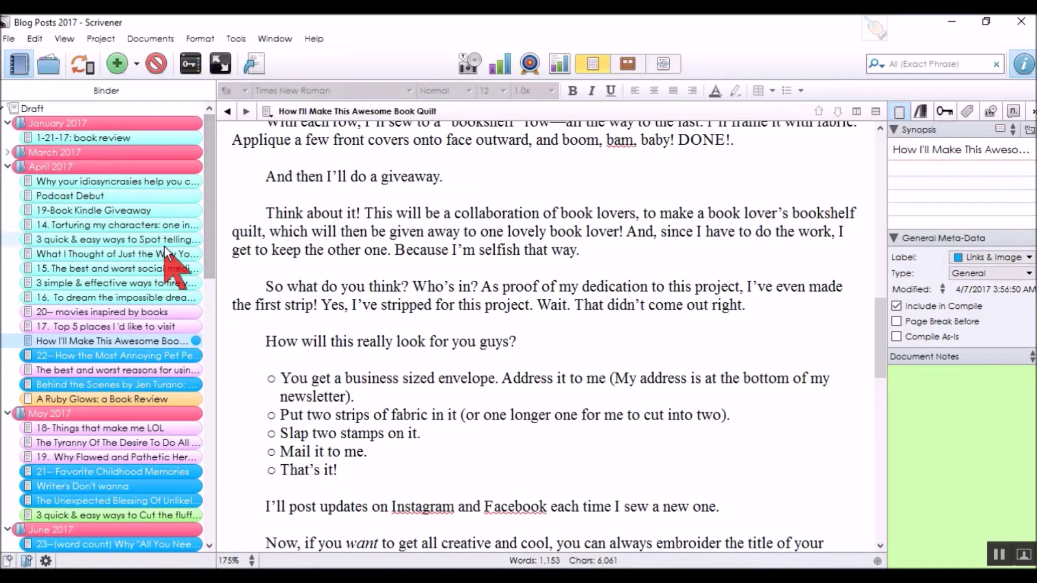
pyautogui.moveTo(209, 248); pyautogui.dragTo(226, 388)
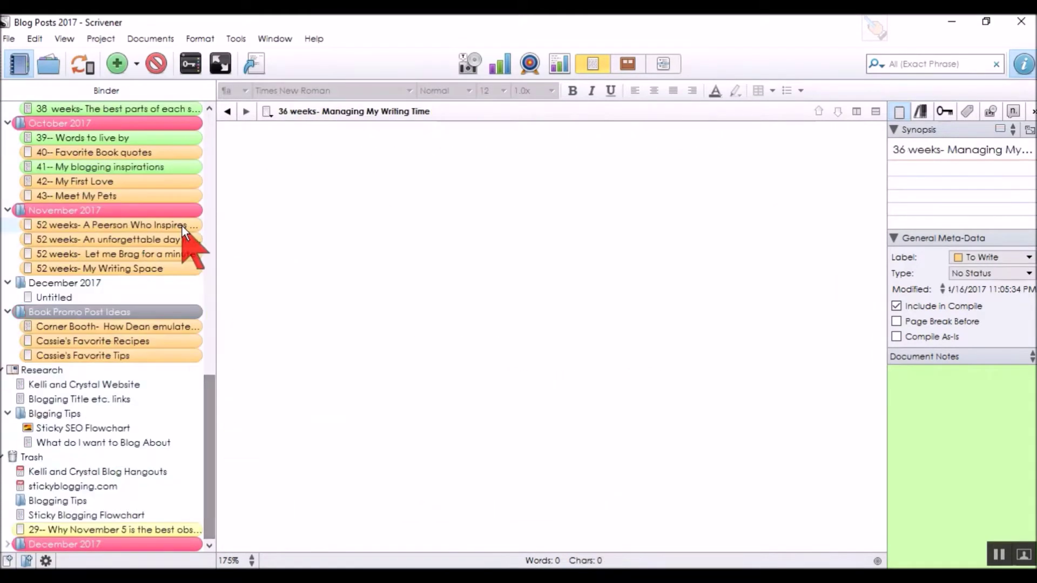
# Step: Give the December 2017 folder the Month label and Make It 'Sticky' type, then open its Untitled document
pyautogui.click(108, 281)
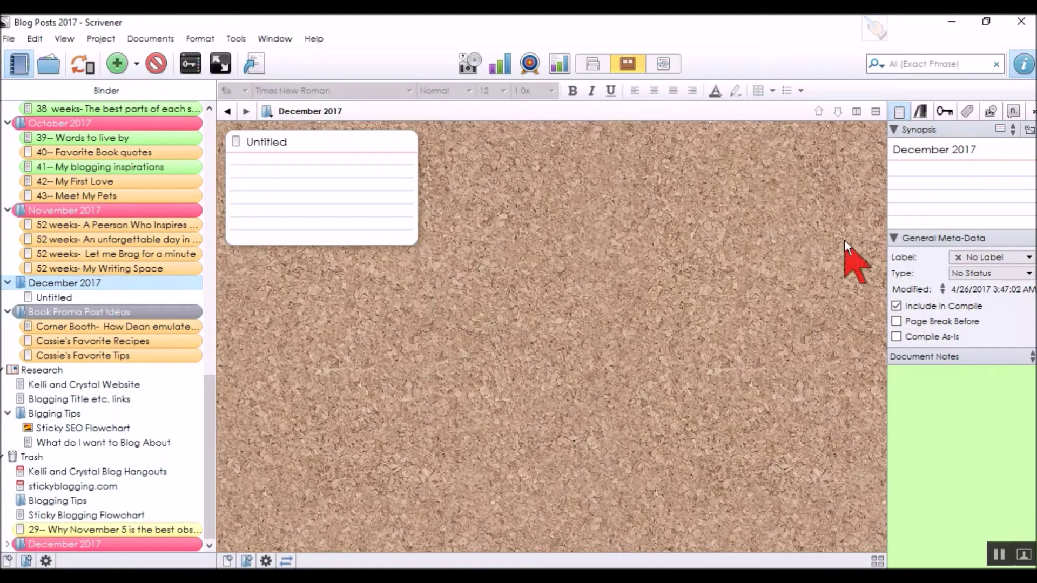
pyautogui.click(974, 254)
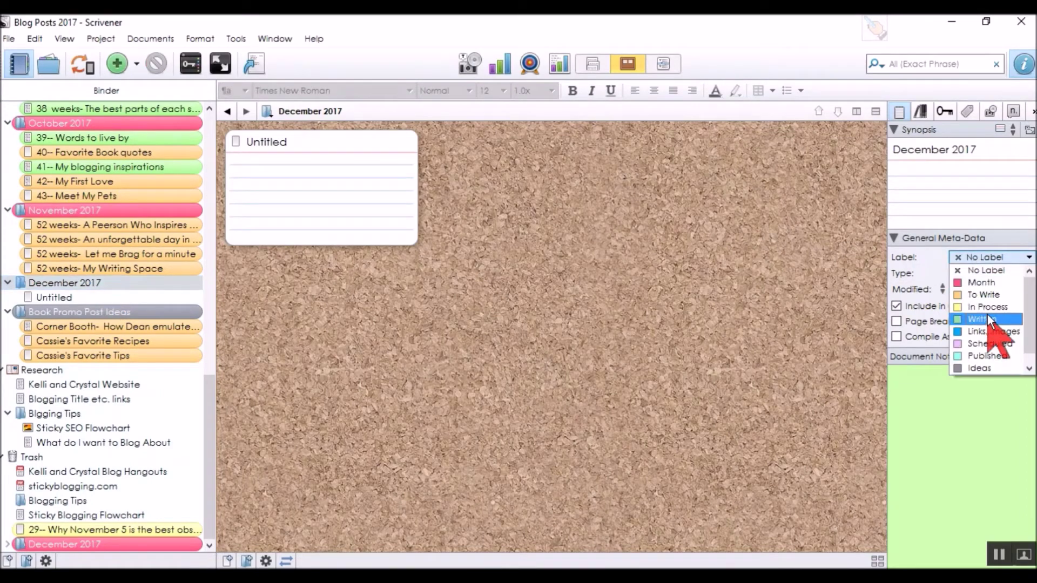
pyautogui.click(985, 279)
pyautogui.click(984, 273)
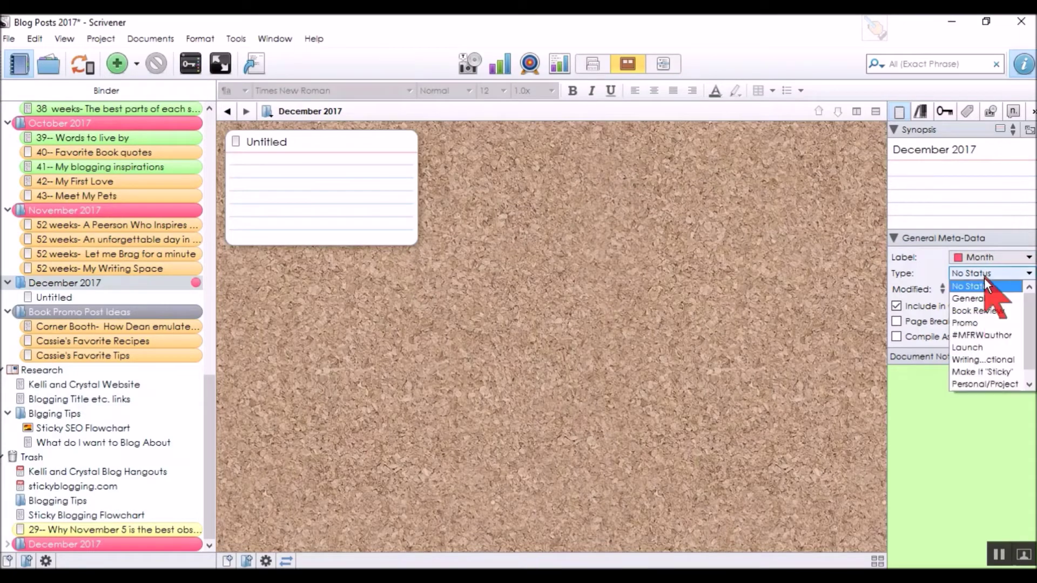
pyautogui.click(997, 370)
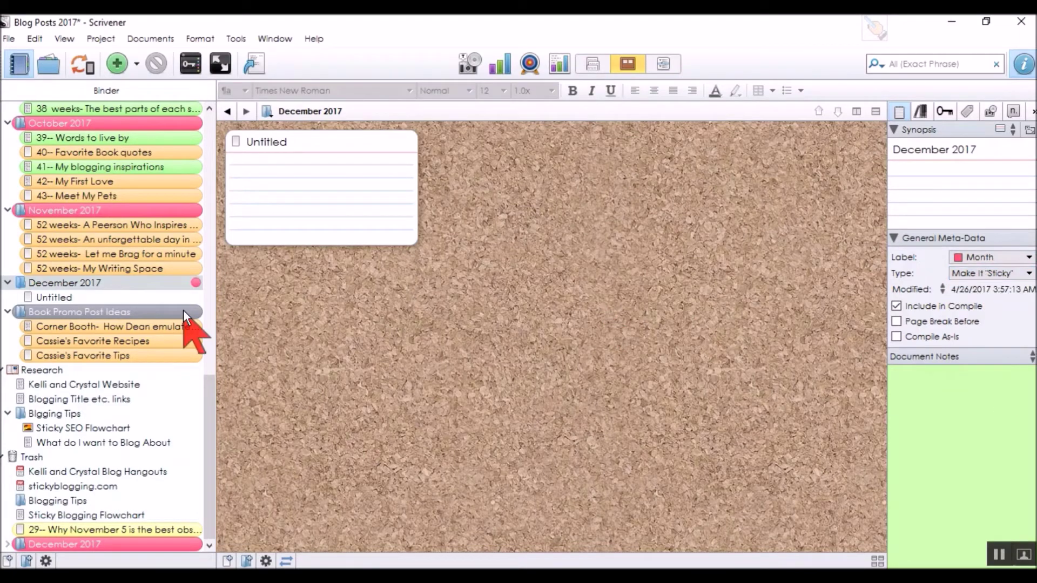
pyautogui.click(90, 296)
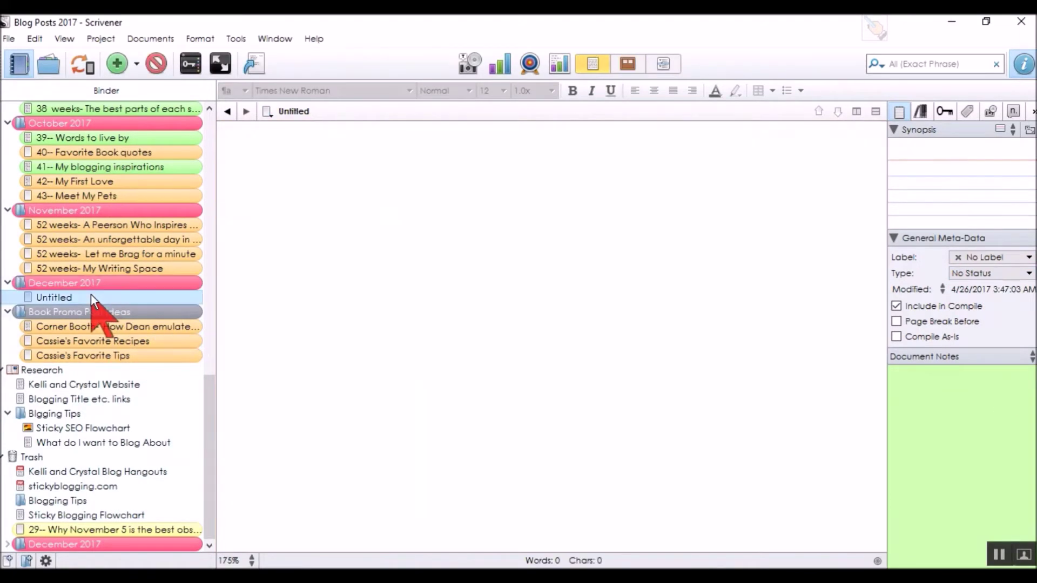
# Step: Rename the Untitled document under December 2017 to 'Christmas post'
pyautogui.doubleClick(63, 297)
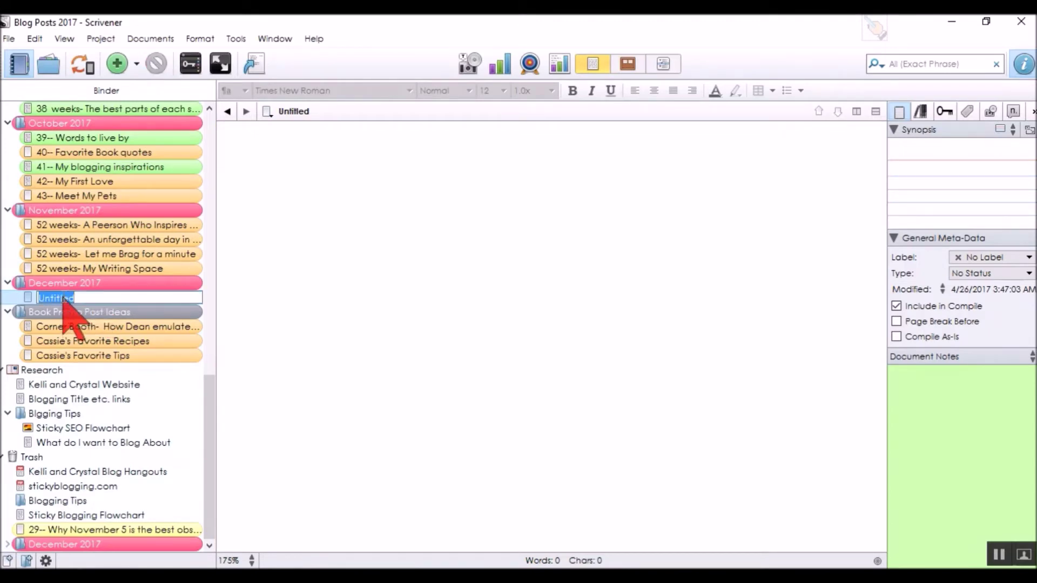
pyautogui.write('Christmas post')
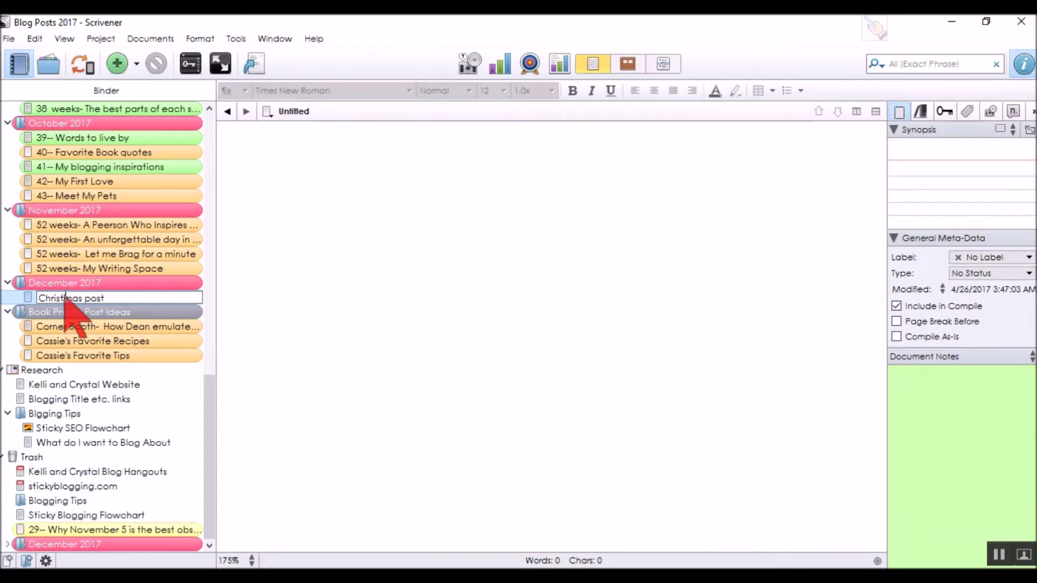
pyautogui.click(432, 213)
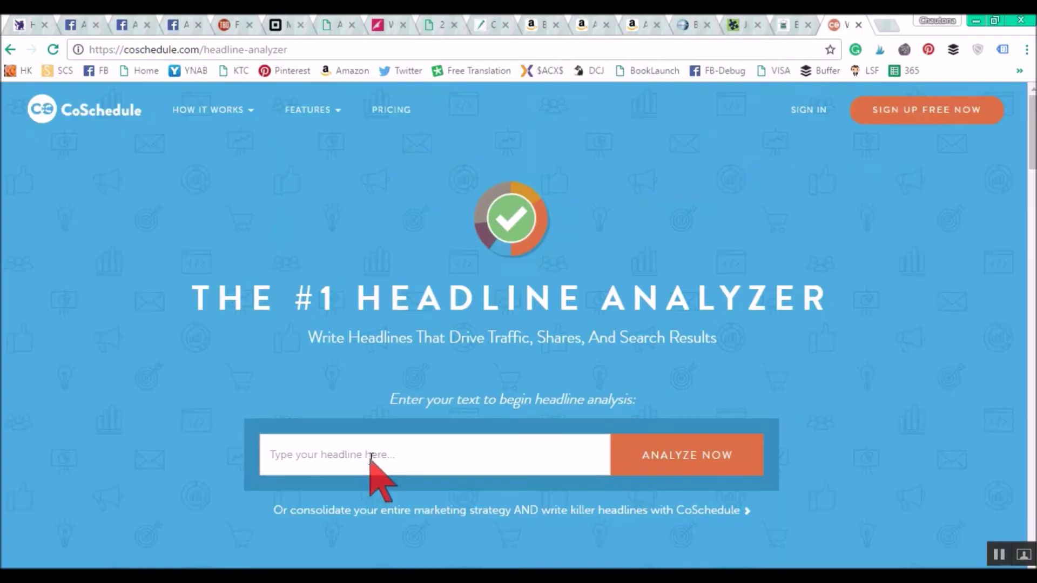
# Step: Analyze the headline '5 Things I Hate about Christmas' in the Headline Analyzer
pyautogui.click(370, 456)
pyautogui.write('5 Things I Ha')
pyautogui.press('BackSpace')
pyautogui.write('Hate about Christmas')
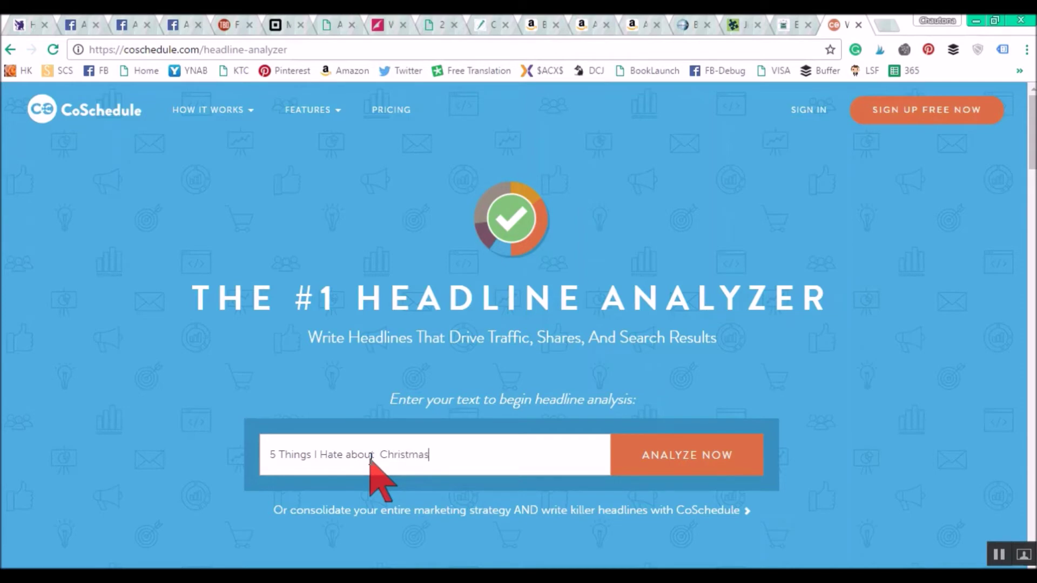
pyautogui.click(664, 462)
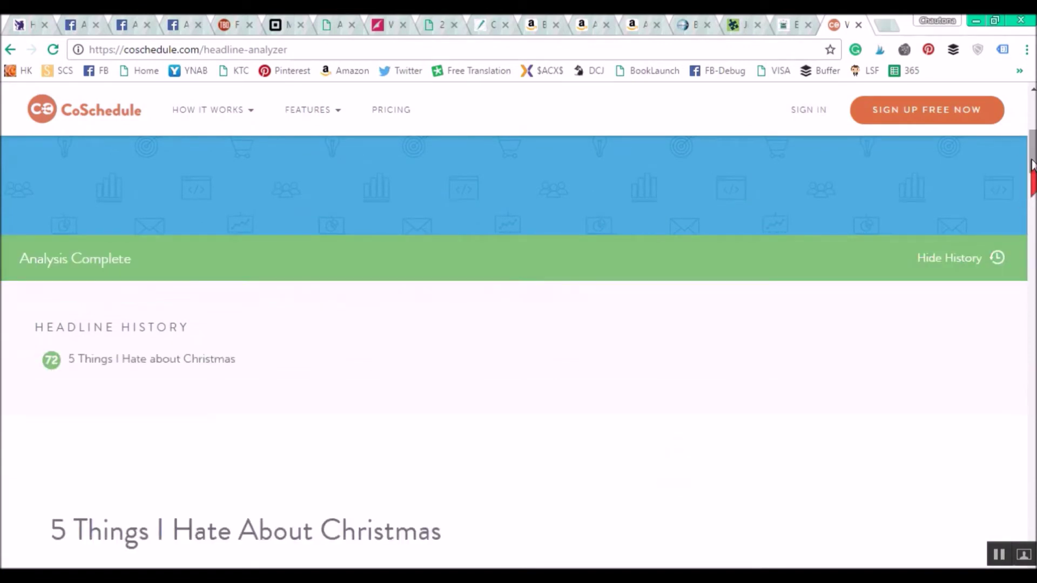
# Step: Revise the headline to '5 Things I absolutely love about Christmas' and re-analyze it
pyautogui.scroll(6, 1032, 151)
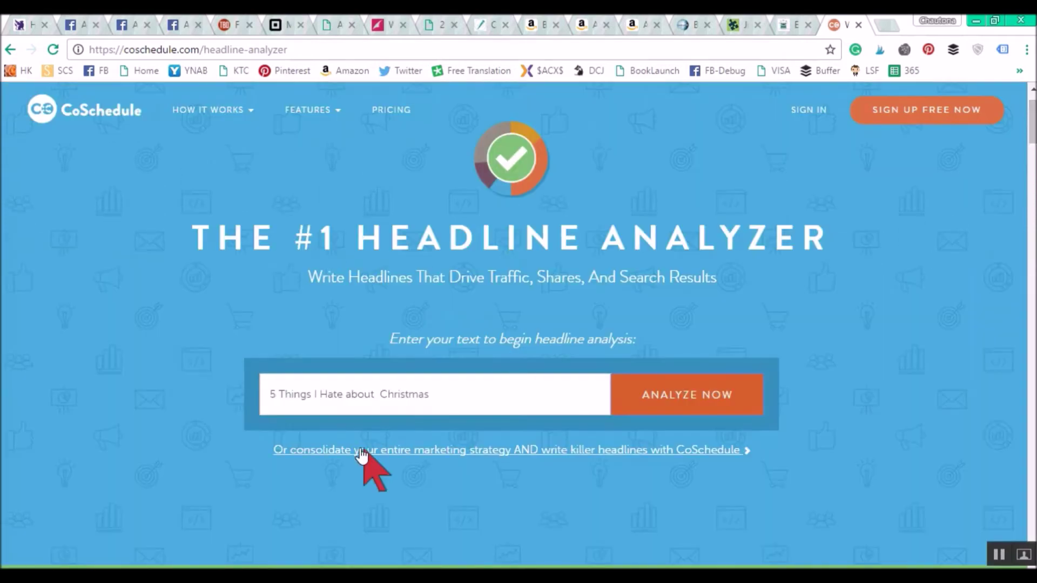
pyautogui.moveTo(342, 397); pyautogui.dragTo(322, 397)
pyautogui.write('absolute')
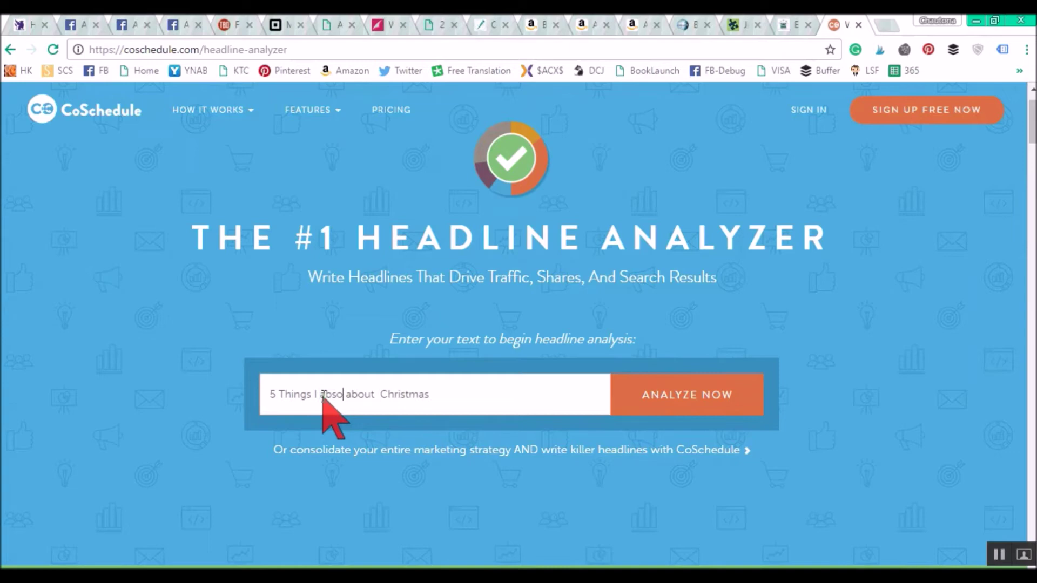
pyautogui.write('ly love')
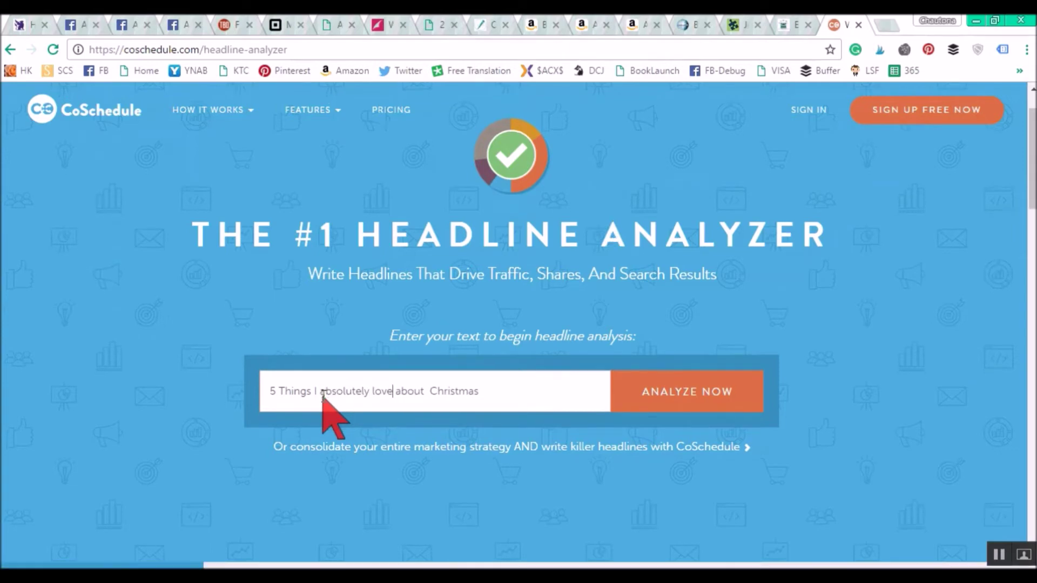
pyautogui.press('Return')
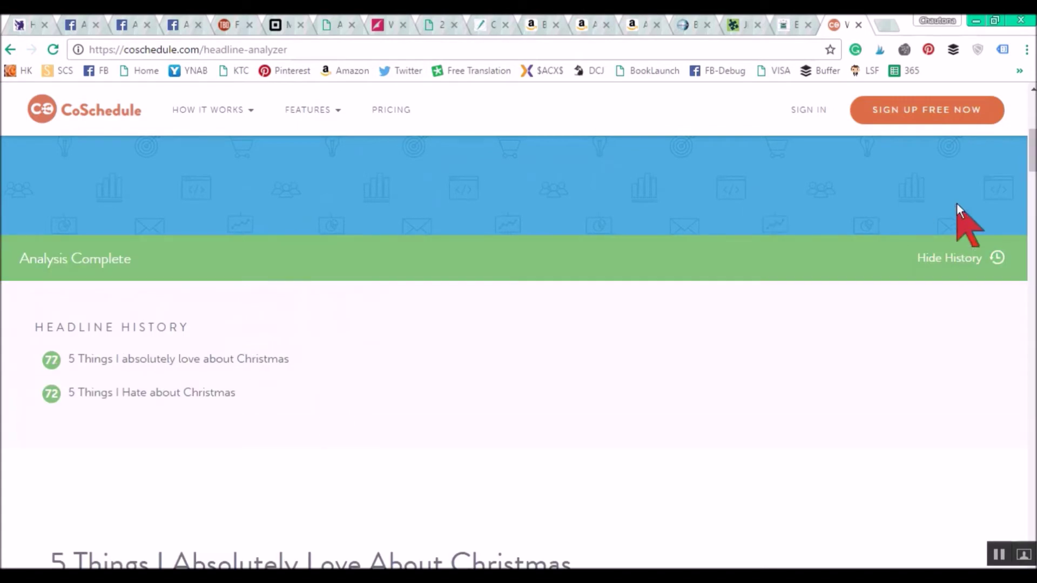
# Step: Copy the revised headline and paste it into the Christmas post in Scrivener
pyautogui.moveTo(1033, 162); pyautogui.dragTo(1033, 143)
pyautogui.moveTo(497, 228); pyautogui.dragTo(255, 242)
pyautogui.hotkey('ctrl', 'c')
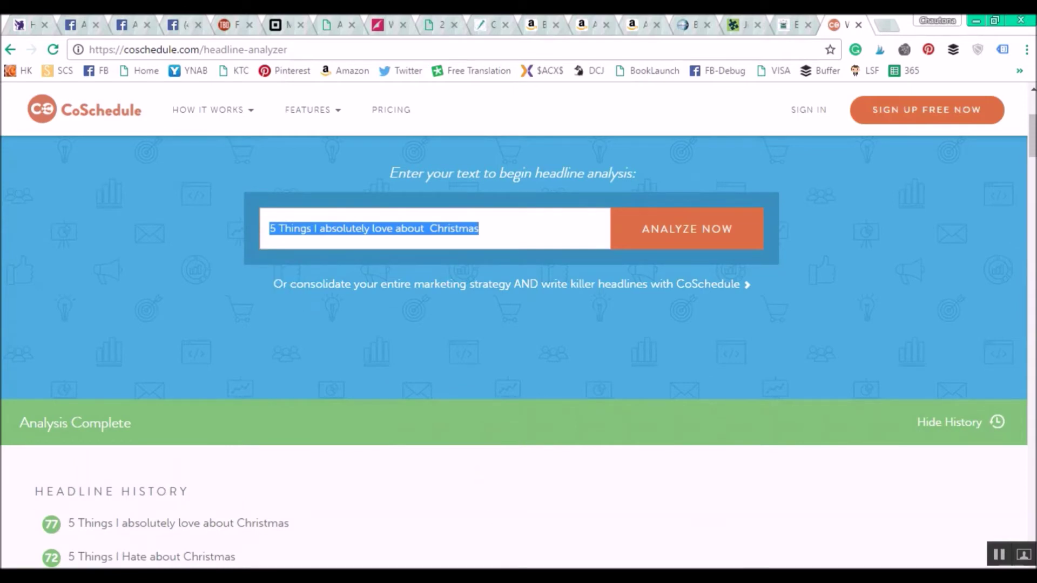
pyautogui.hotkey('alt', 'Tab')
pyautogui.hotkey('ctrl', 'v')
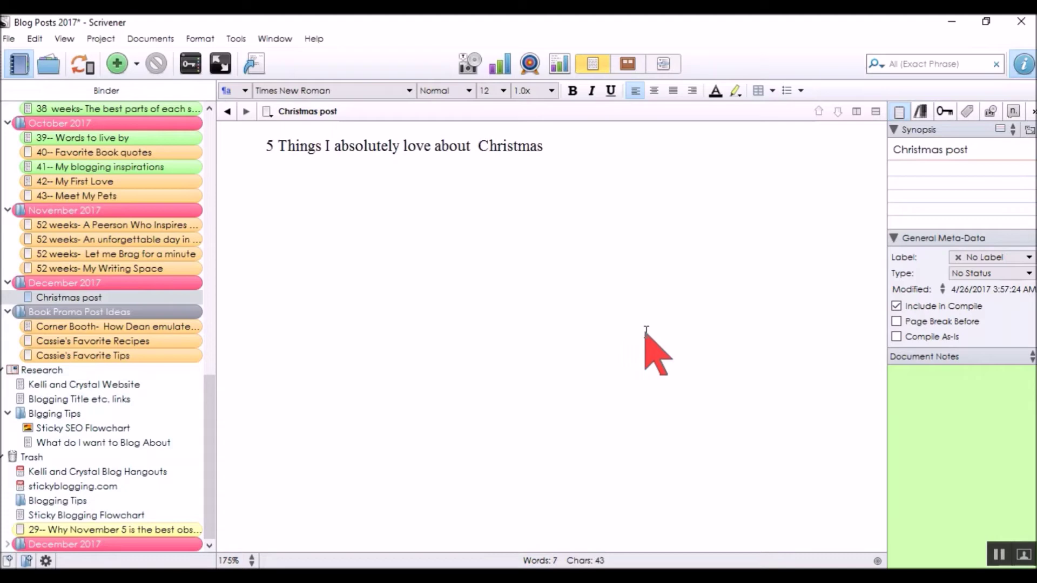
# Step: Label the Christmas post In Process and set its type to Personal/Project
pyautogui.press('Return')
pyautogui.click(974, 257)
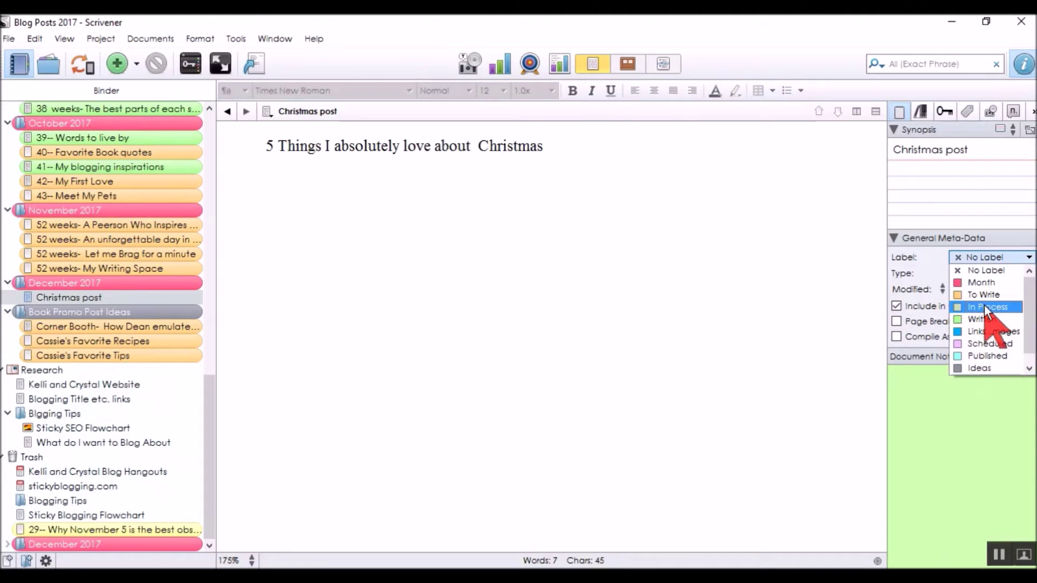
pyautogui.click(984, 305)
pyautogui.click(986, 272)
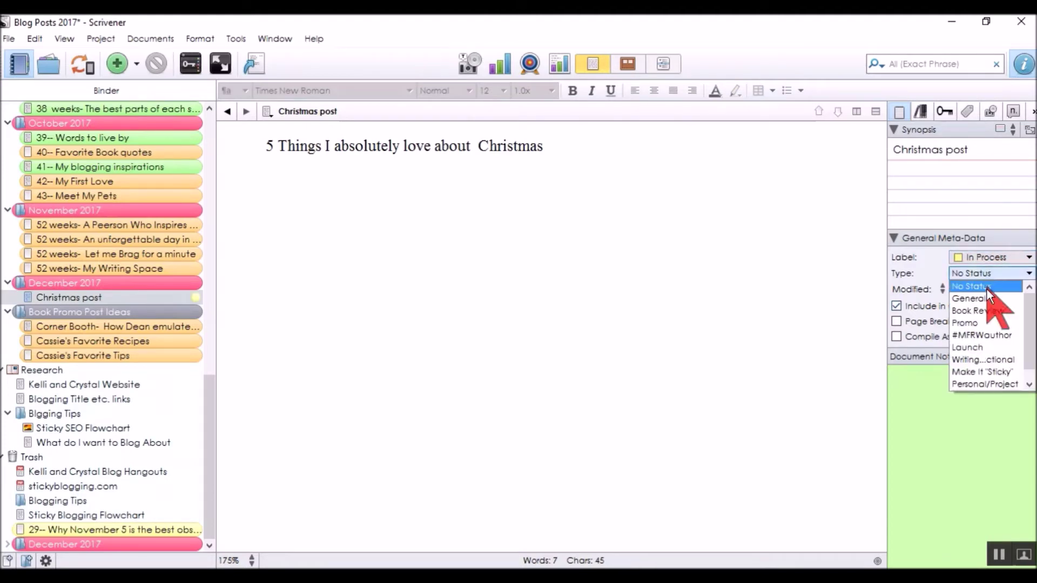
pyautogui.click(1006, 383)
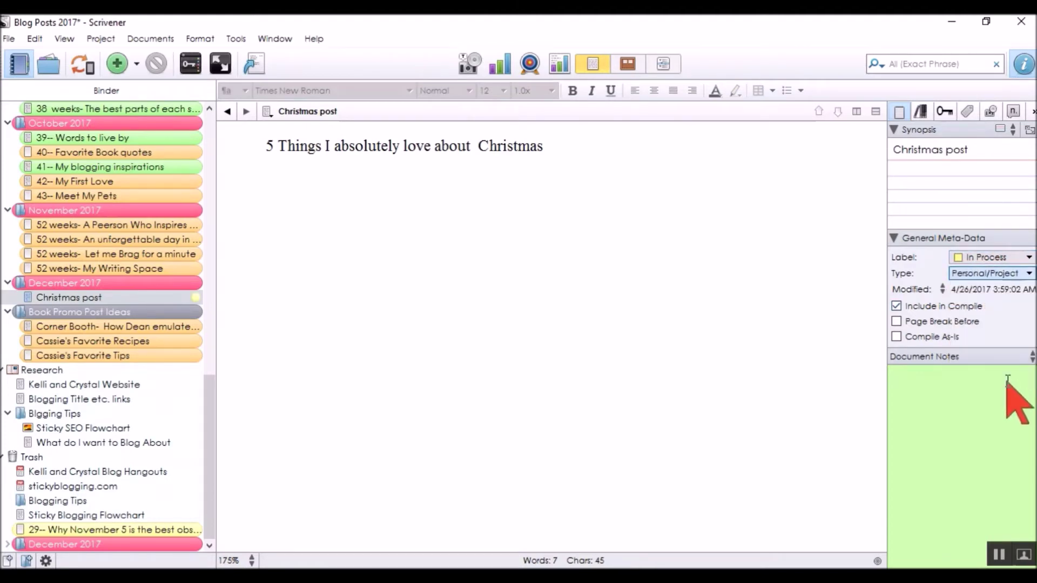
pyautogui.click(608, 207)
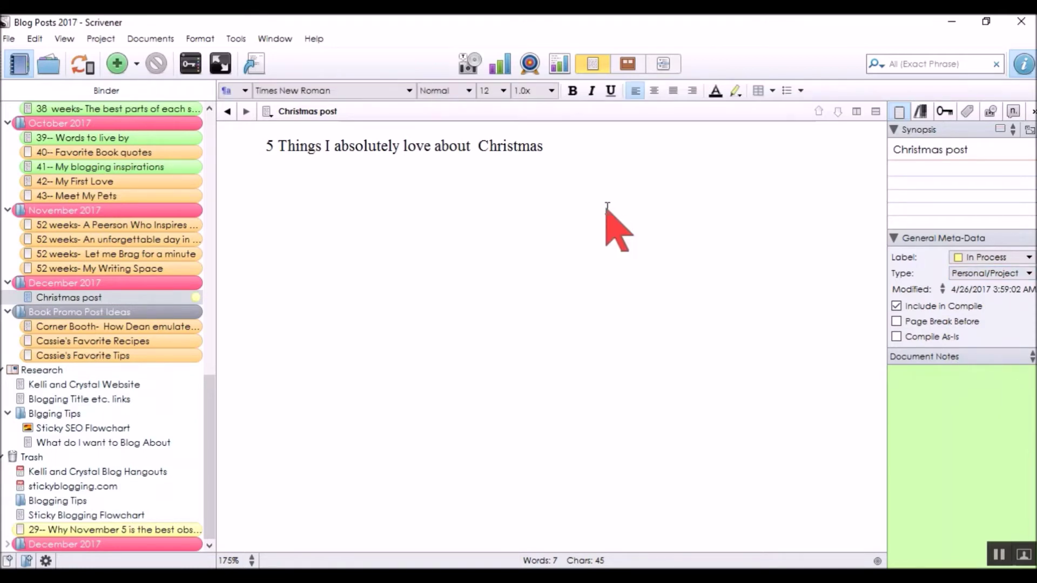
# Step: Type 'aaaaa Christmas is amazing' into the post, glance at January 2017, and reopen it
pyautogui.write('aaaaa')
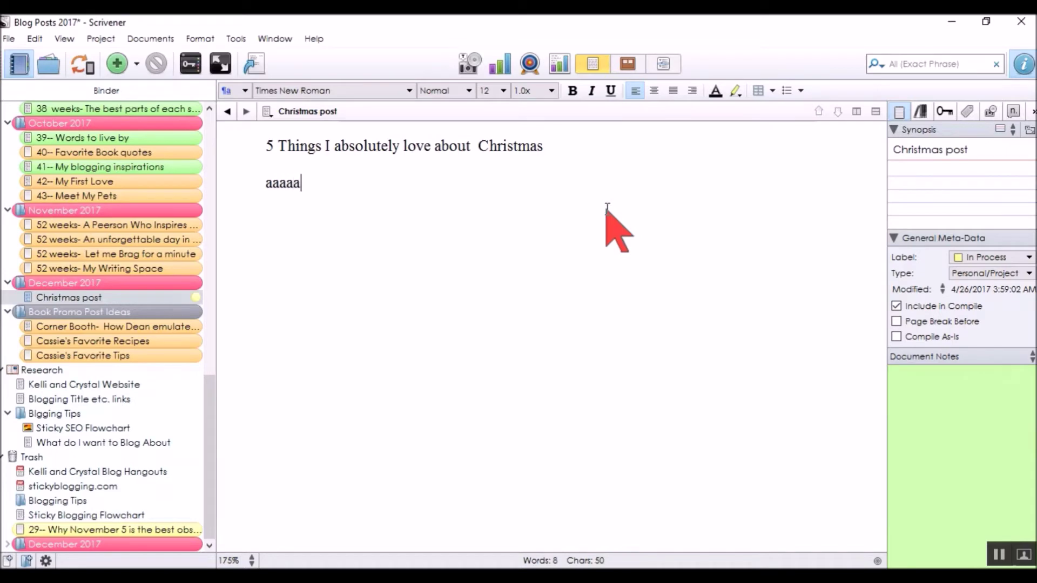
pyautogui.write(' Christm')
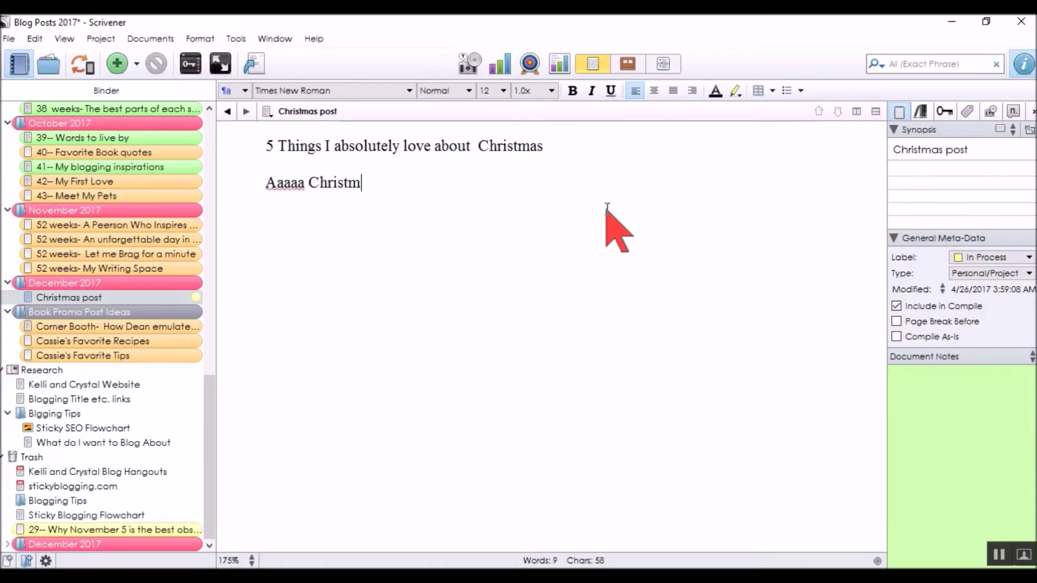
pyautogui.write('as is amazing.')
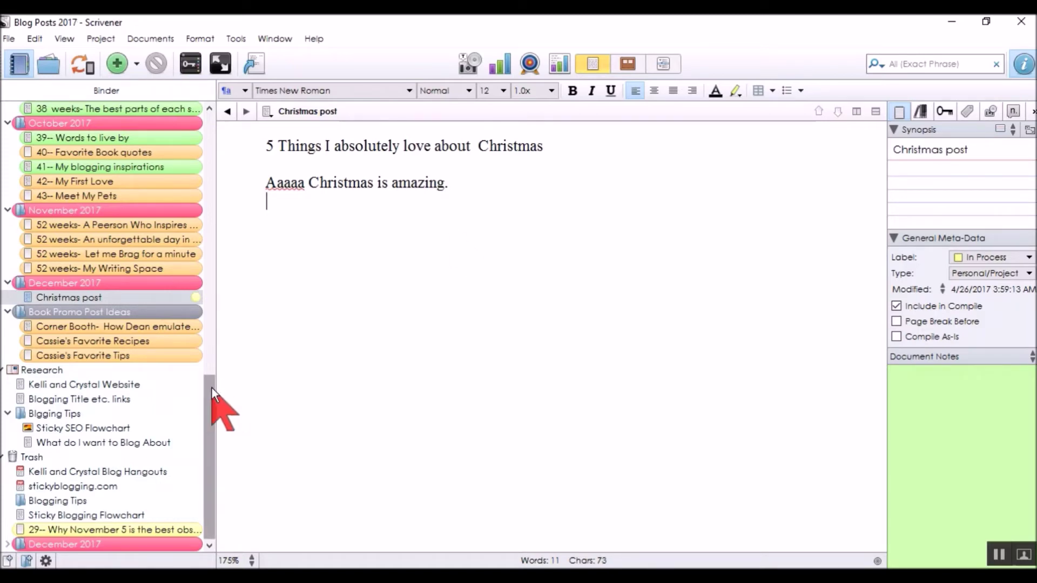
pyautogui.moveTo(208, 388); pyautogui.dragTo(216, 109)
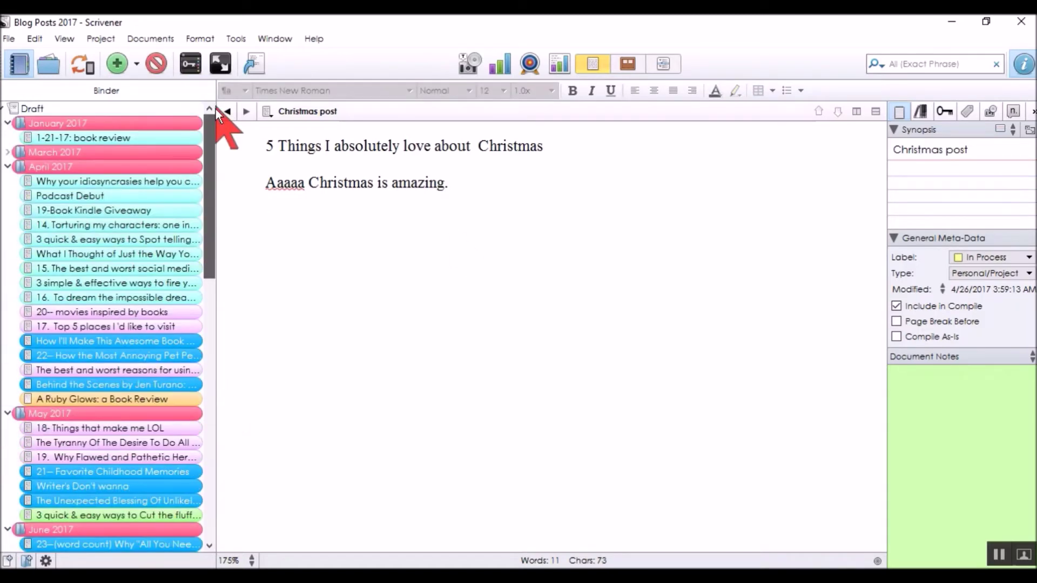
pyautogui.click(131, 118)
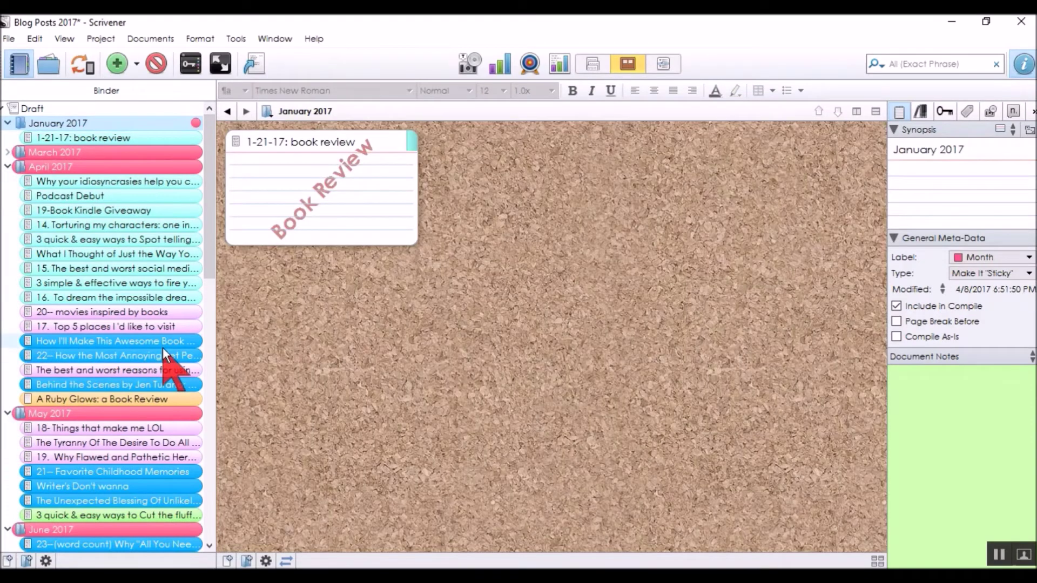
pyautogui.moveTo(208, 238); pyautogui.dragTo(219, 449)
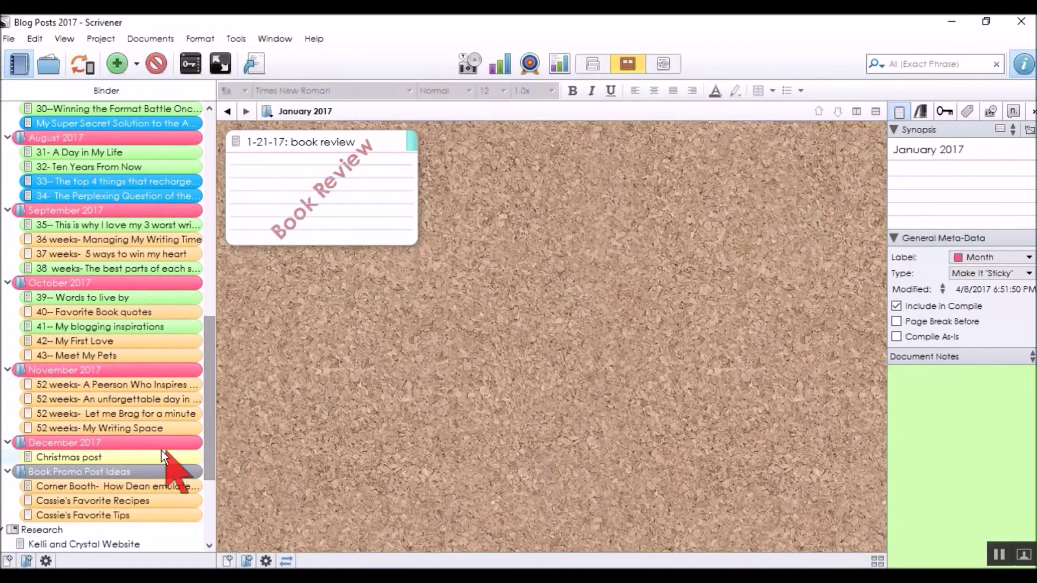
pyautogui.click(105, 456)
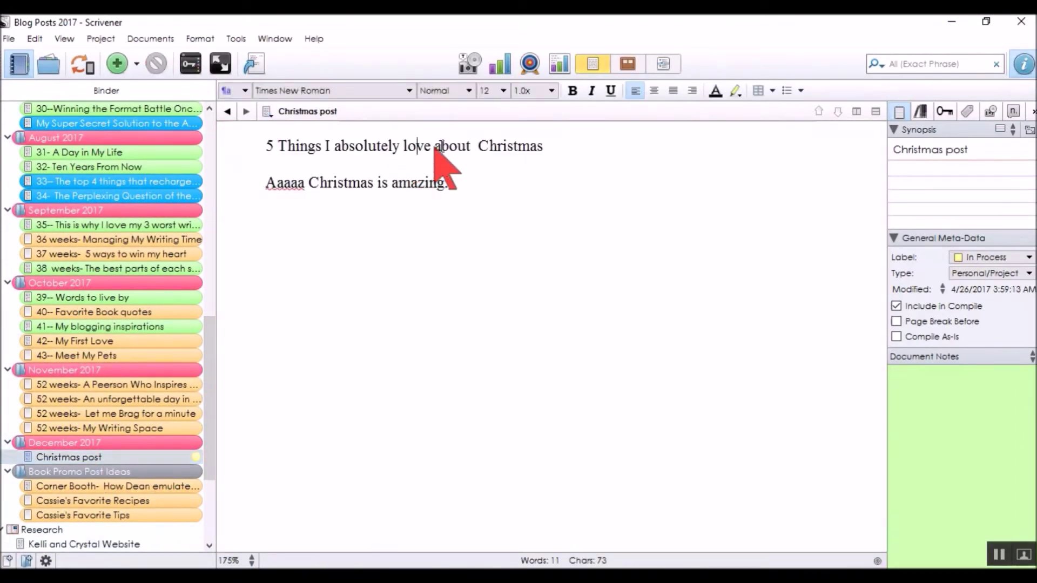
# Step: Rename the document '5 Things I absolutely love about Christmas' and add 'And the post is done!'
pyautogui.moveTo(556, 147); pyautogui.dragTo(252, 146)
pyautogui.hotkey('ctrl', 'c')
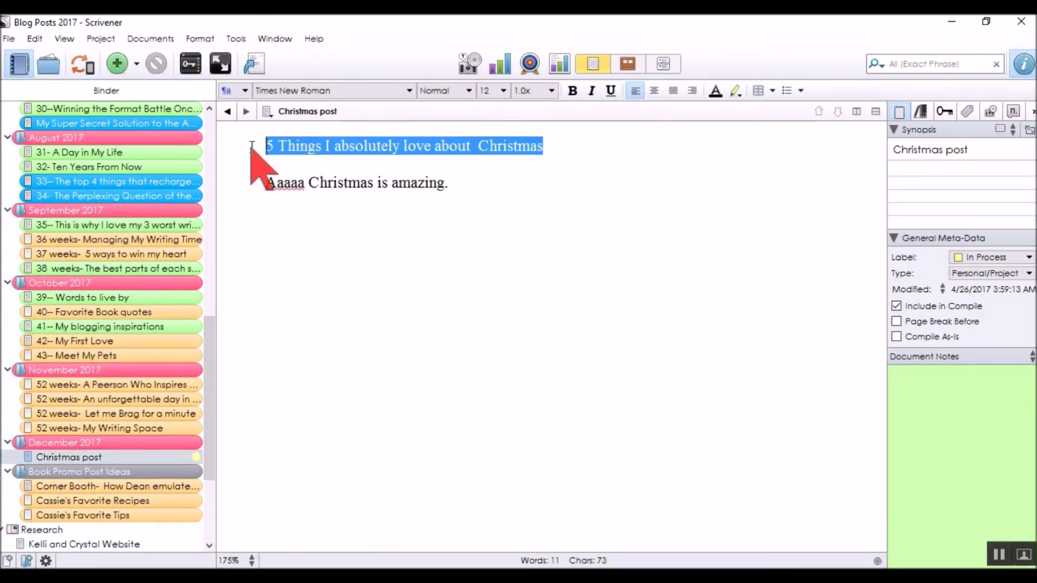
pyautogui.click(346, 112)
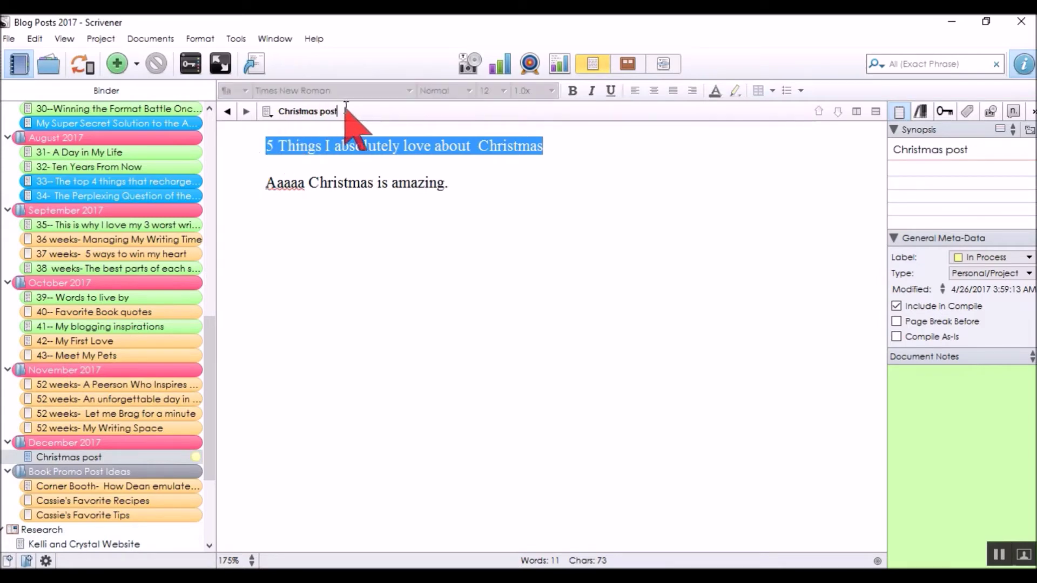
pyautogui.hotkey('ctrl', 'v')
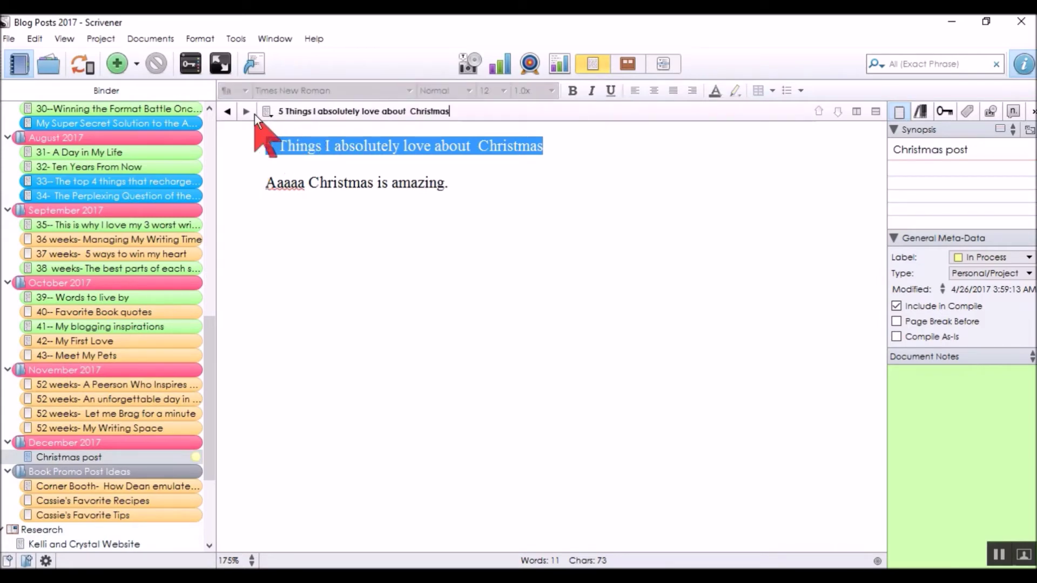
pyautogui.click(377, 231)
pyautogui.write('And the')
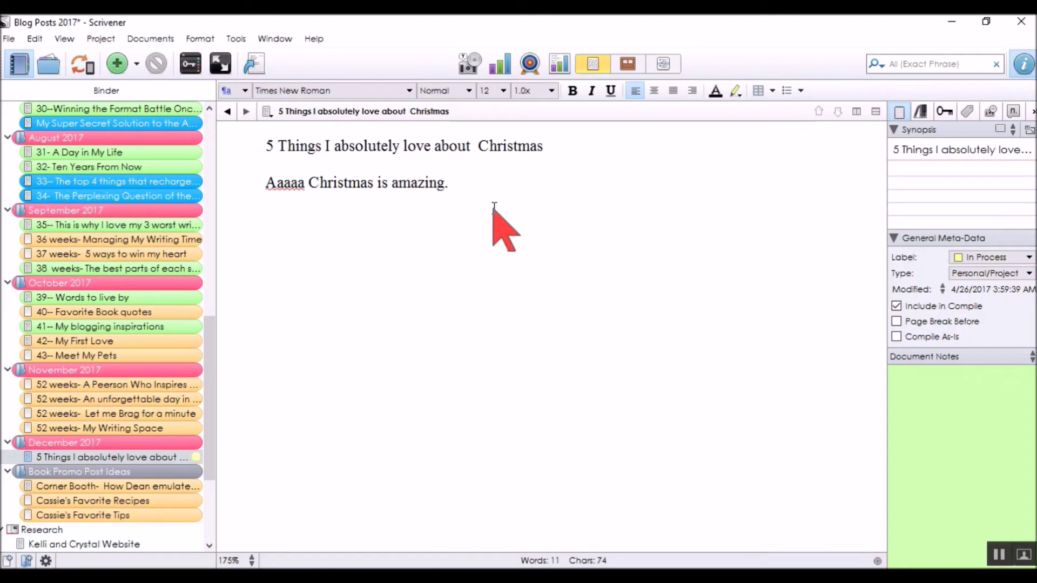
pyautogui.write(' post is done!')
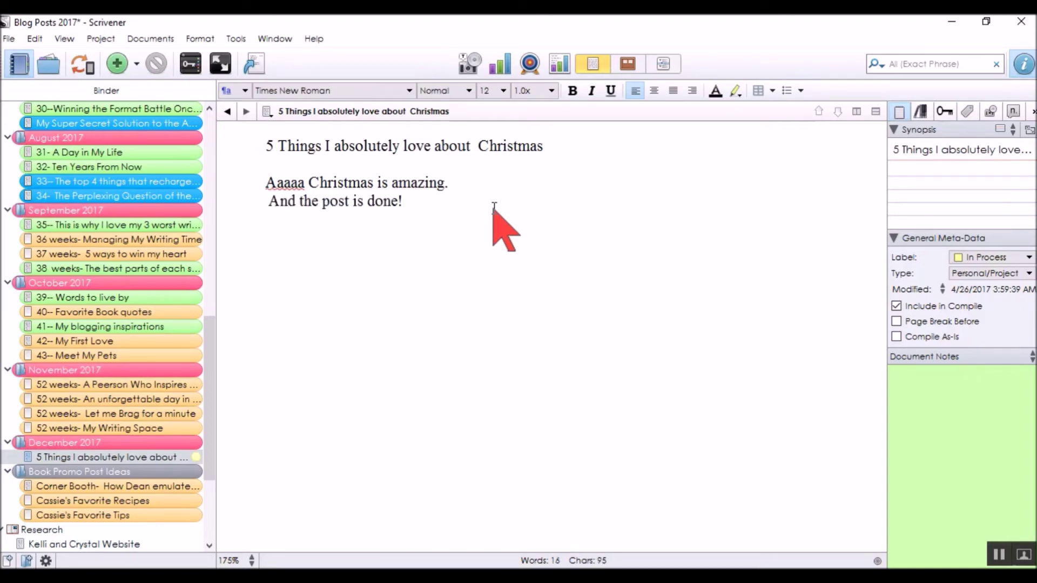
# Step: Change the Christmas post's label from In Process to Written
pyautogui.click(1007, 257)
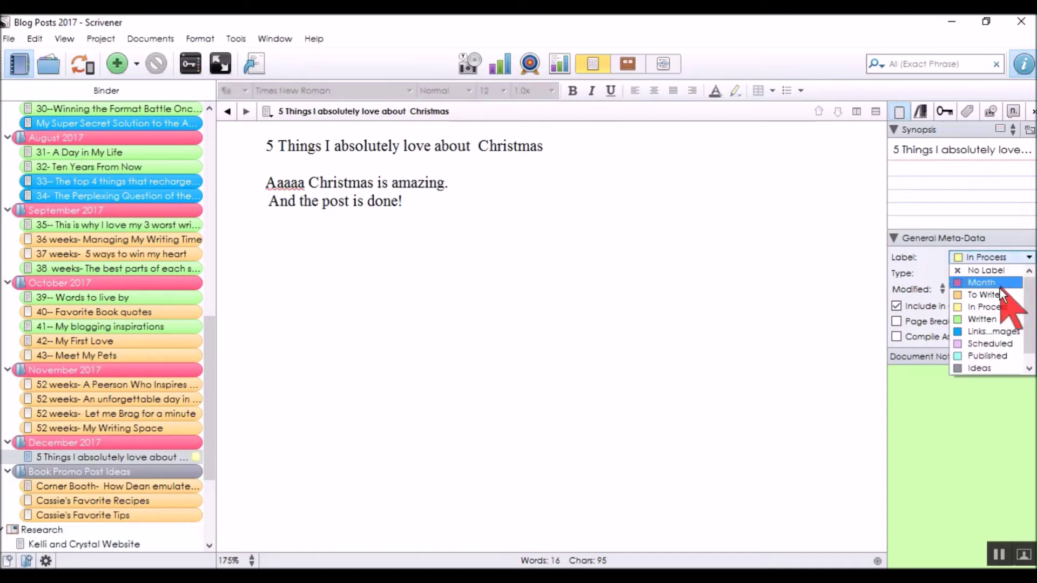
pyautogui.click(982, 320)
pyautogui.click(724, 329)
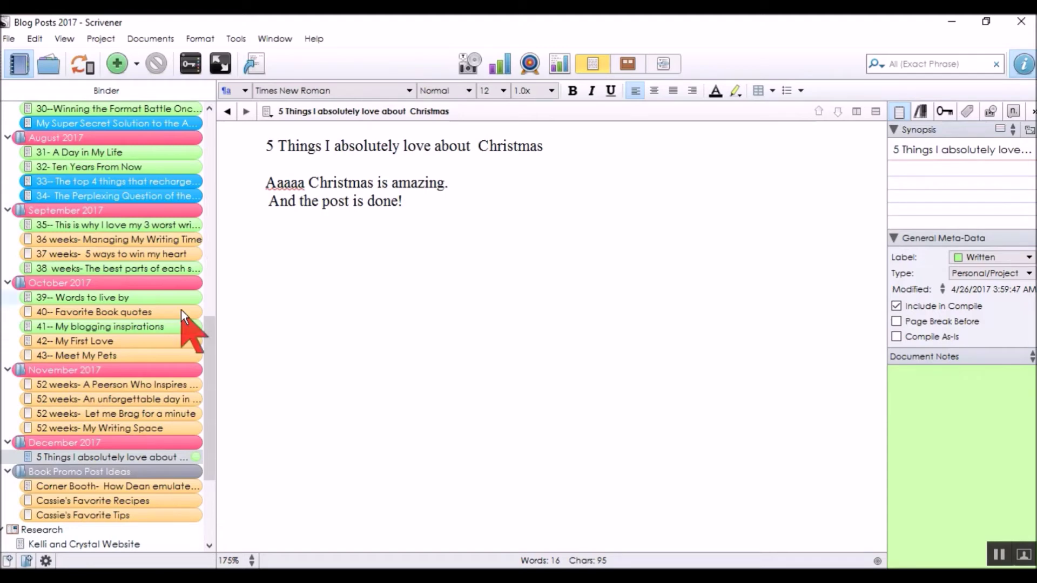
pyautogui.click(205, 351)
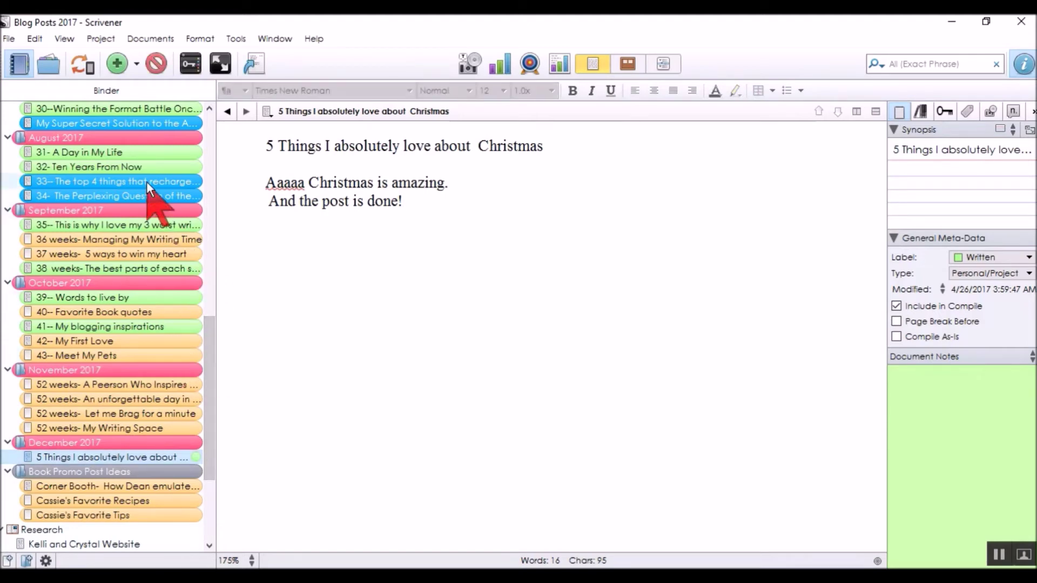
pyautogui.moveTo(205, 345); pyautogui.dragTo(212, 213)
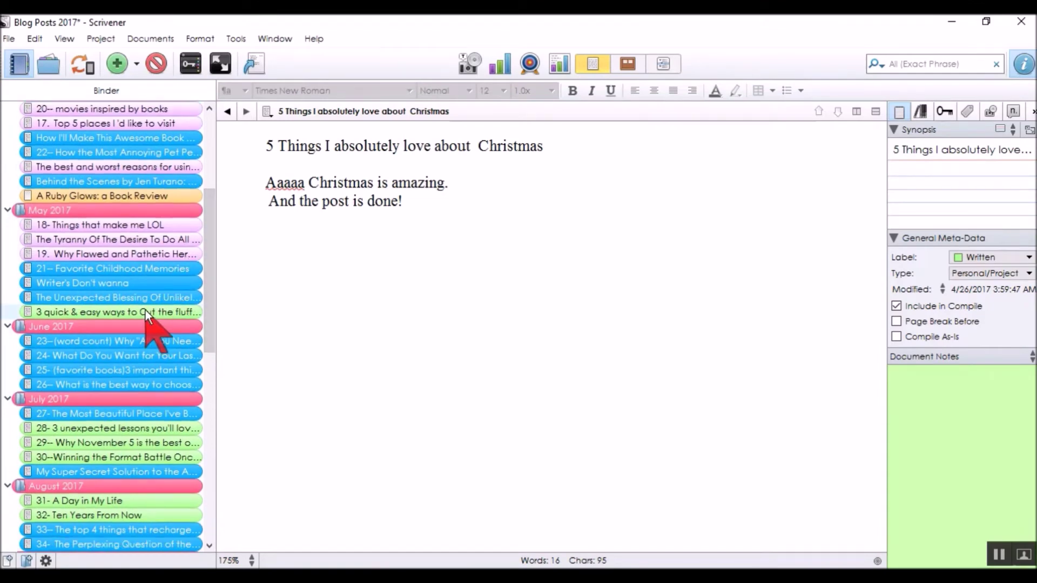
# Step: Open the '3 quick & easy ways to Cut the fluff' post and copy all its text
pyautogui.click(145, 312)
pyautogui.click(417, 523)
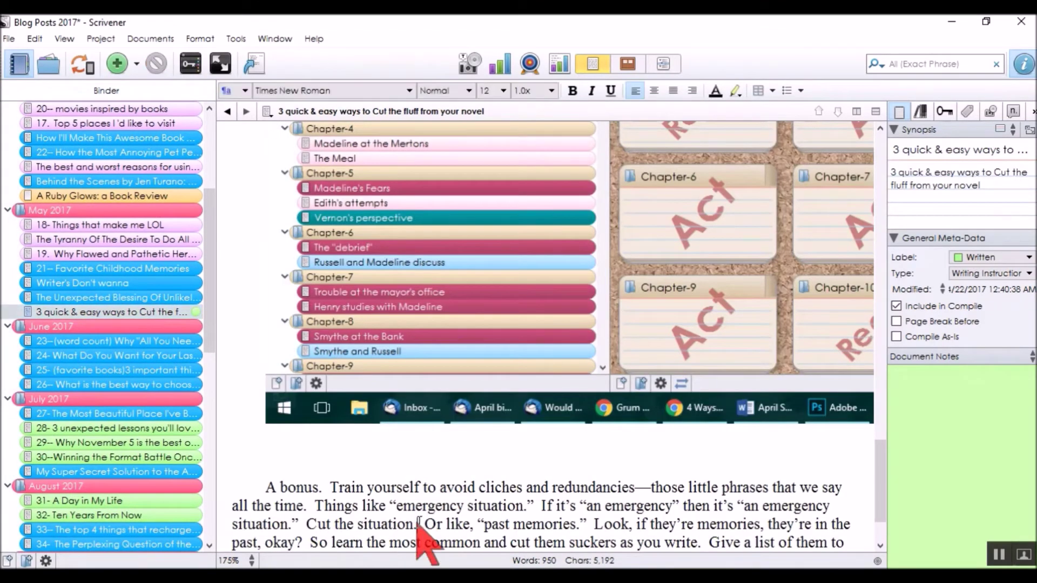
pyautogui.moveTo(877, 448); pyautogui.dragTo(882, 509)
pyautogui.scroll(-10, 870, 222)
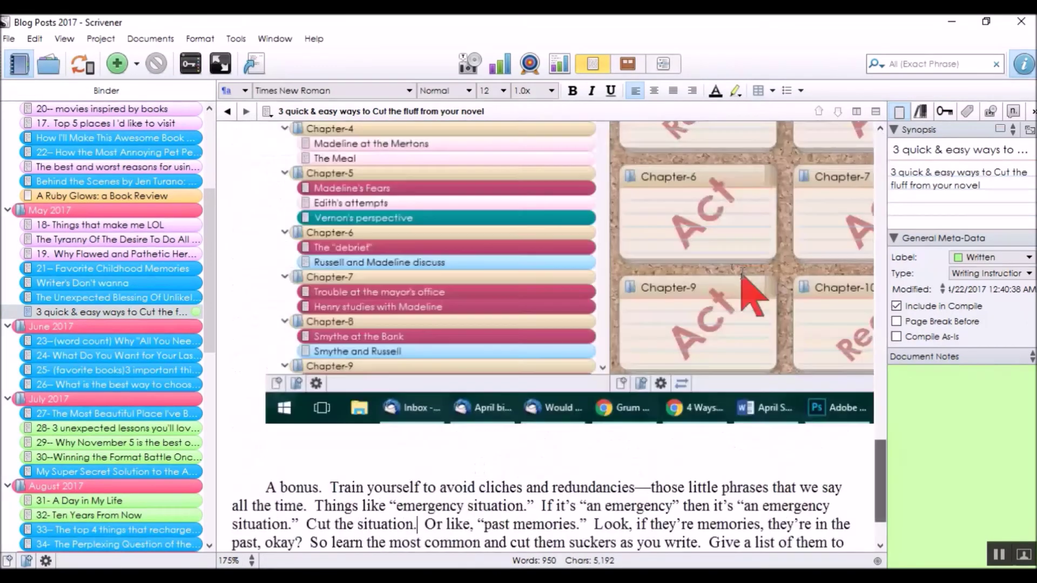
pyautogui.hotkey('ctrl', 'a')
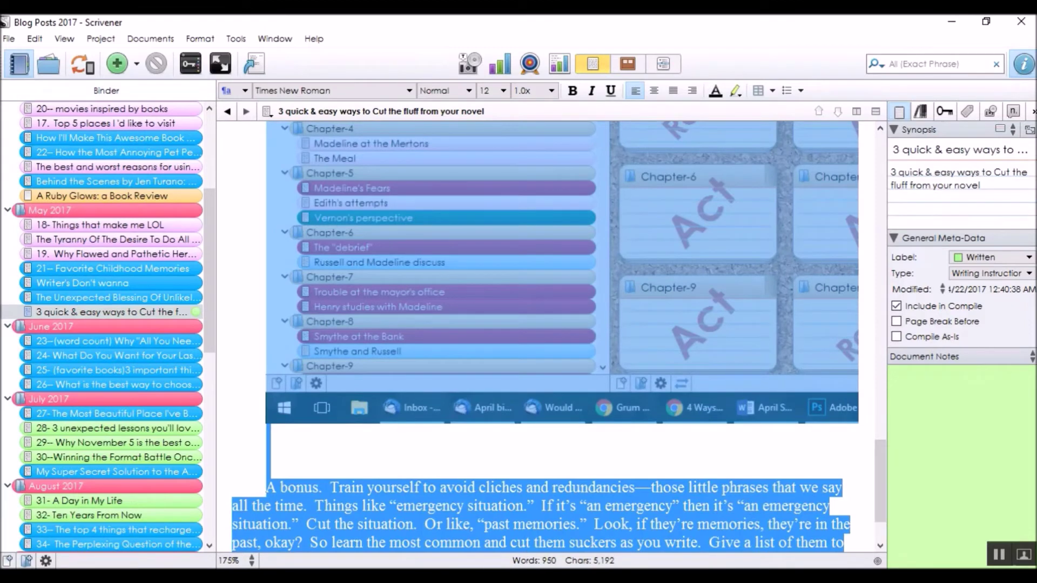
pyautogui.rightClick(513, 512)
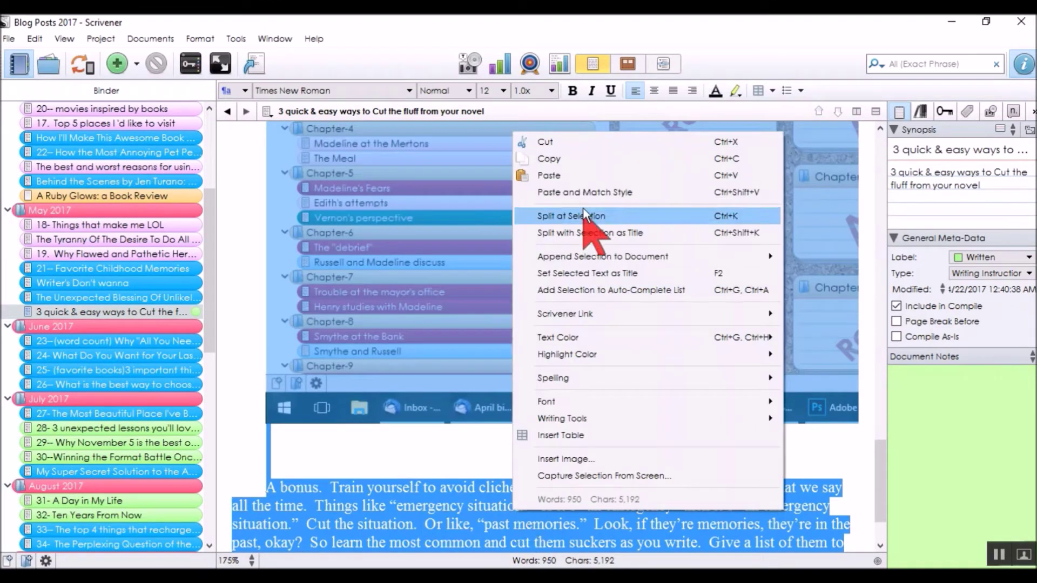
pyautogui.click(575, 159)
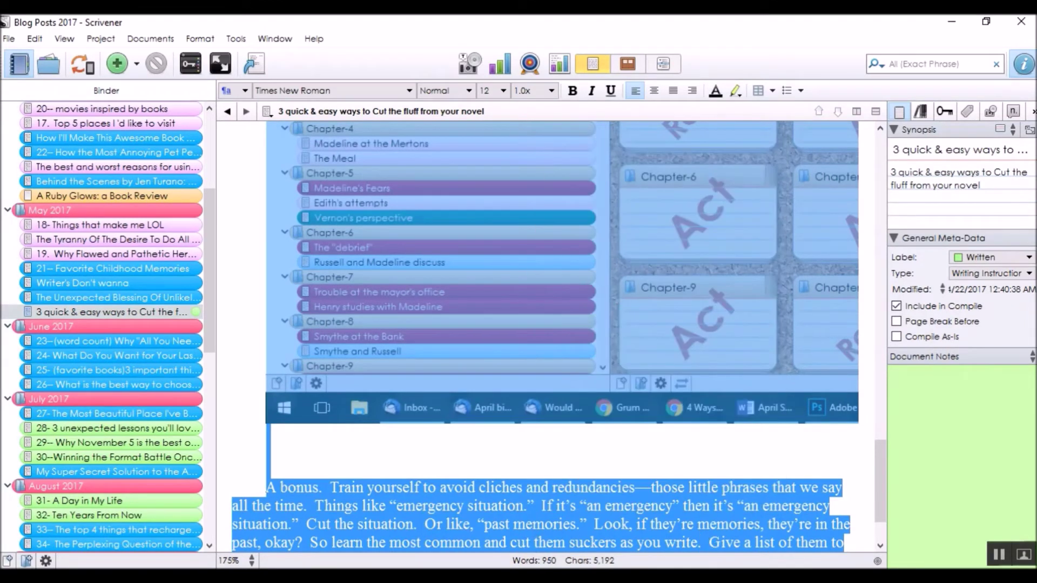
pyautogui.hotkey('alt', 'Tab')
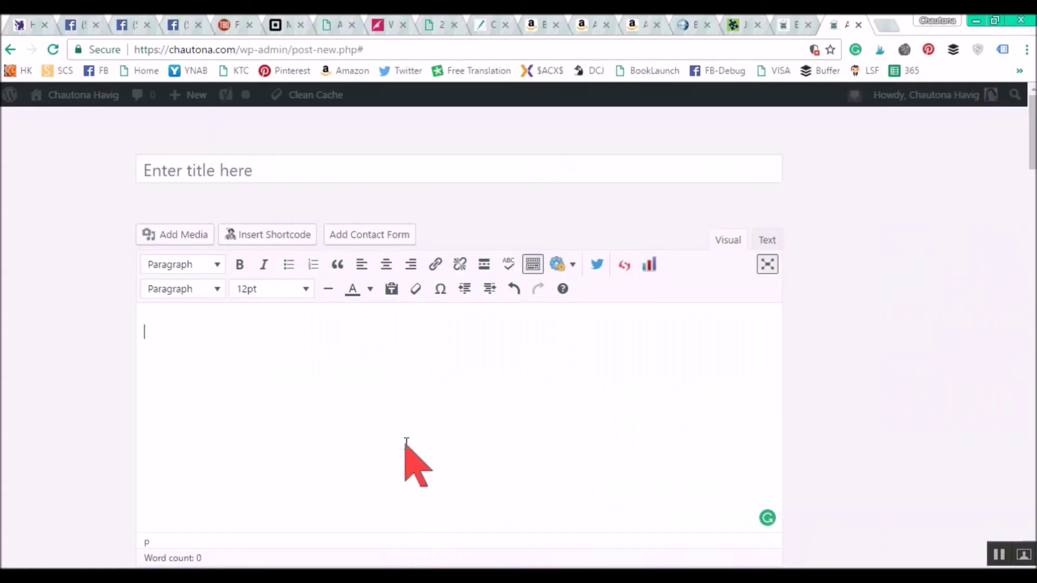
# Step: Paste the fluff article and move its first line into the post title field
pyautogui.hotkey('ctrl', 'v')
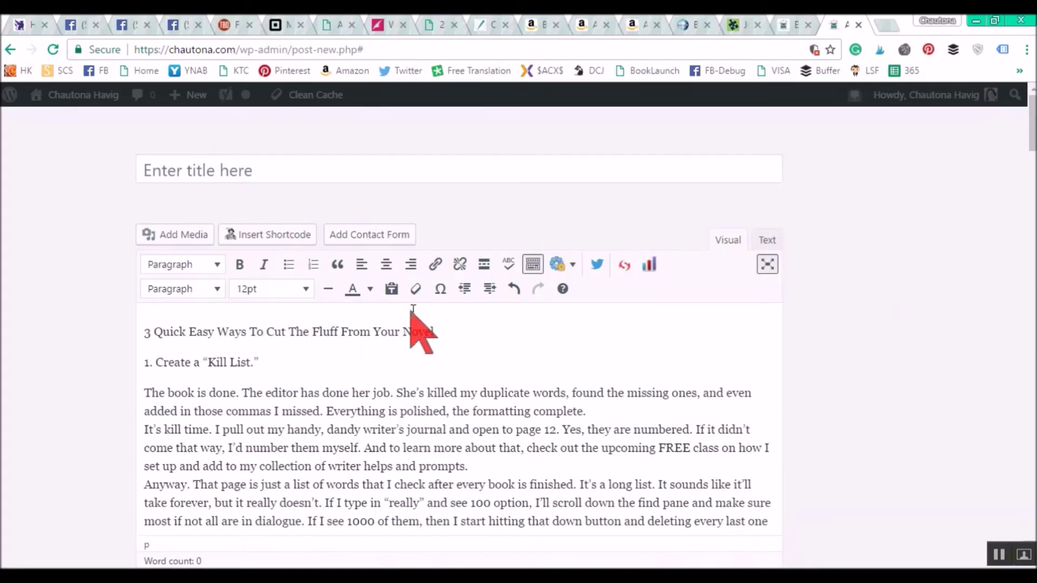
pyautogui.moveTo(444, 324); pyautogui.dragTo(127, 329)
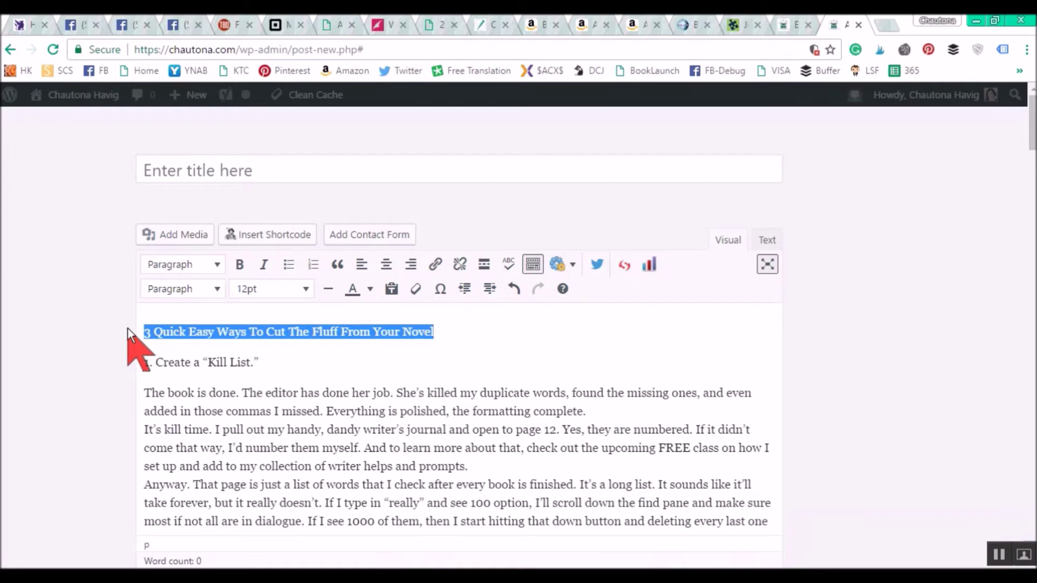
pyautogui.click(278, 162)
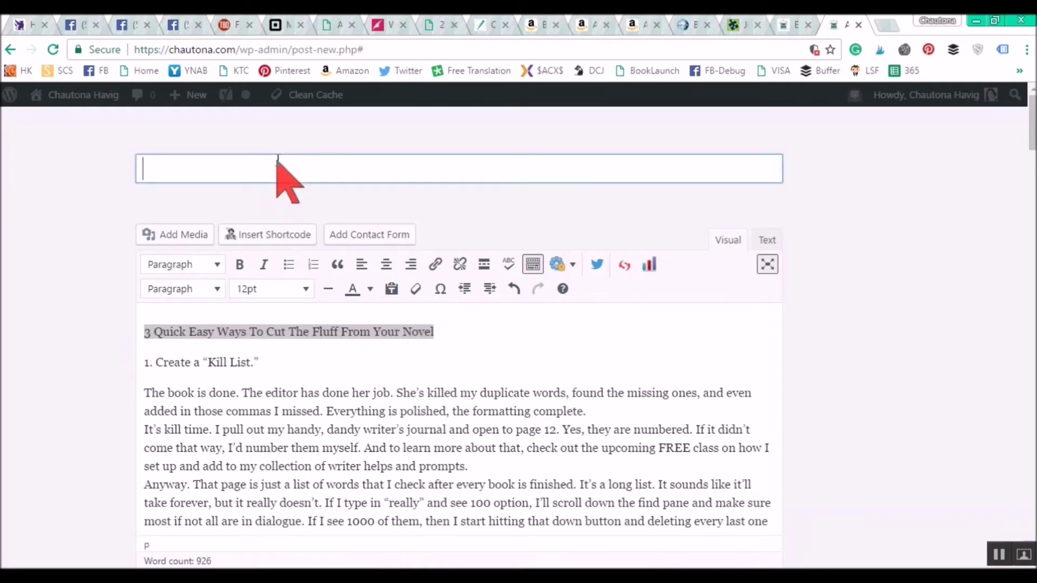
pyautogui.hotkey('ctrl', 'v')
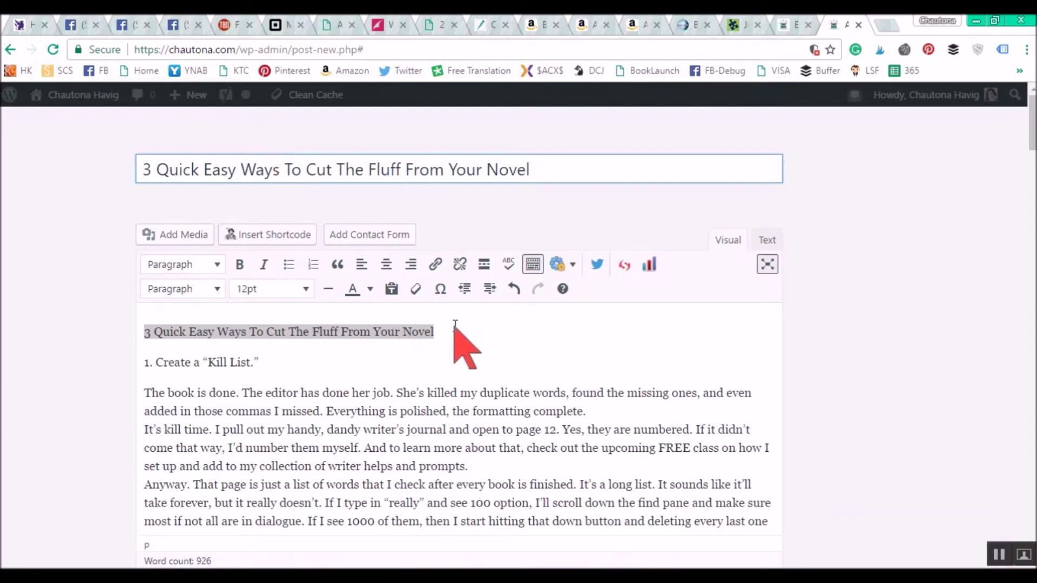
pyautogui.press('BackSpace')
# Step: Format the '3. Create a scene list.' line as Heading 2
pyautogui.scroll(-15, 453, 327)
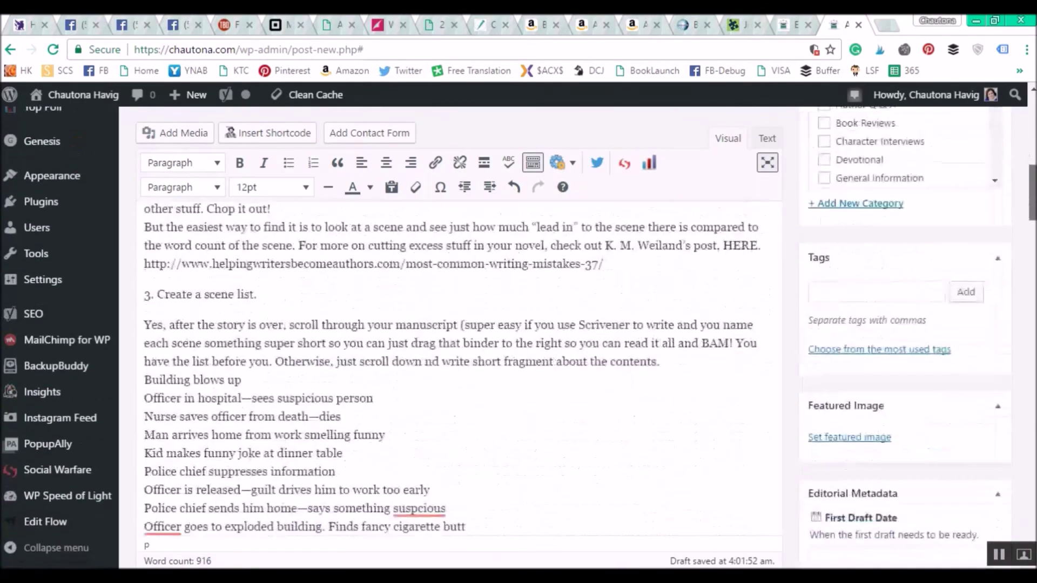
pyautogui.scroll(6, 301, 476)
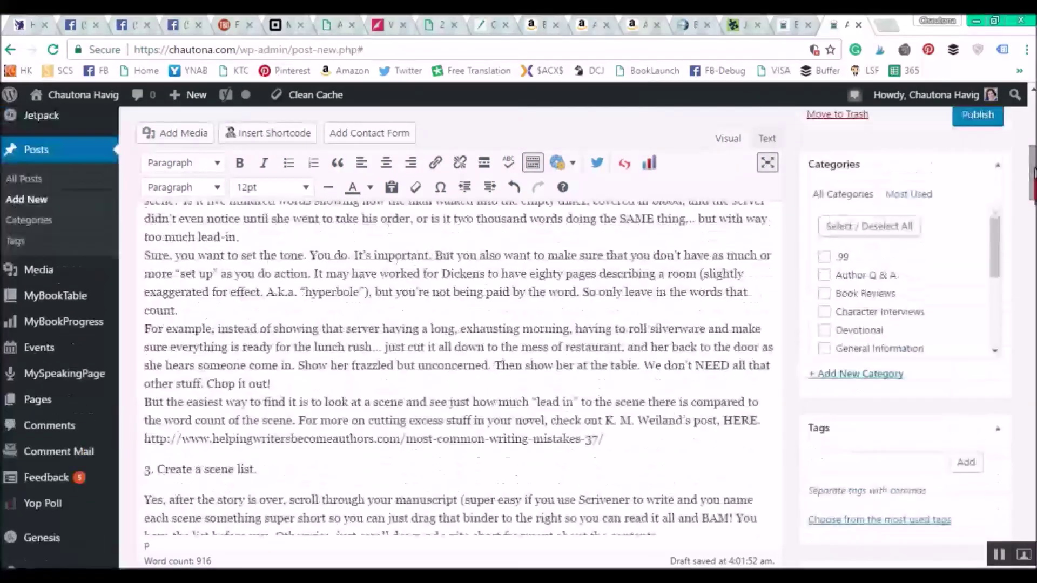
pyautogui.moveTo(259, 470); pyautogui.dragTo(151, 464)
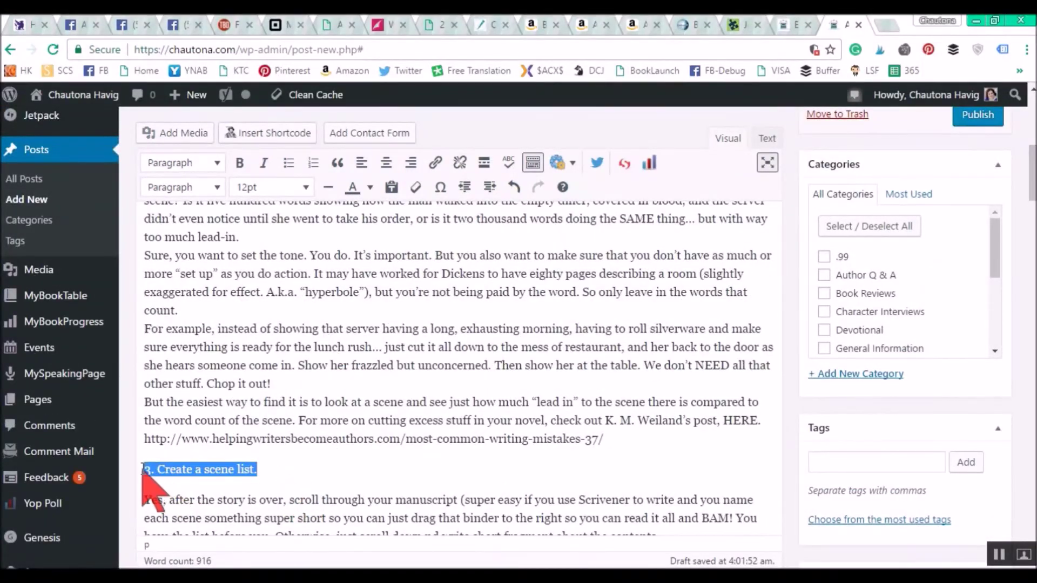
pyautogui.click(215, 163)
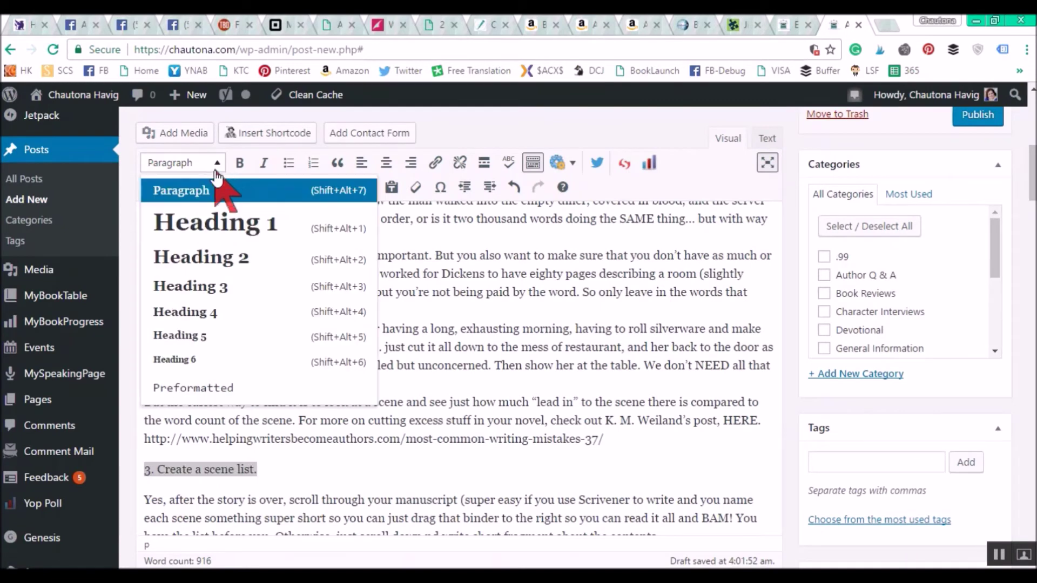
pyautogui.click(210, 255)
pyautogui.click(380, 451)
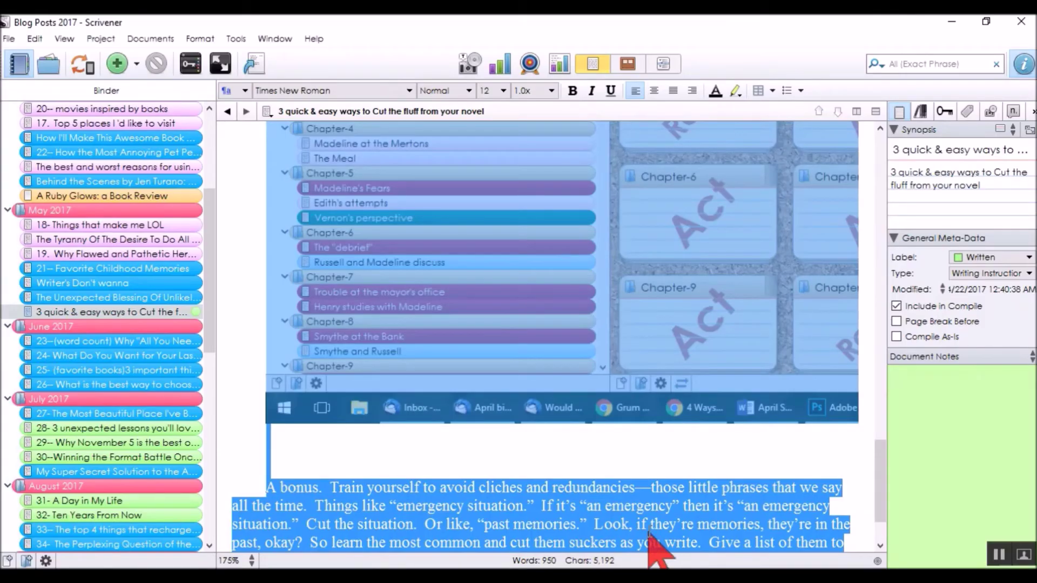
pyautogui.click(638, 502)
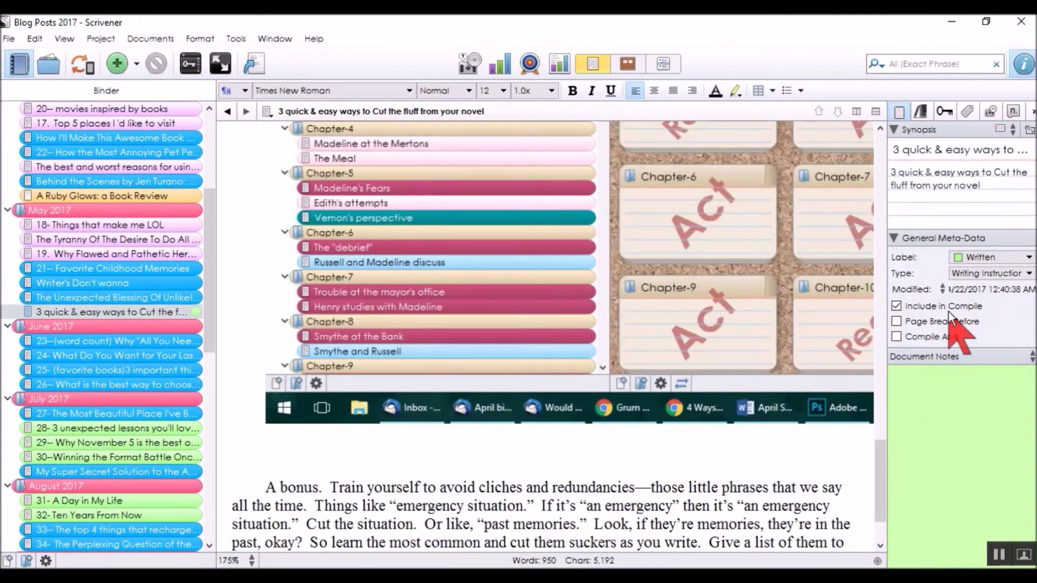
# Step: Change the fluff post's label to Links & Image, then to Scheduled
pyautogui.click(1005, 257)
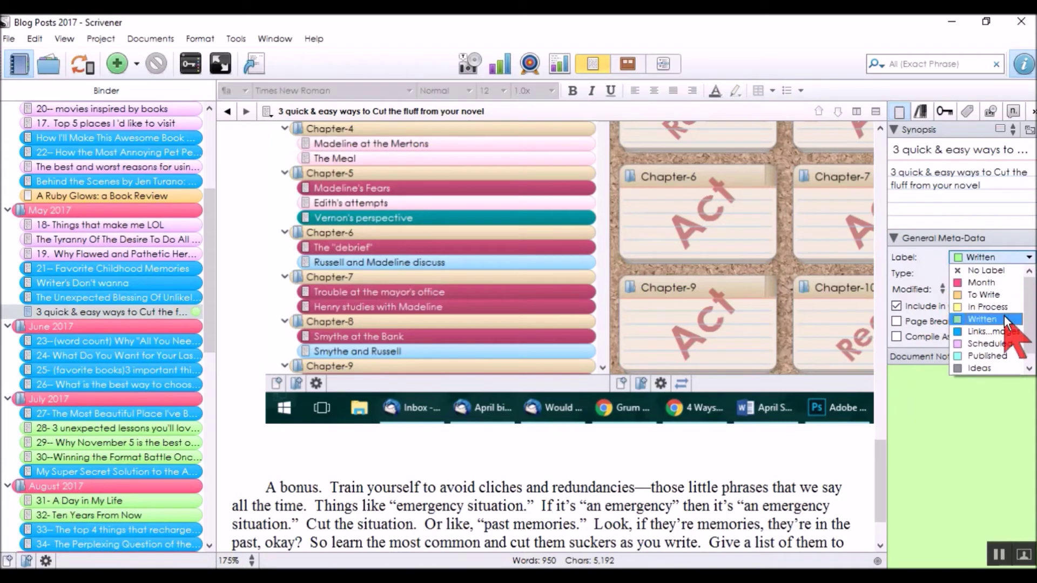
pyautogui.click(1003, 330)
pyautogui.click(655, 525)
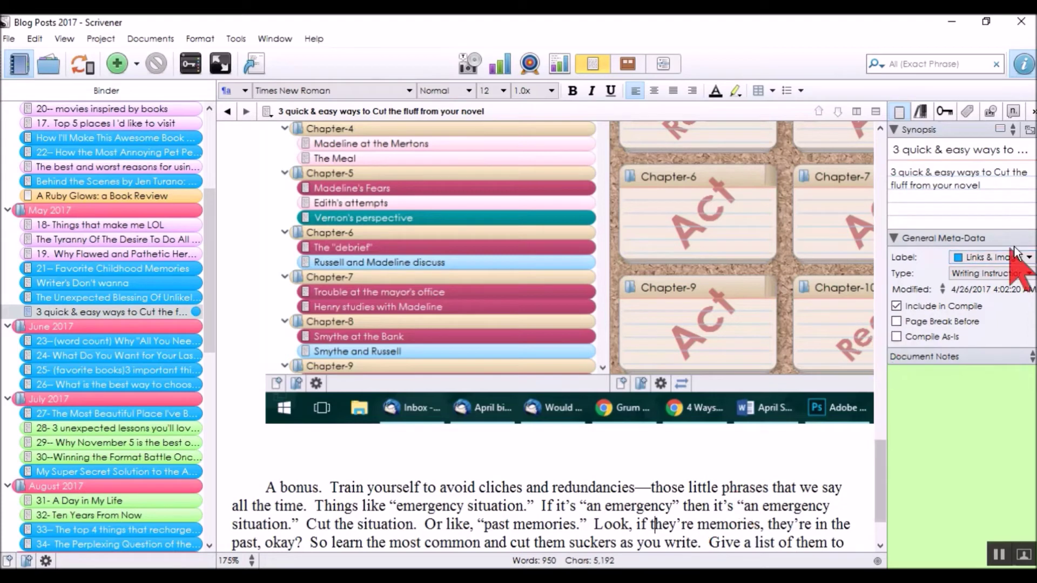
pyautogui.click(996, 257)
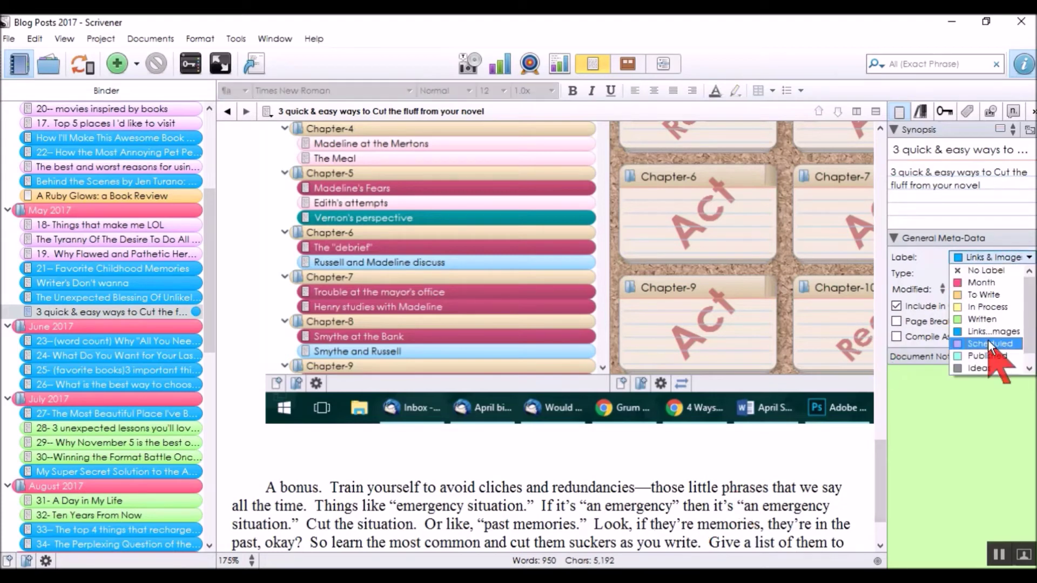
pyautogui.click(997, 376)
pyautogui.click(719, 489)
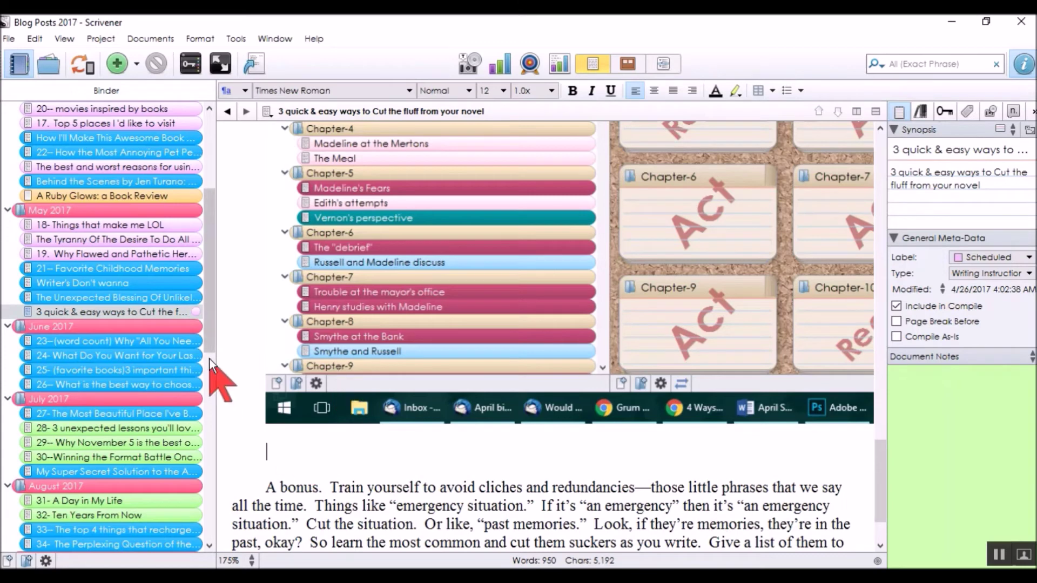
# Step: Scroll the fluff post to the top and set its label to Published
pyautogui.click(146, 312)
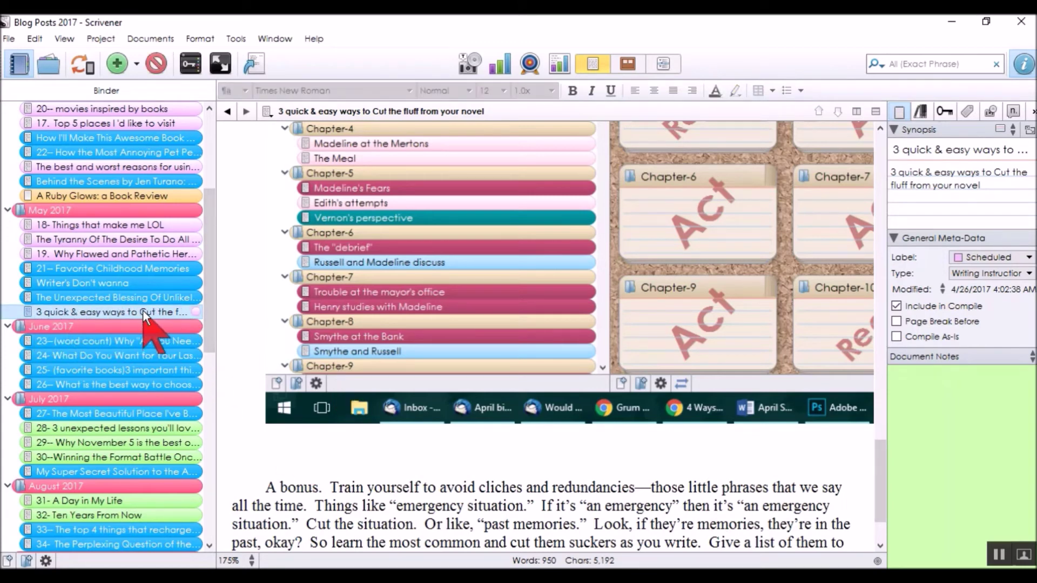
pyautogui.moveTo(878, 487); pyautogui.dragTo(890, 157)
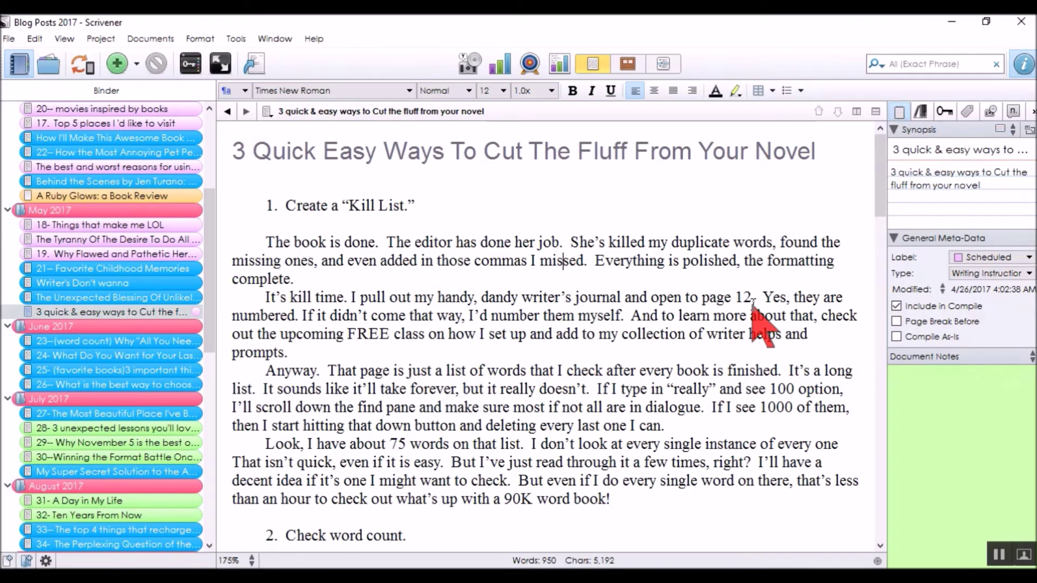
pyautogui.click(995, 258)
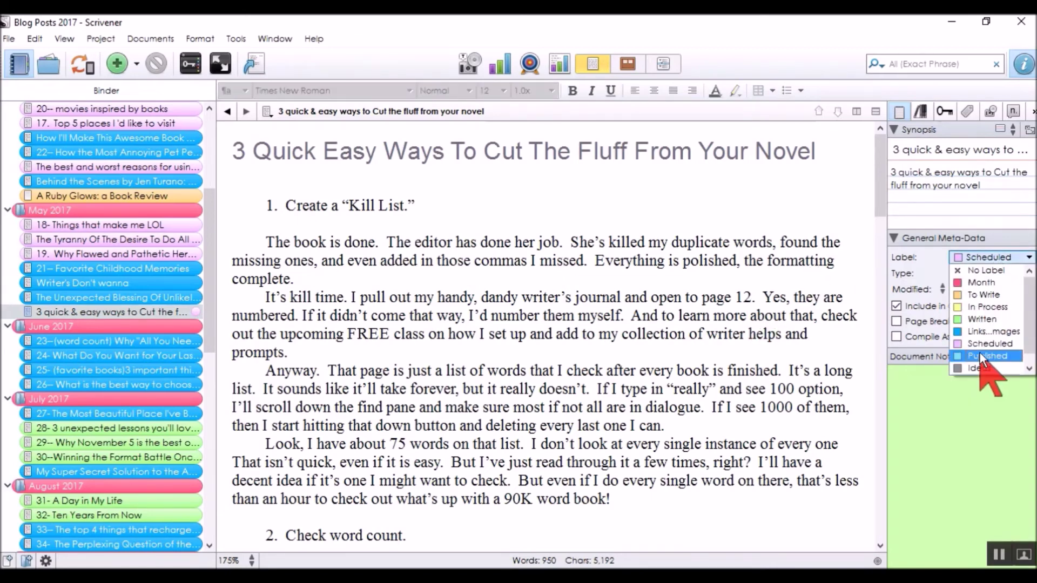
pyautogui.click(979, 357)
pyautogui.click(672, 358)
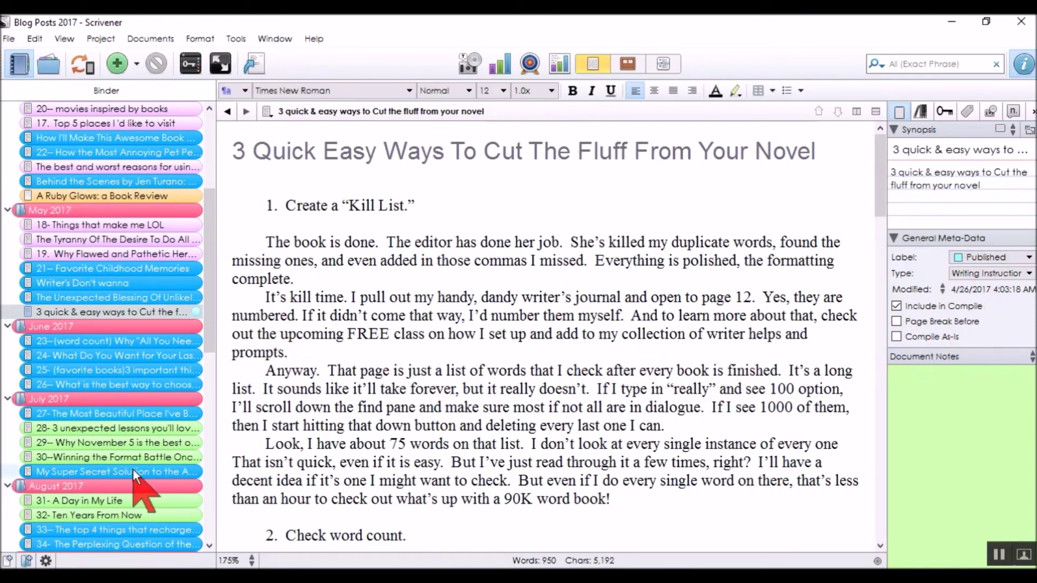
pyautogui.moveTo(209, 319); pyautogui.dragTo(215, 358)
# Step: Look through the Unlikely Mentors, Favorite Childhood Memories and Flawed Heroes posts
pyautogui.click(125, 196)
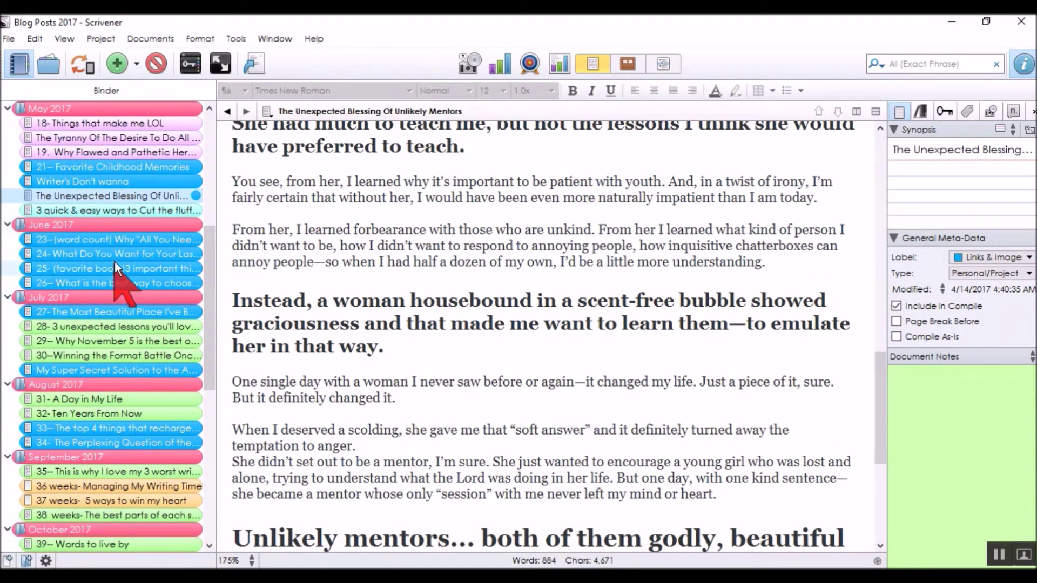
pyautogui.click(135, 163)
pyautogui.click(140, 153)
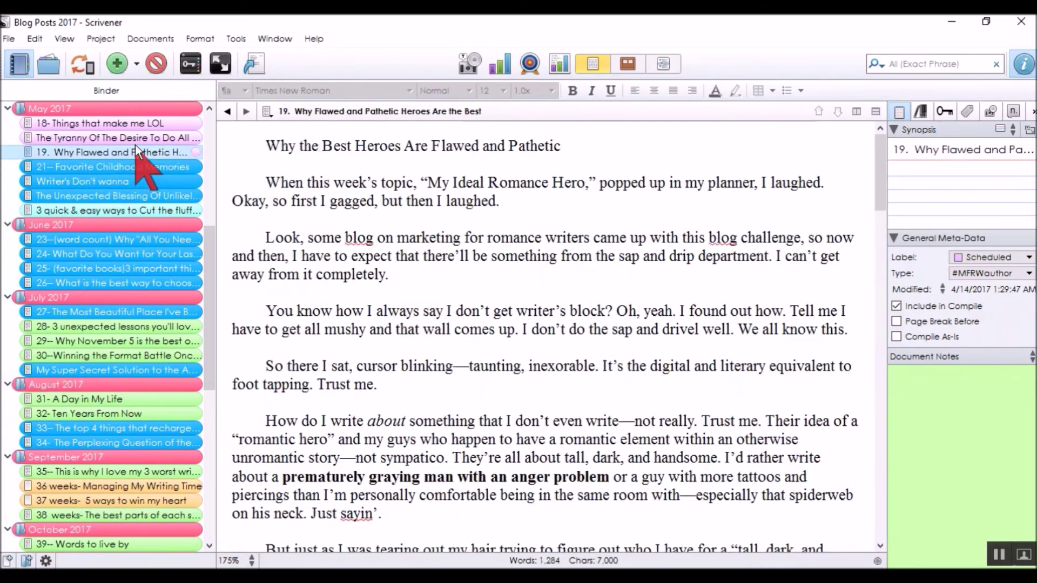
pyautogui.moveTo(206, 241); pyautogui.dragTo(197, 121)
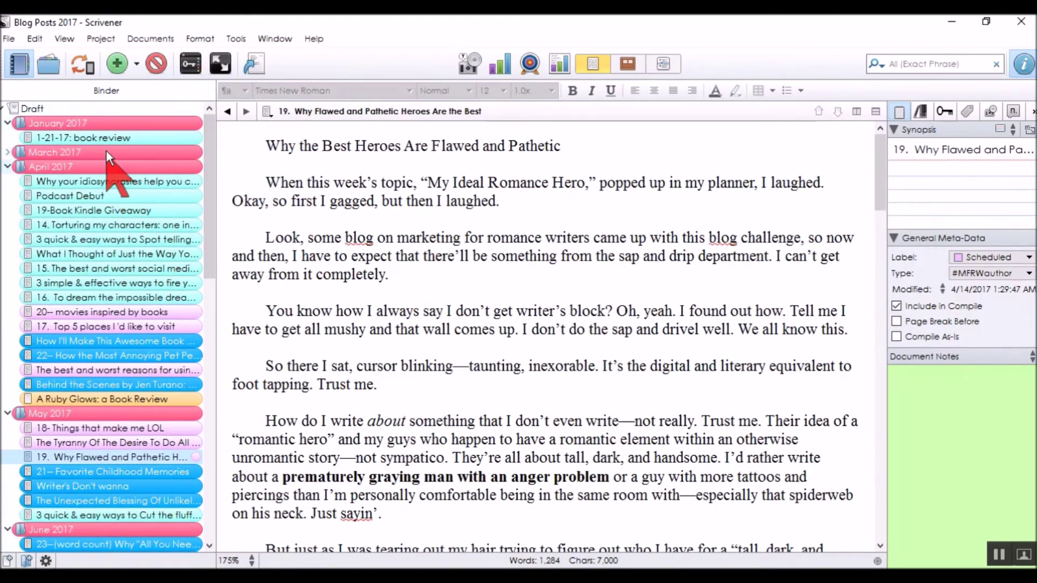
# Step: View the month folders on the Draft corkboard, then open the Awesome Book Quilt post
pyautogui.click(54, 109)
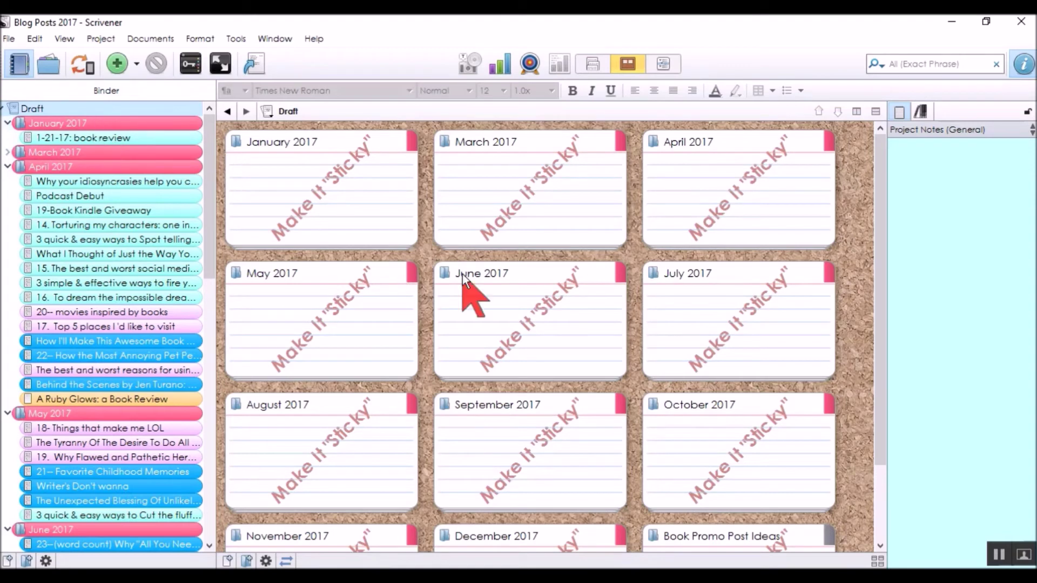
pyautogui.moveTo(876, 206); pyautogui.dragTo(886, 279)
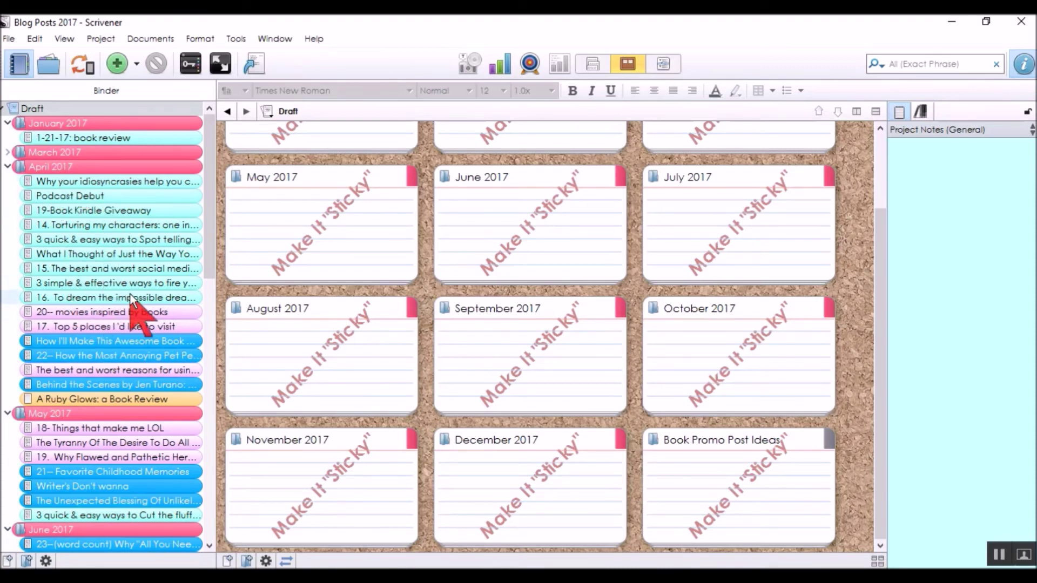
pyautogui.moveTo(209, 221); pyautogui.dragTo(209, 263)
pyautogui.click(118, 224)
# Step: Look through the Pet Peeves, Behind the Scenes and A Ruby Glows posts
pyautogui.click(116, 239)
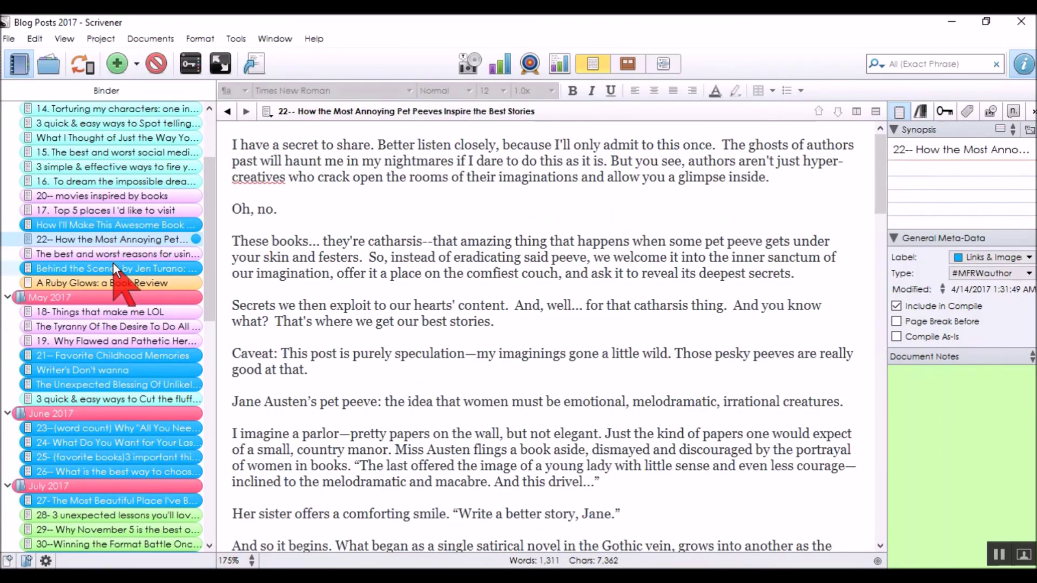
pyautogui.click(112, 264)
pyautogui.click(110, 282)
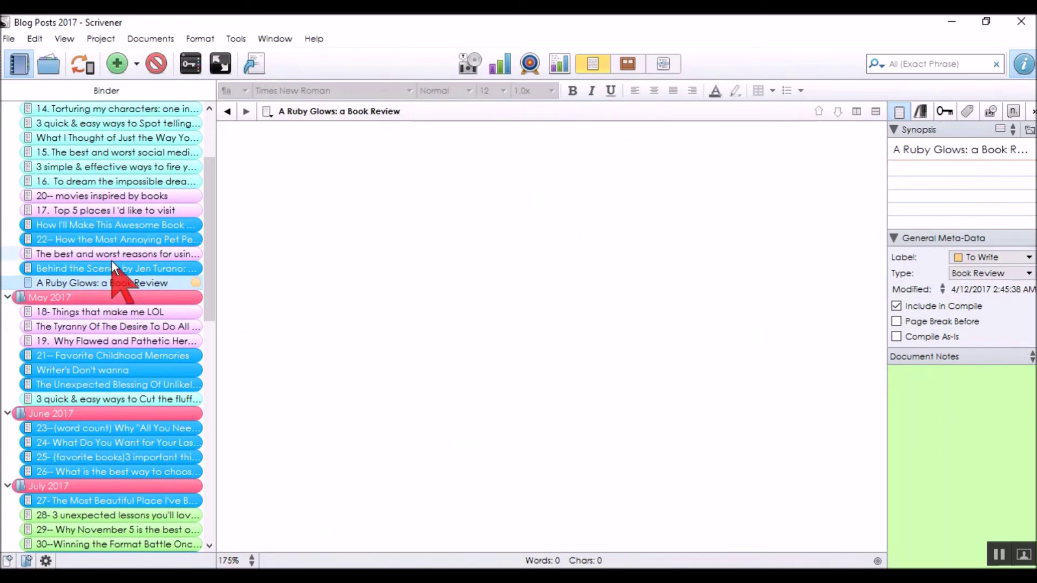
pyautogui.click(112, 265)
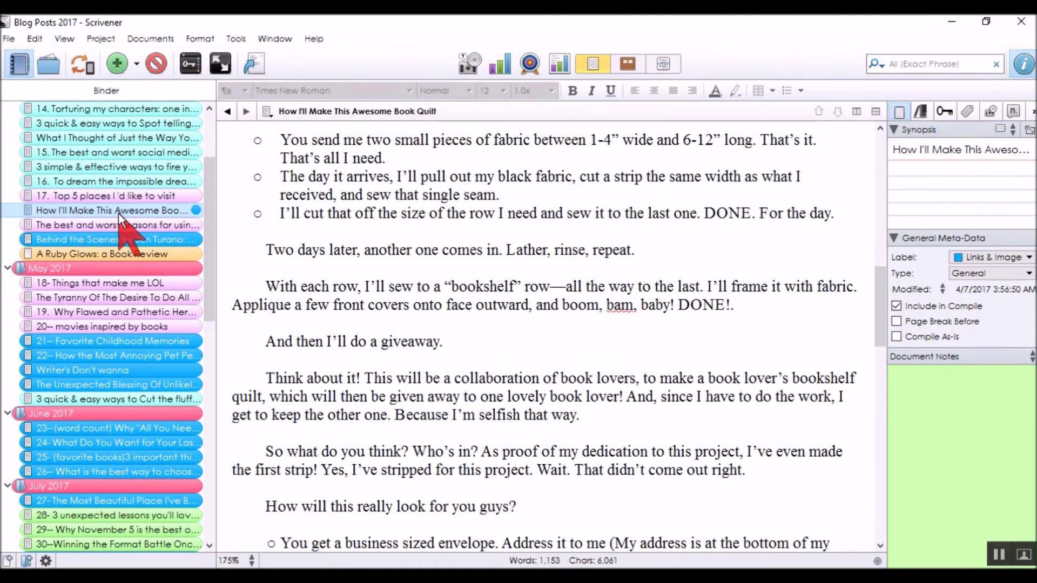
# Step: Move the Book Quilt post below the Scrivener blogging post, then open A Ruby Glows
pyautogui.moveTo(119, 212); pyautogui.dragTo(122, 233)
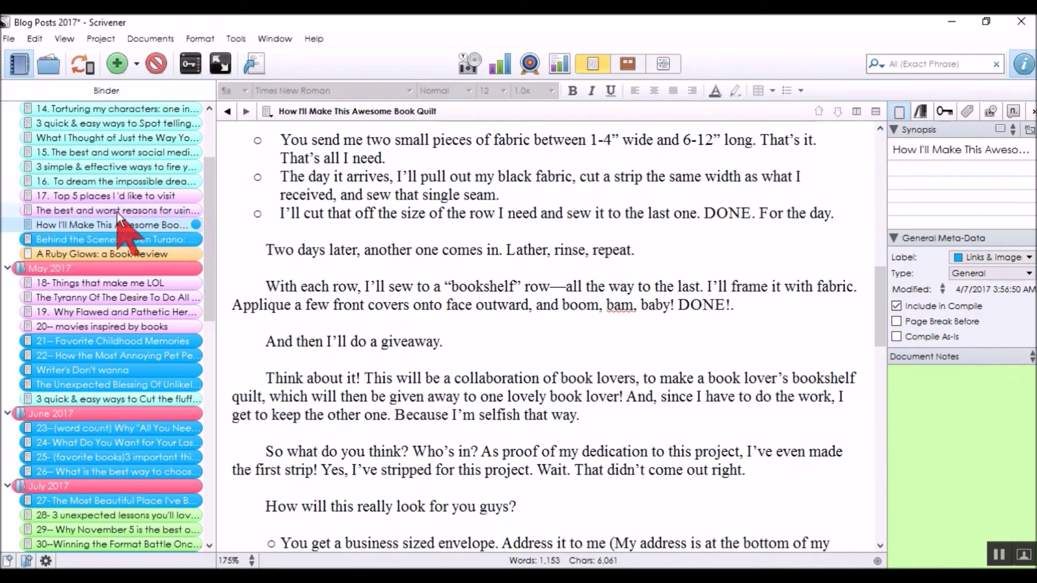
pyautogui.click(116, 210)
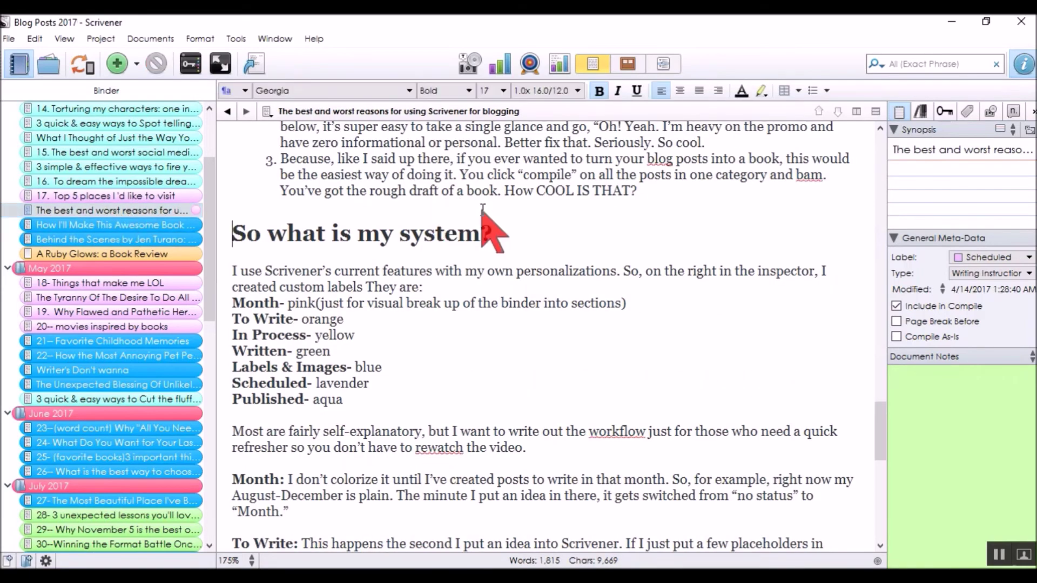
pyautogui.moveTo(881, 448); pyautogui.dragTo(861, 120)
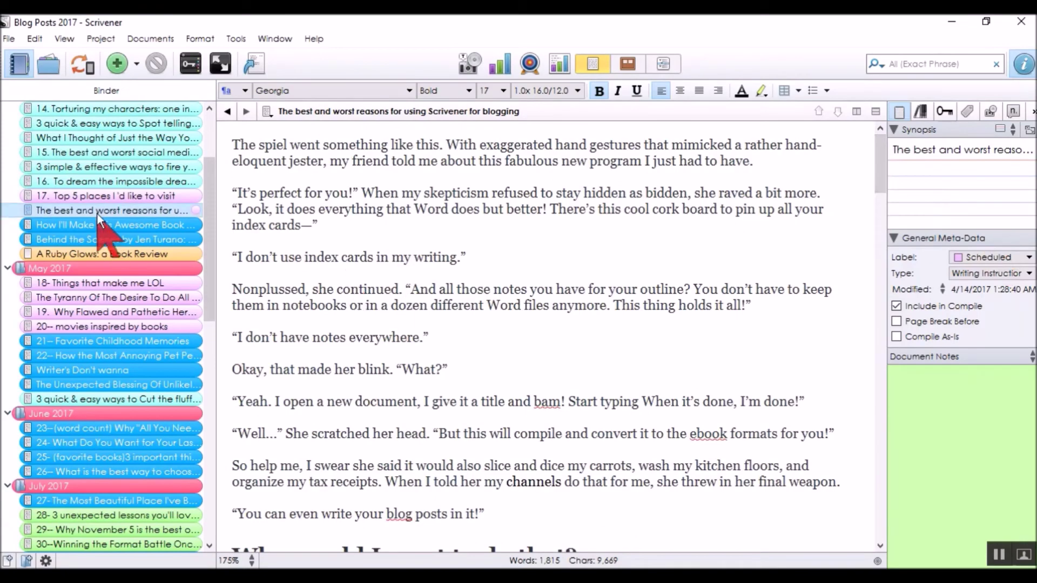
pyautogui.click(56, 209)
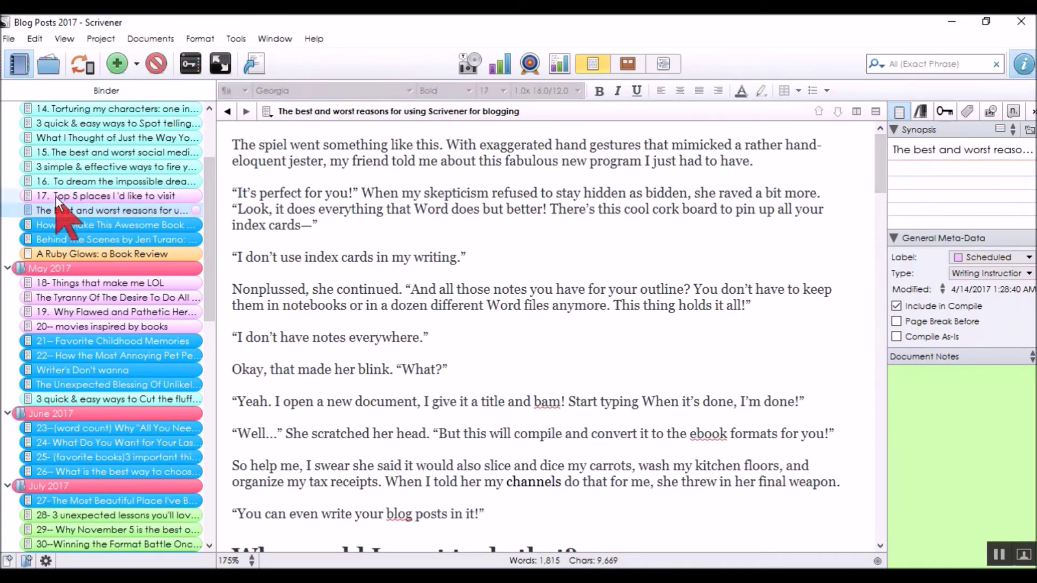
pyautogui.click(58, 196)
pyautogui.click(65, 210)
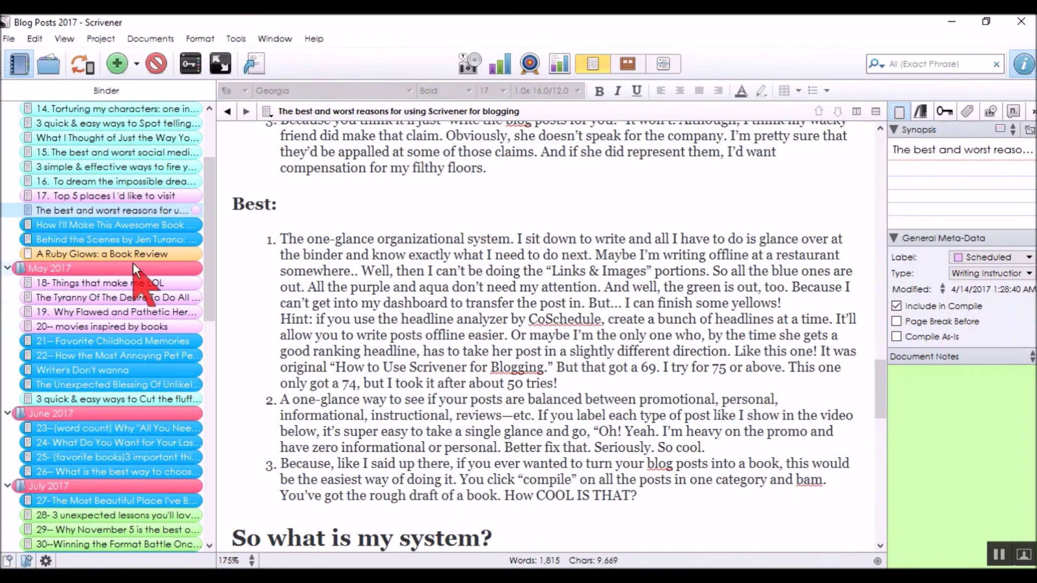
pyautogui.click(122, 242)
pyautogui.click(122, 250)
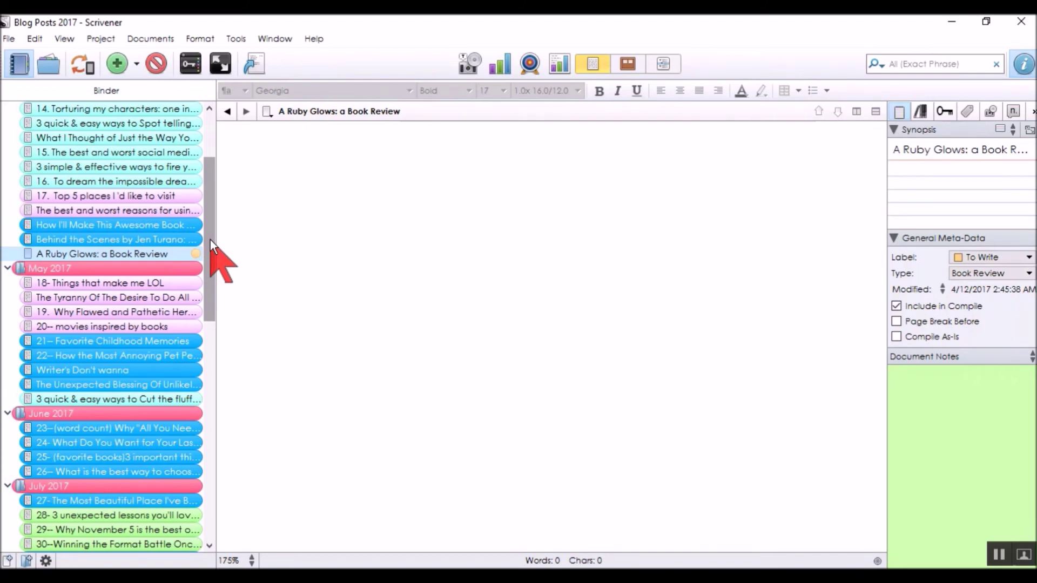
# Step: Collapse the January 2017 folder and open the Behind the Scenes by Jen Turano review
pyautogui.moveTo(210, 241); pyautogui.dragTo(212, 340)
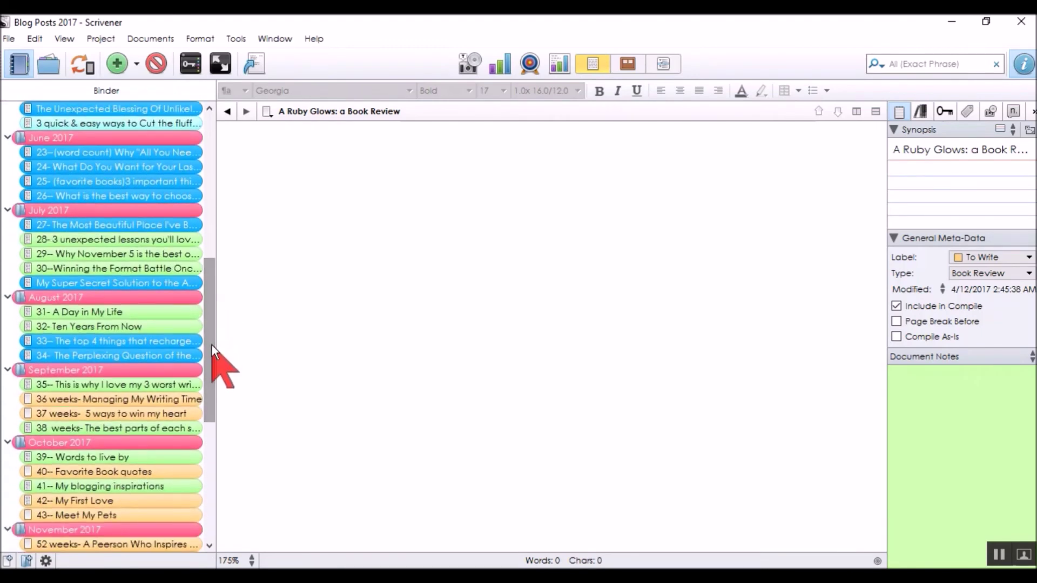
pyautogui.moveTo(209, 347); pyautogui.dragTo(164, 191)
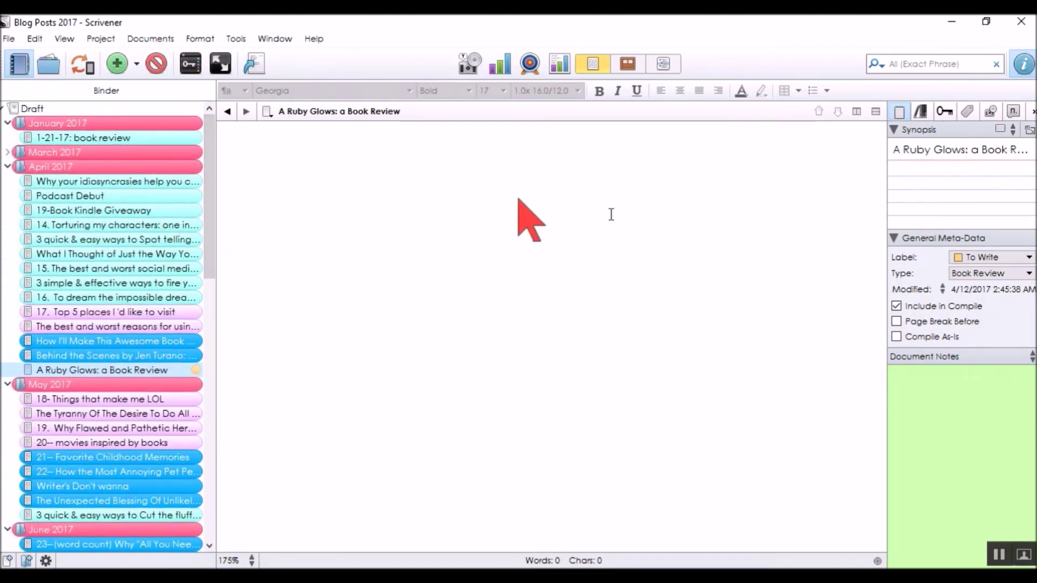
pyautogui.click(8, 123)
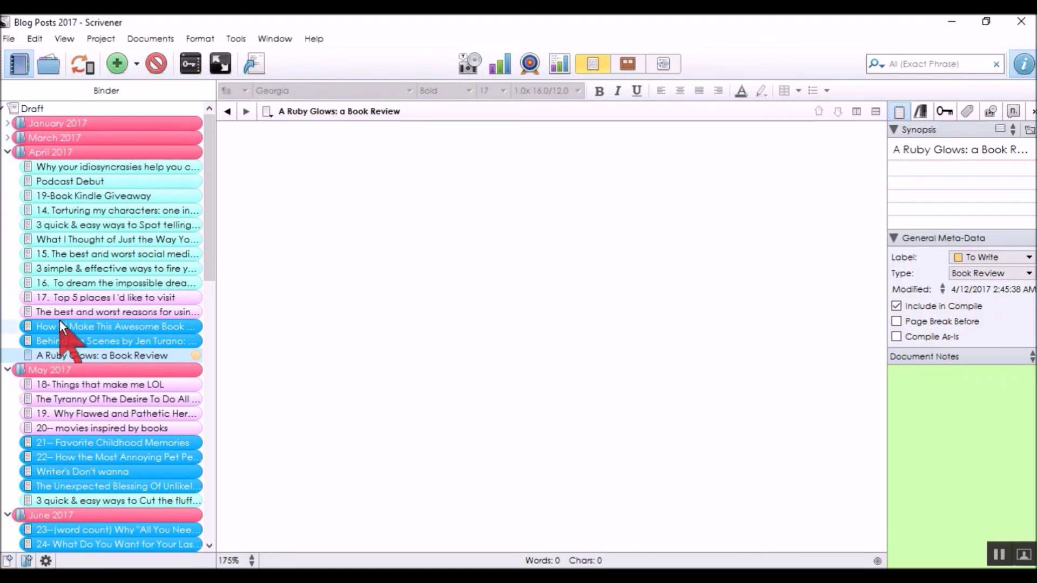
pyautogui.moveTo(211, 224); pyautogui.dragTo(186, 205)
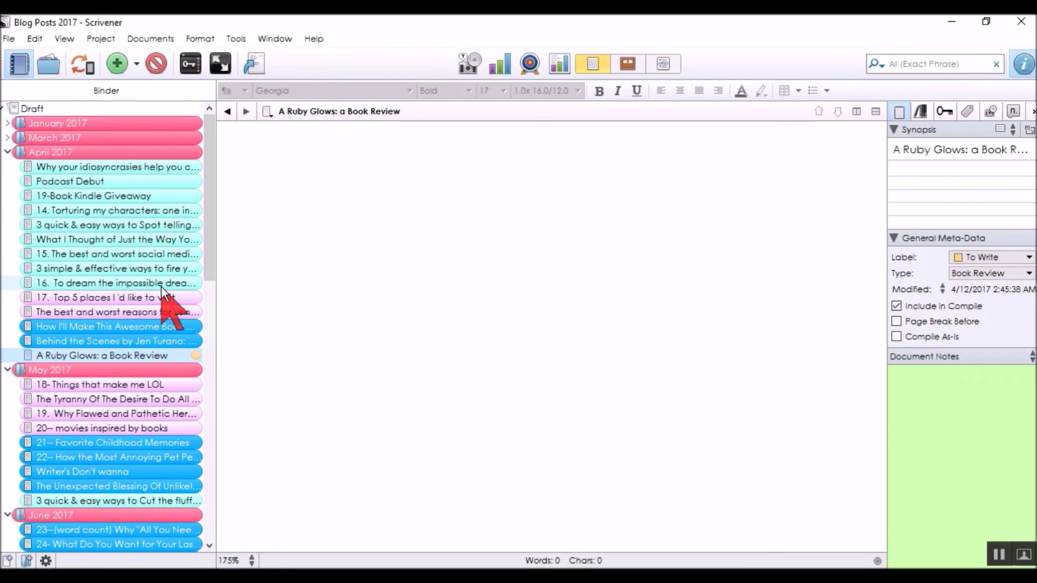
pyautogui.click(139, 337)
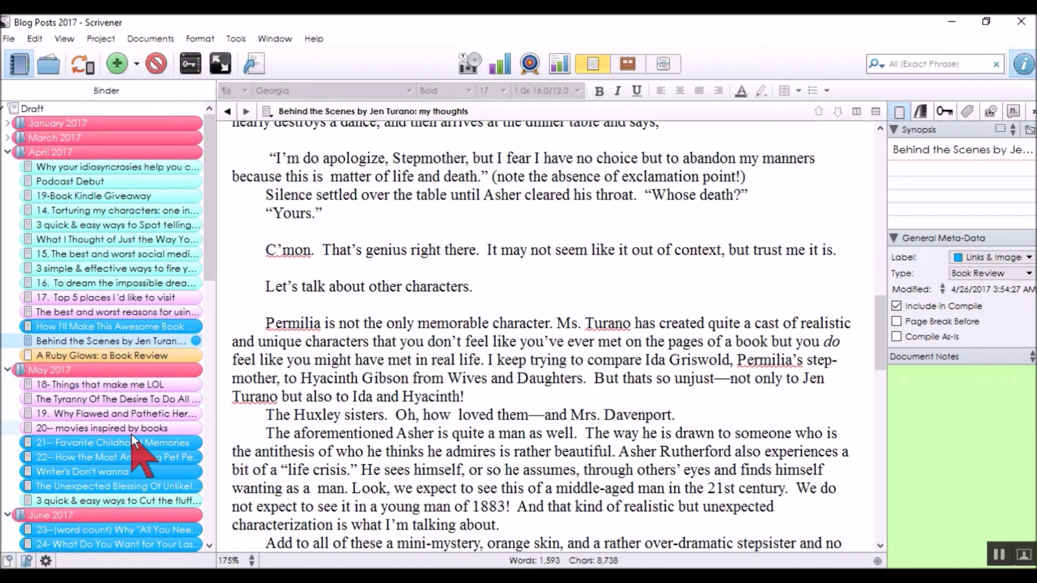
# Step: Open the Cut the fluff post and set its Inspector label back to Links & Image
pyautogui.click(131, 497)
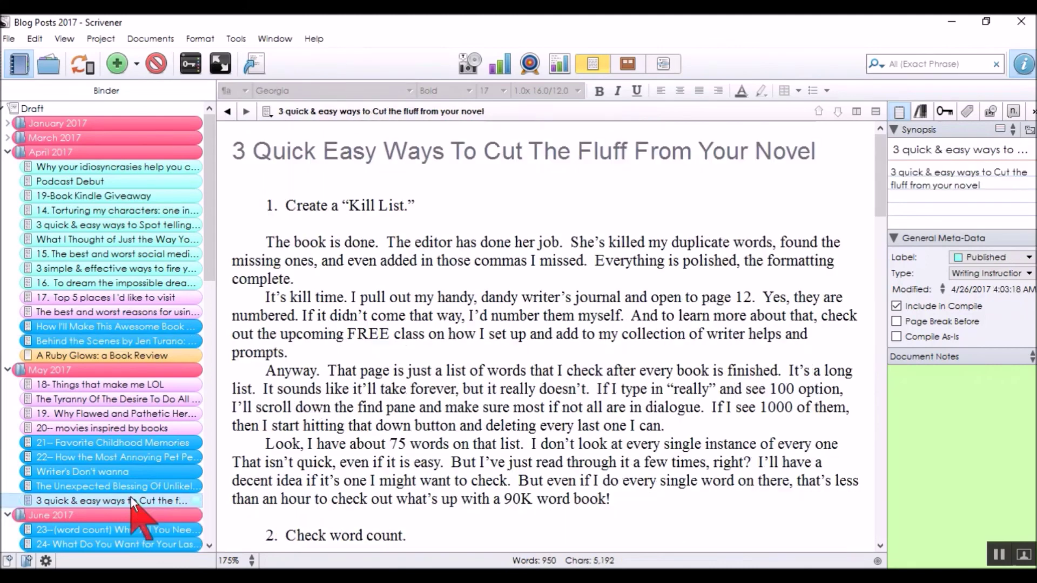
pyautogui.click(997, 256)
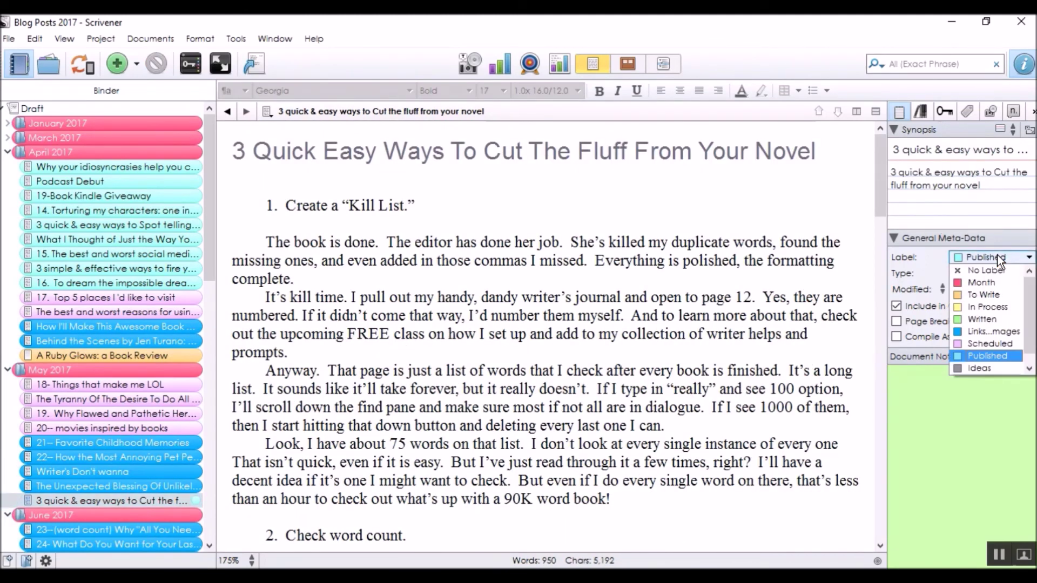
pyautogui.click(1003, 328)
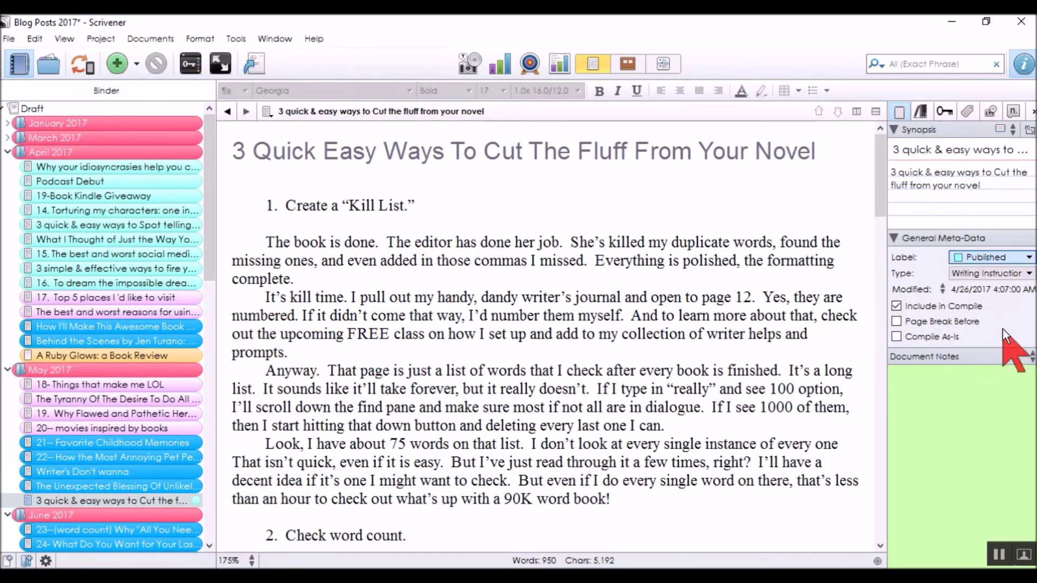
pyautogui.click(726, 316)
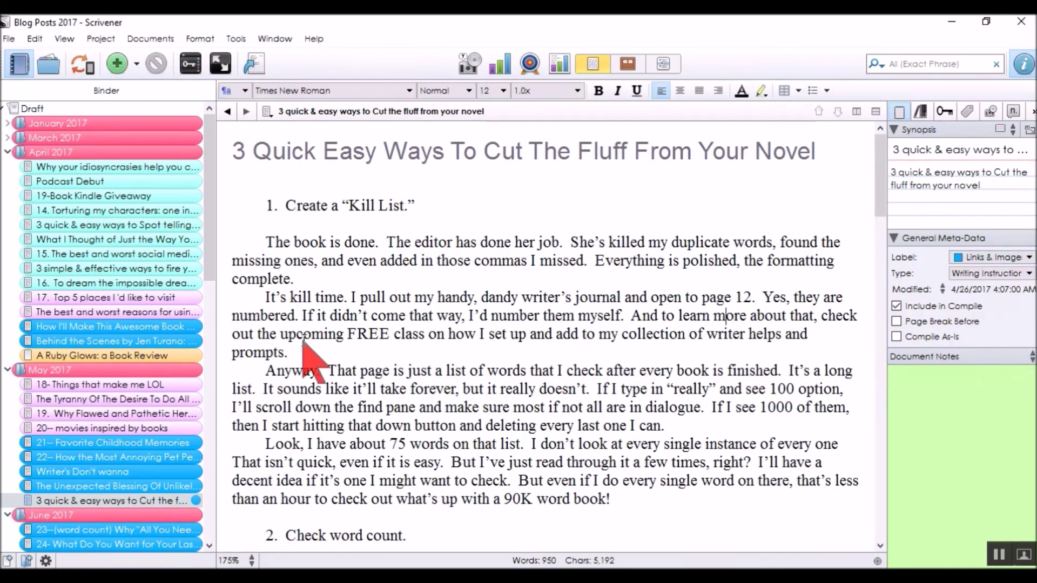